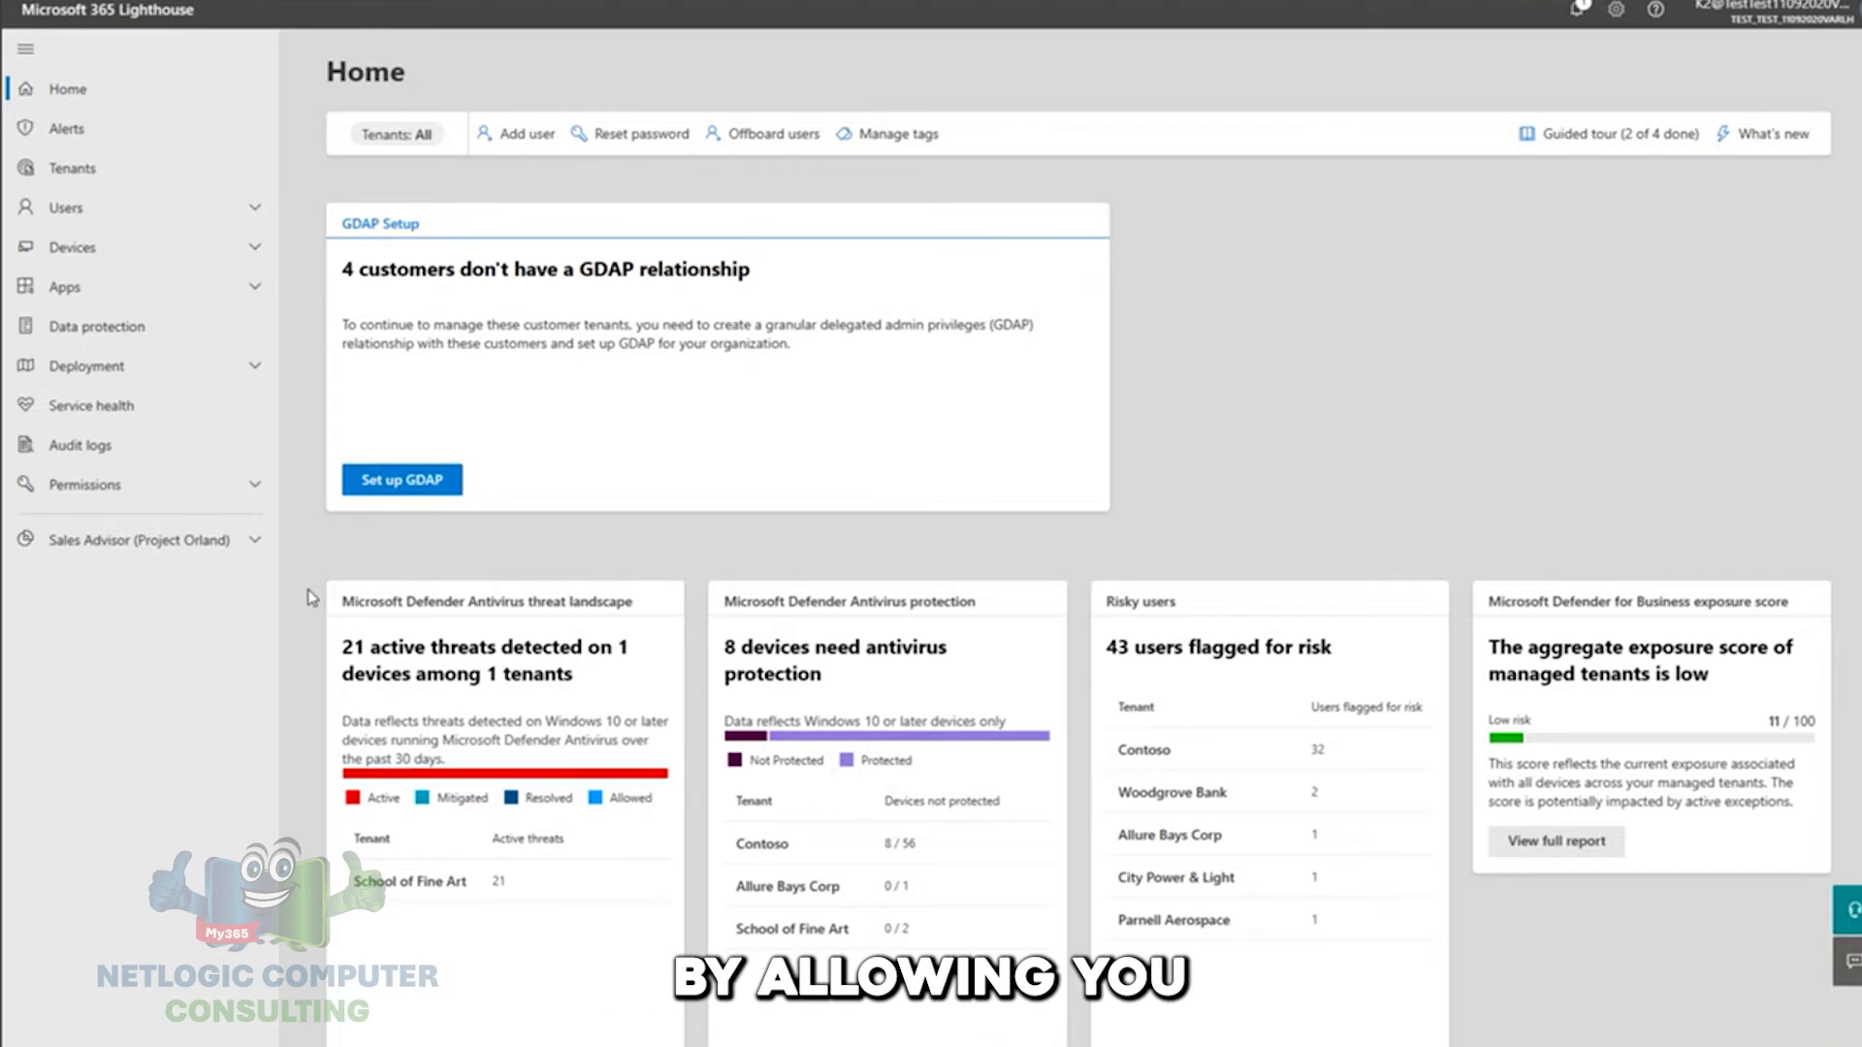
- Launch GDAP setup and advance to the templates step listing Pod A and Pod B Customers
{"action": "left_click", "coordinate": [433, 492]}
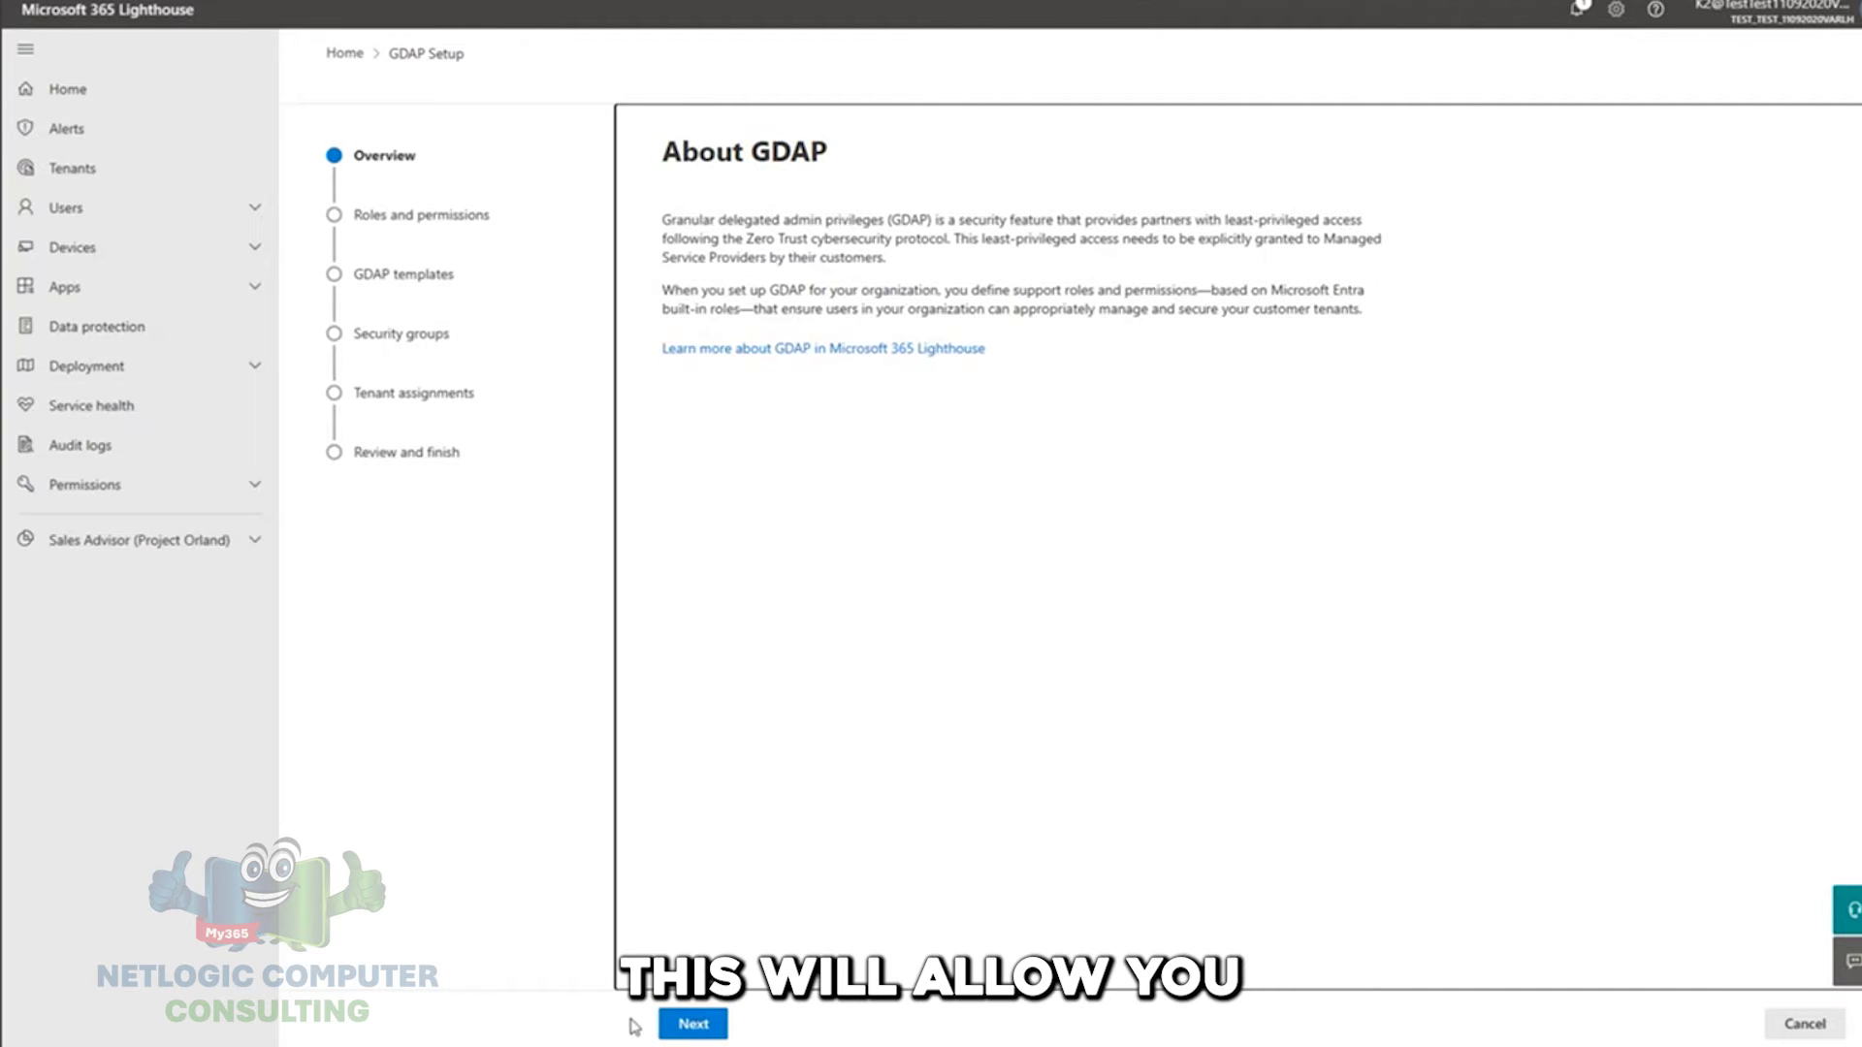
{"action": "left_click", "coordinate": [693, 1026]}
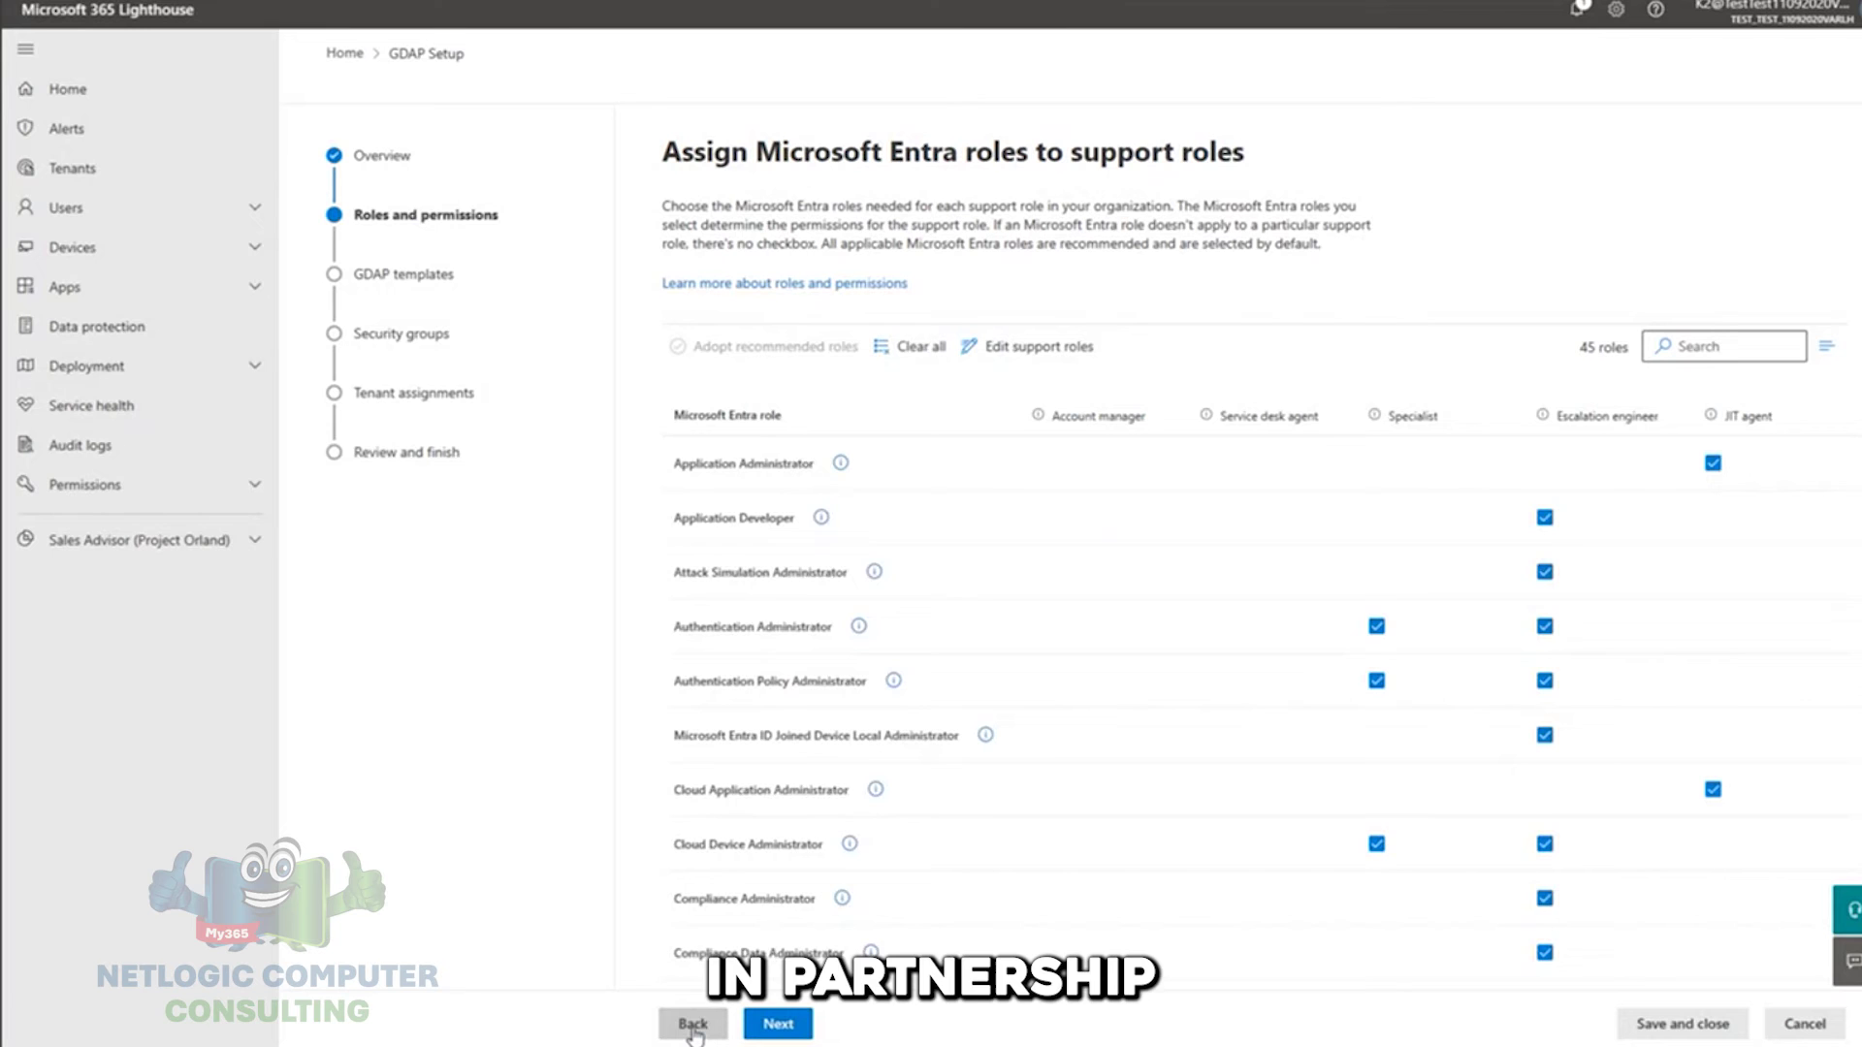
{"action": "left_click", "coordinate": [774, 1031]}
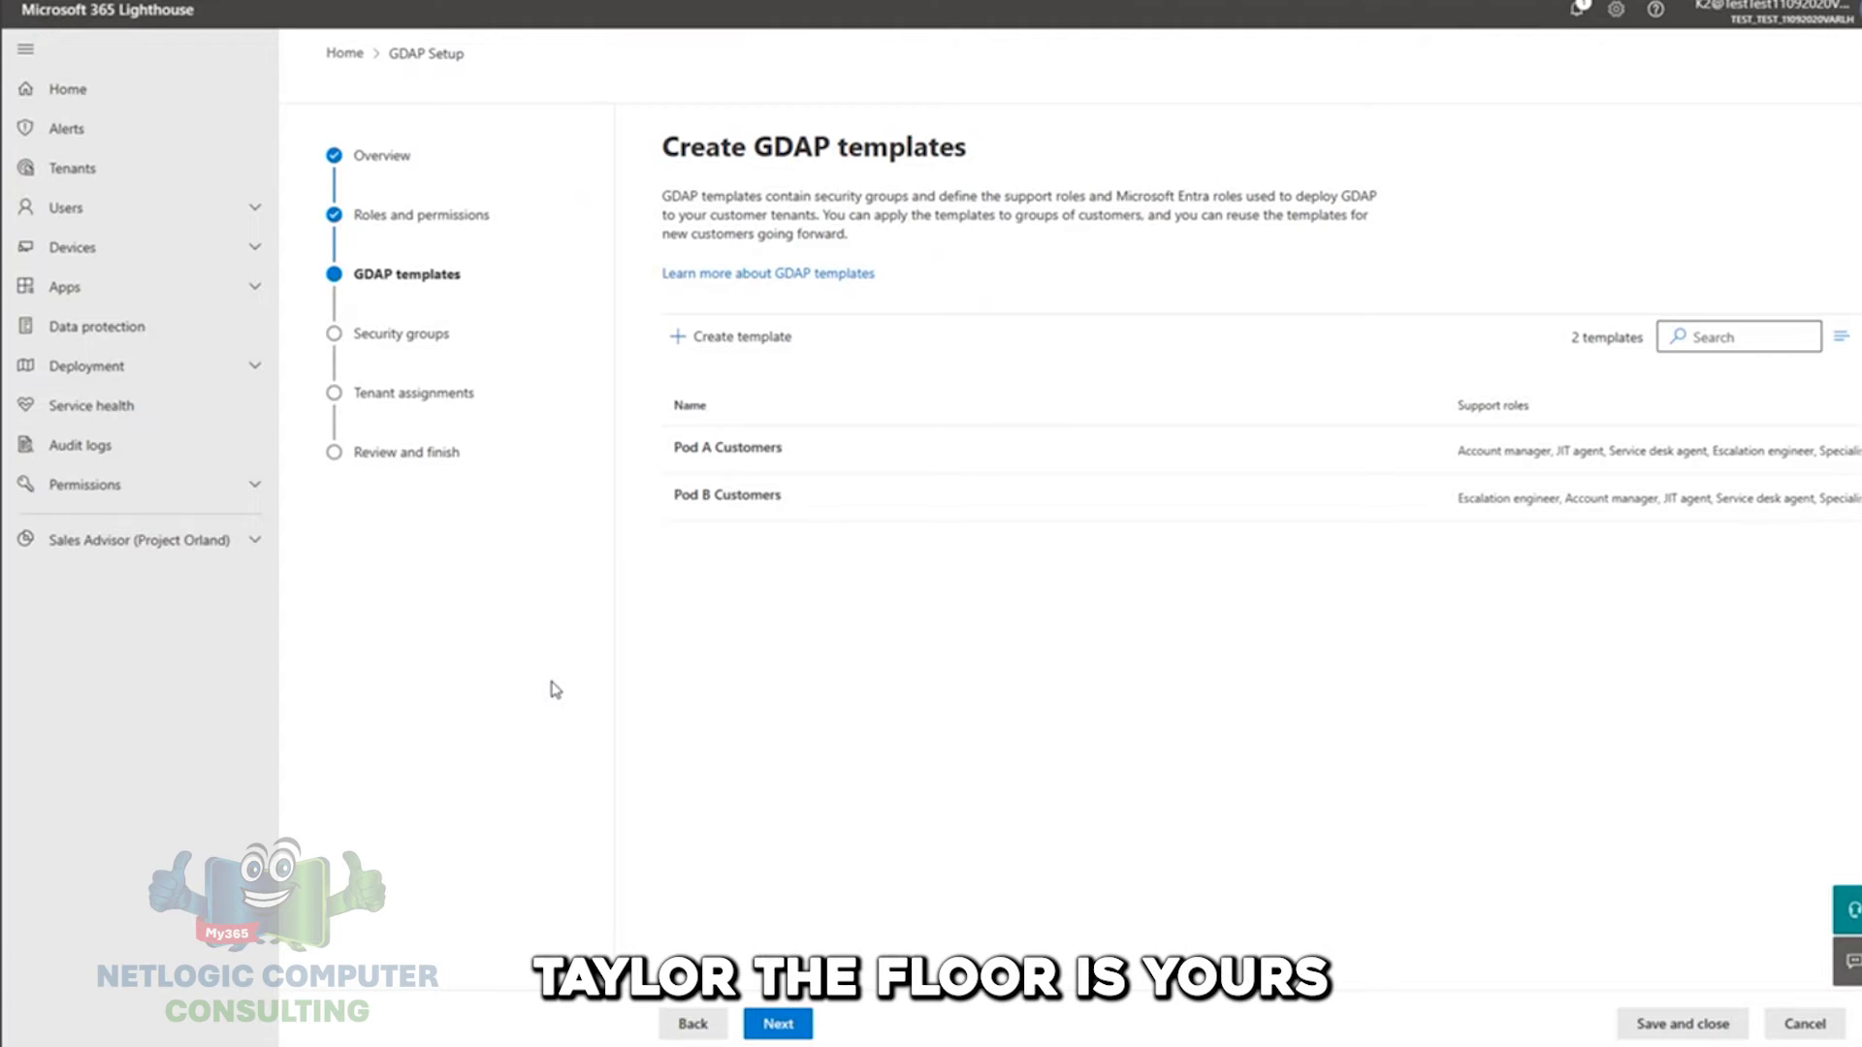
- Exit the wizard to the Home dashboard, which still shows 4 customers without GDAP
{"action": "left_click", "coordinate": [146, 93]}
{"action": "scroll", "coordinate": [133, 108], "scroll_direction": "down", "scroll_amount": 5}
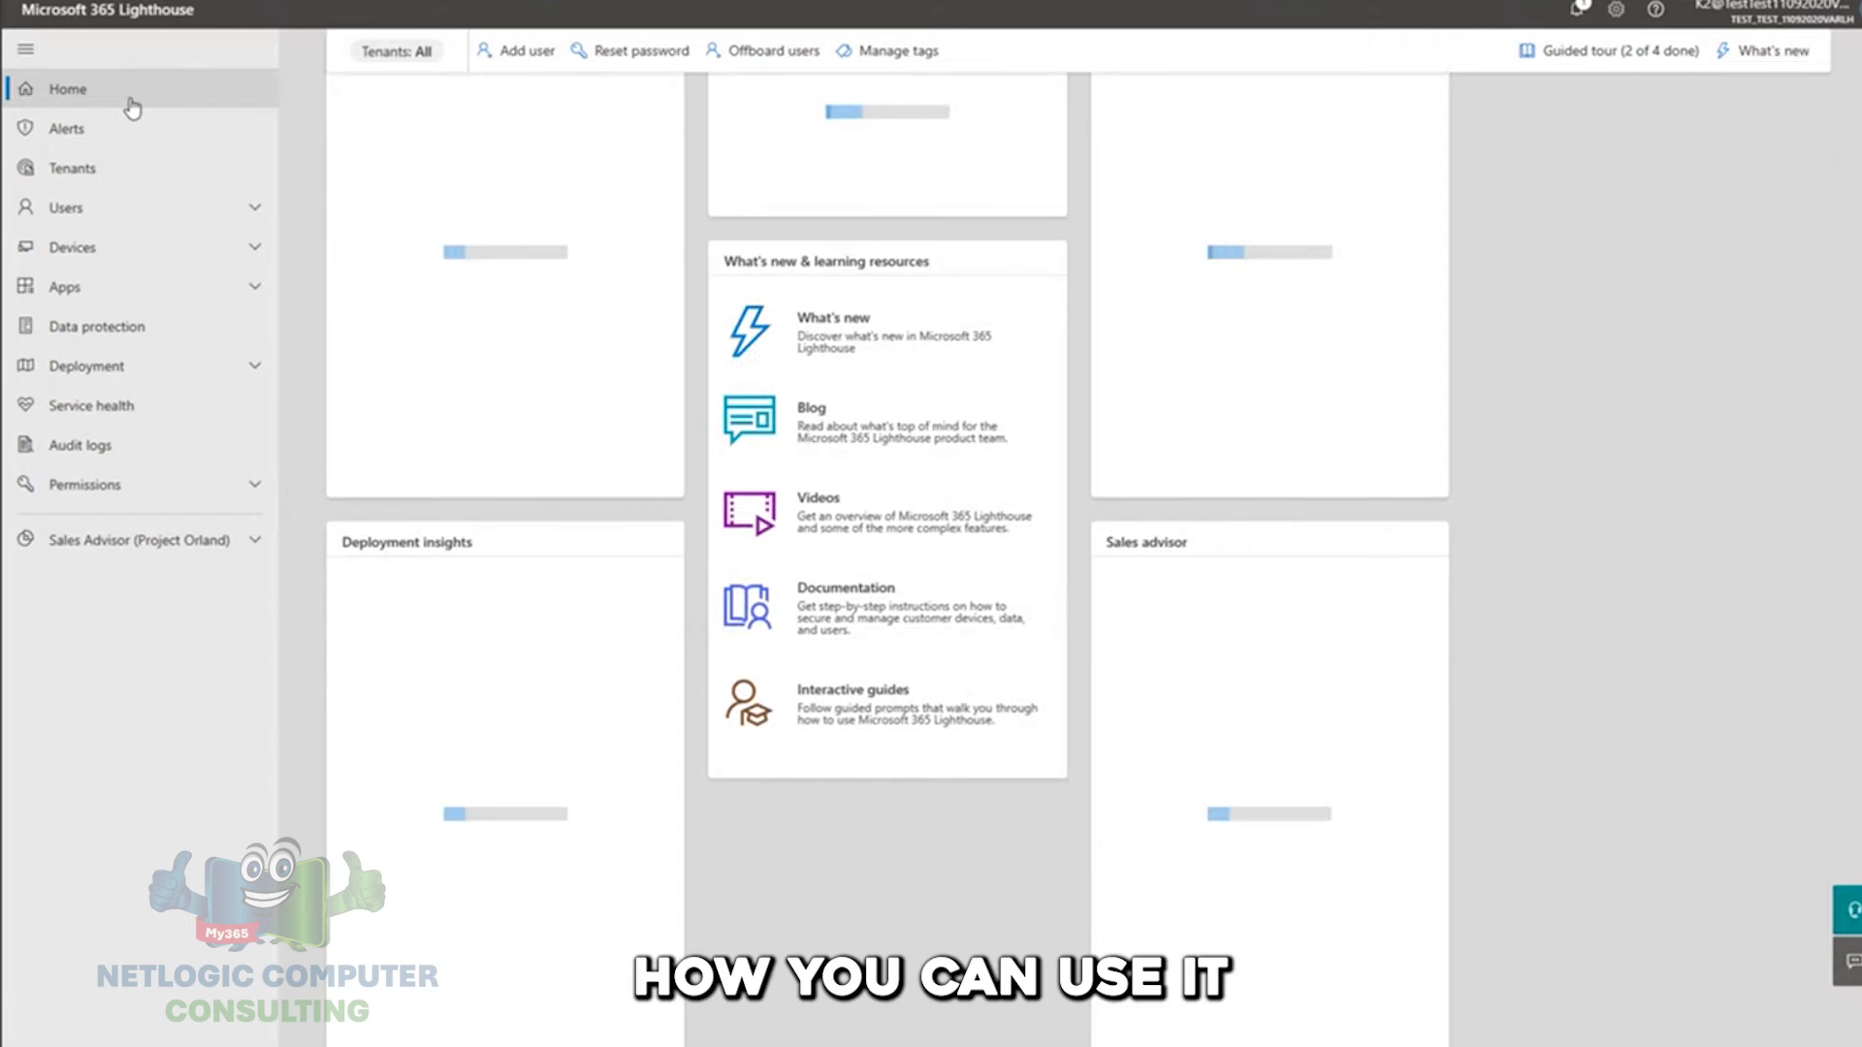
{"action": "scroll", "coordinate": [685, 328], "scroll_direction": "up", "scroll_amount": 5}
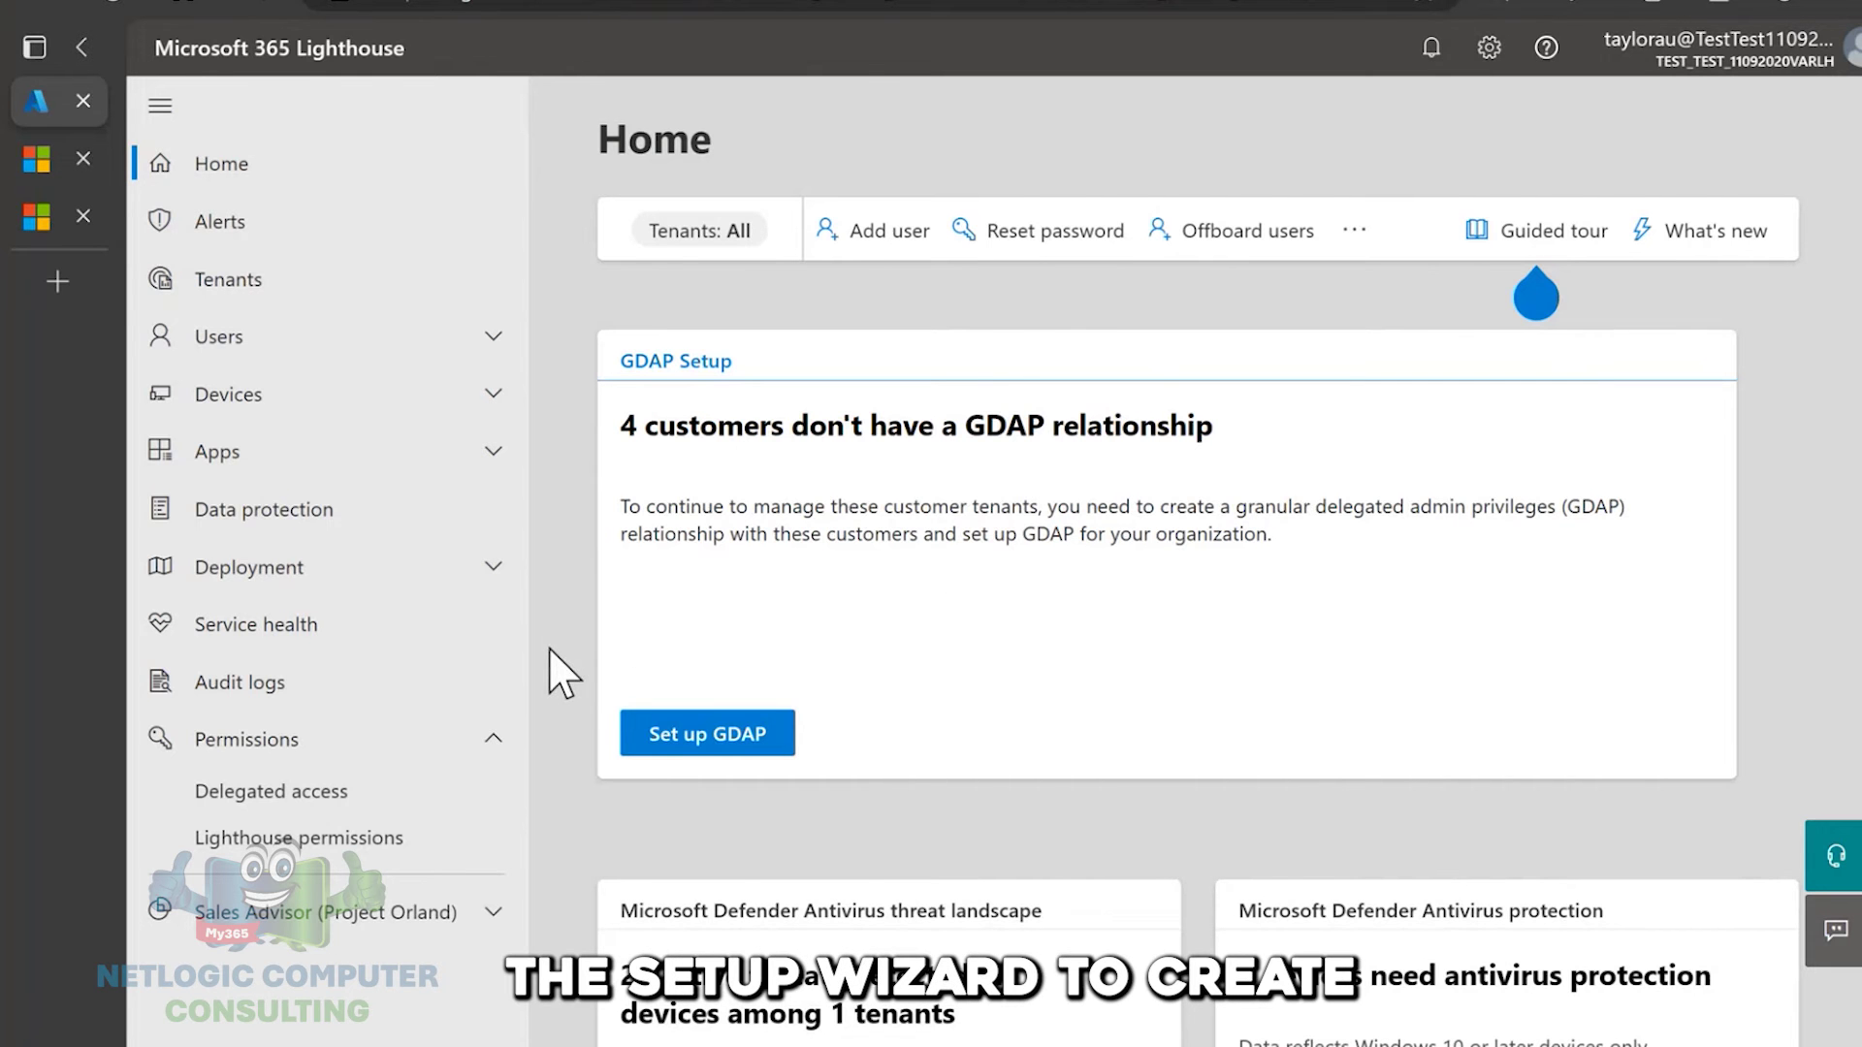
{"action": "scroll", "coordinate": [561, 673], "scroll_direction": "down", "scroll_amount": 1}
{"action": "scroll", "coordinate": [560, 673], "scroll_direction": "up", "scroll_amount": 1}
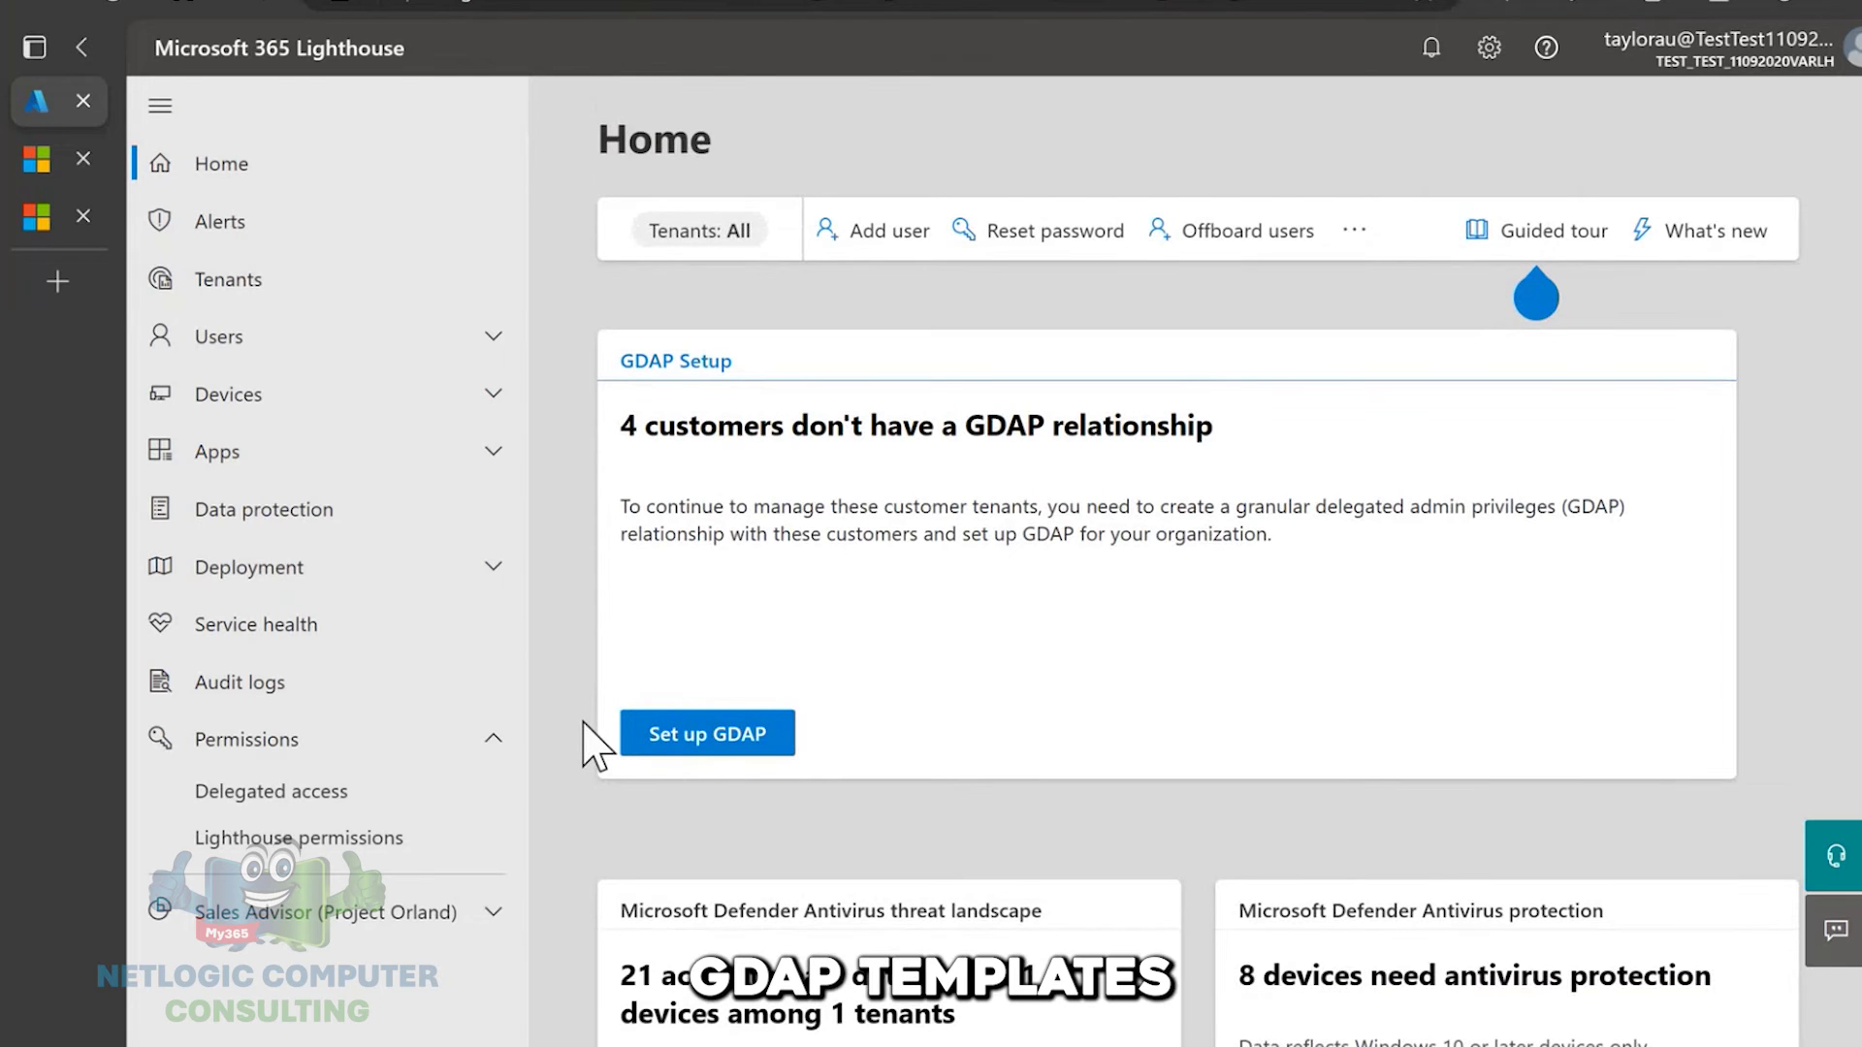
- Relaunch GDAP setup and continue past About GDAP to the Roles and permissions step
{"action": "left_click", "coordinate": [713, 740]}
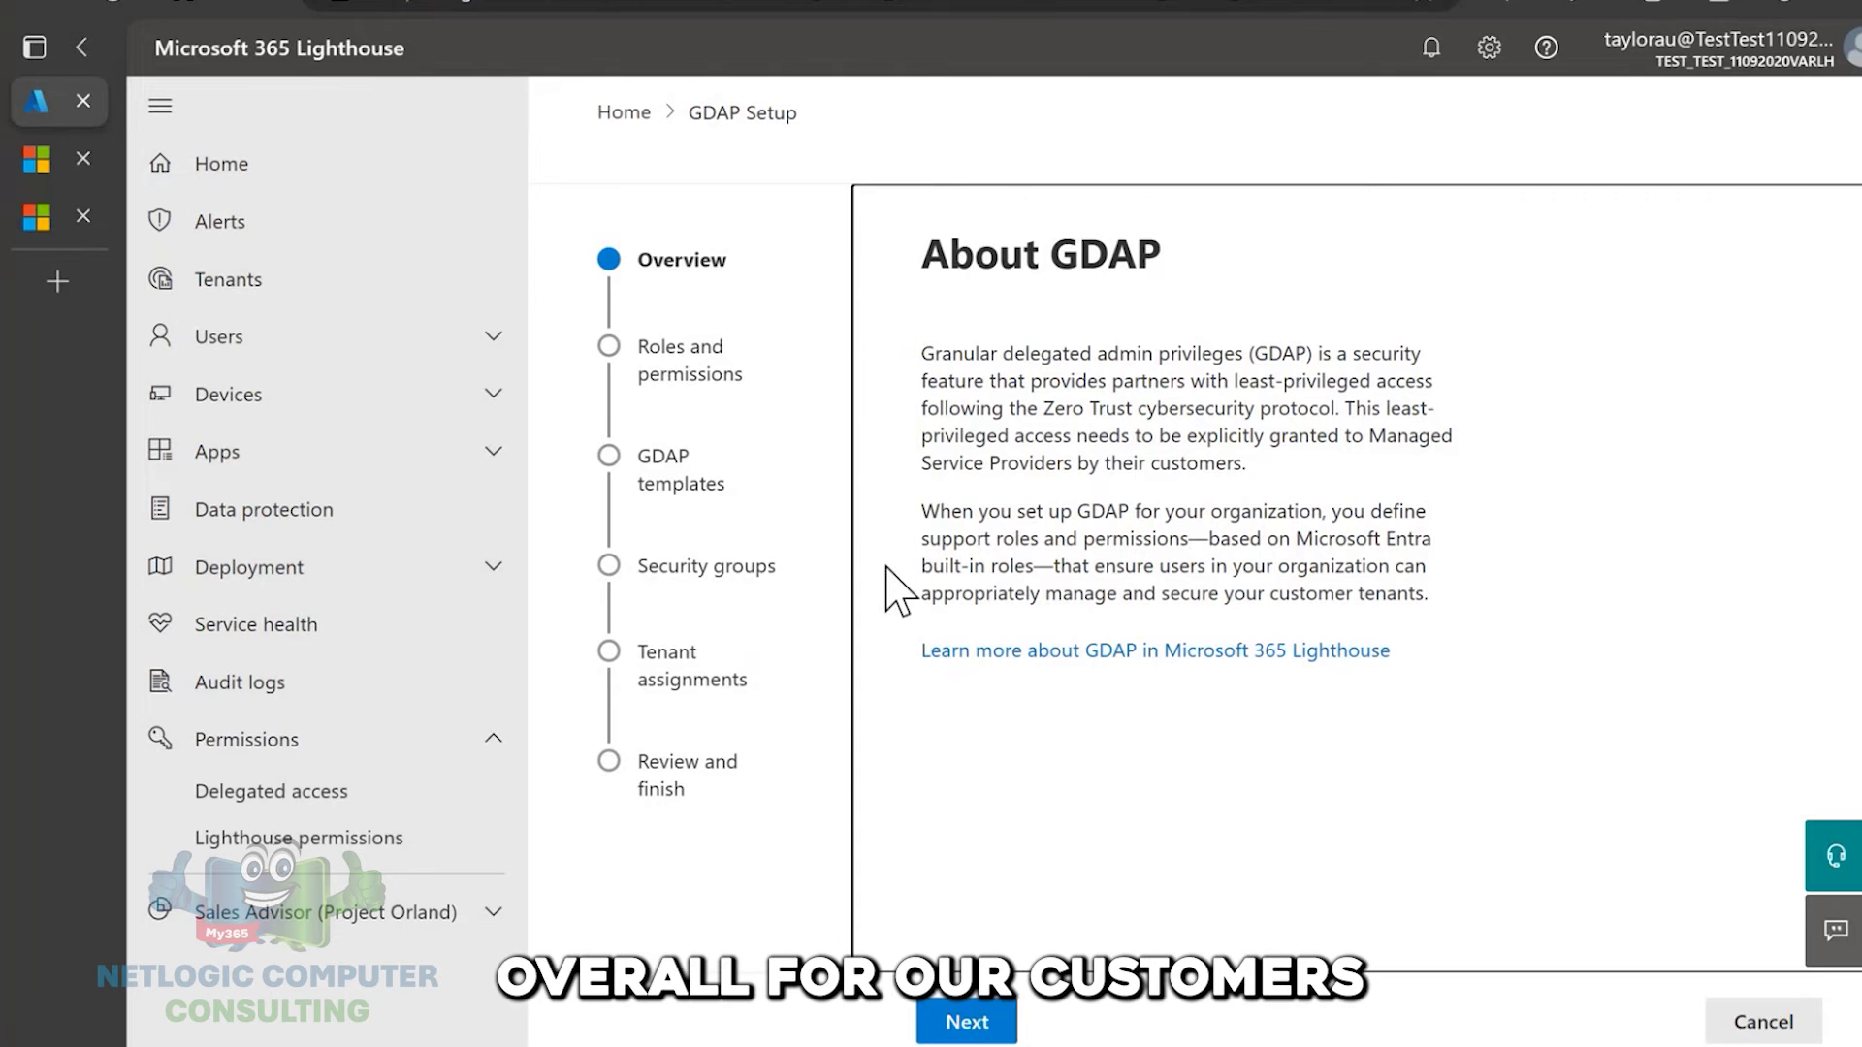
{"action": "left_click", "coordinate": [966, 1021]}
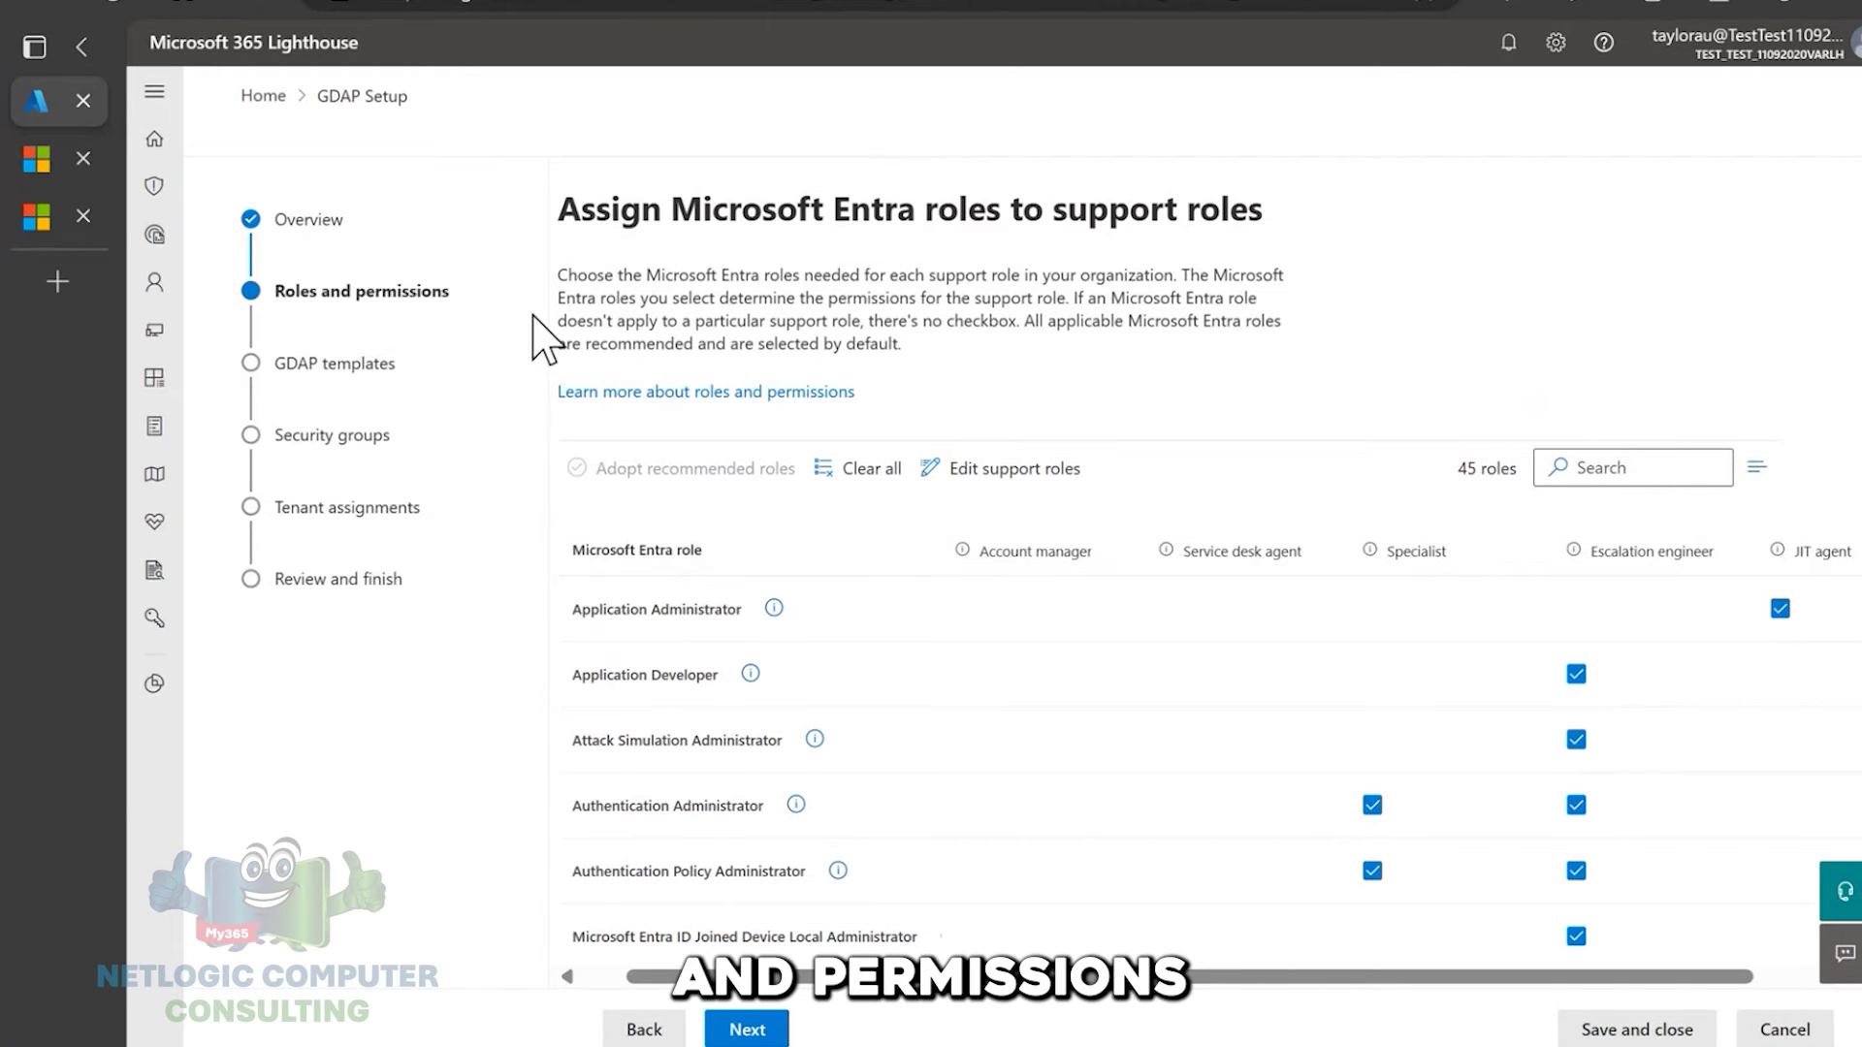
{"action": "mouse_move", "coordinate": [1010, 537]}
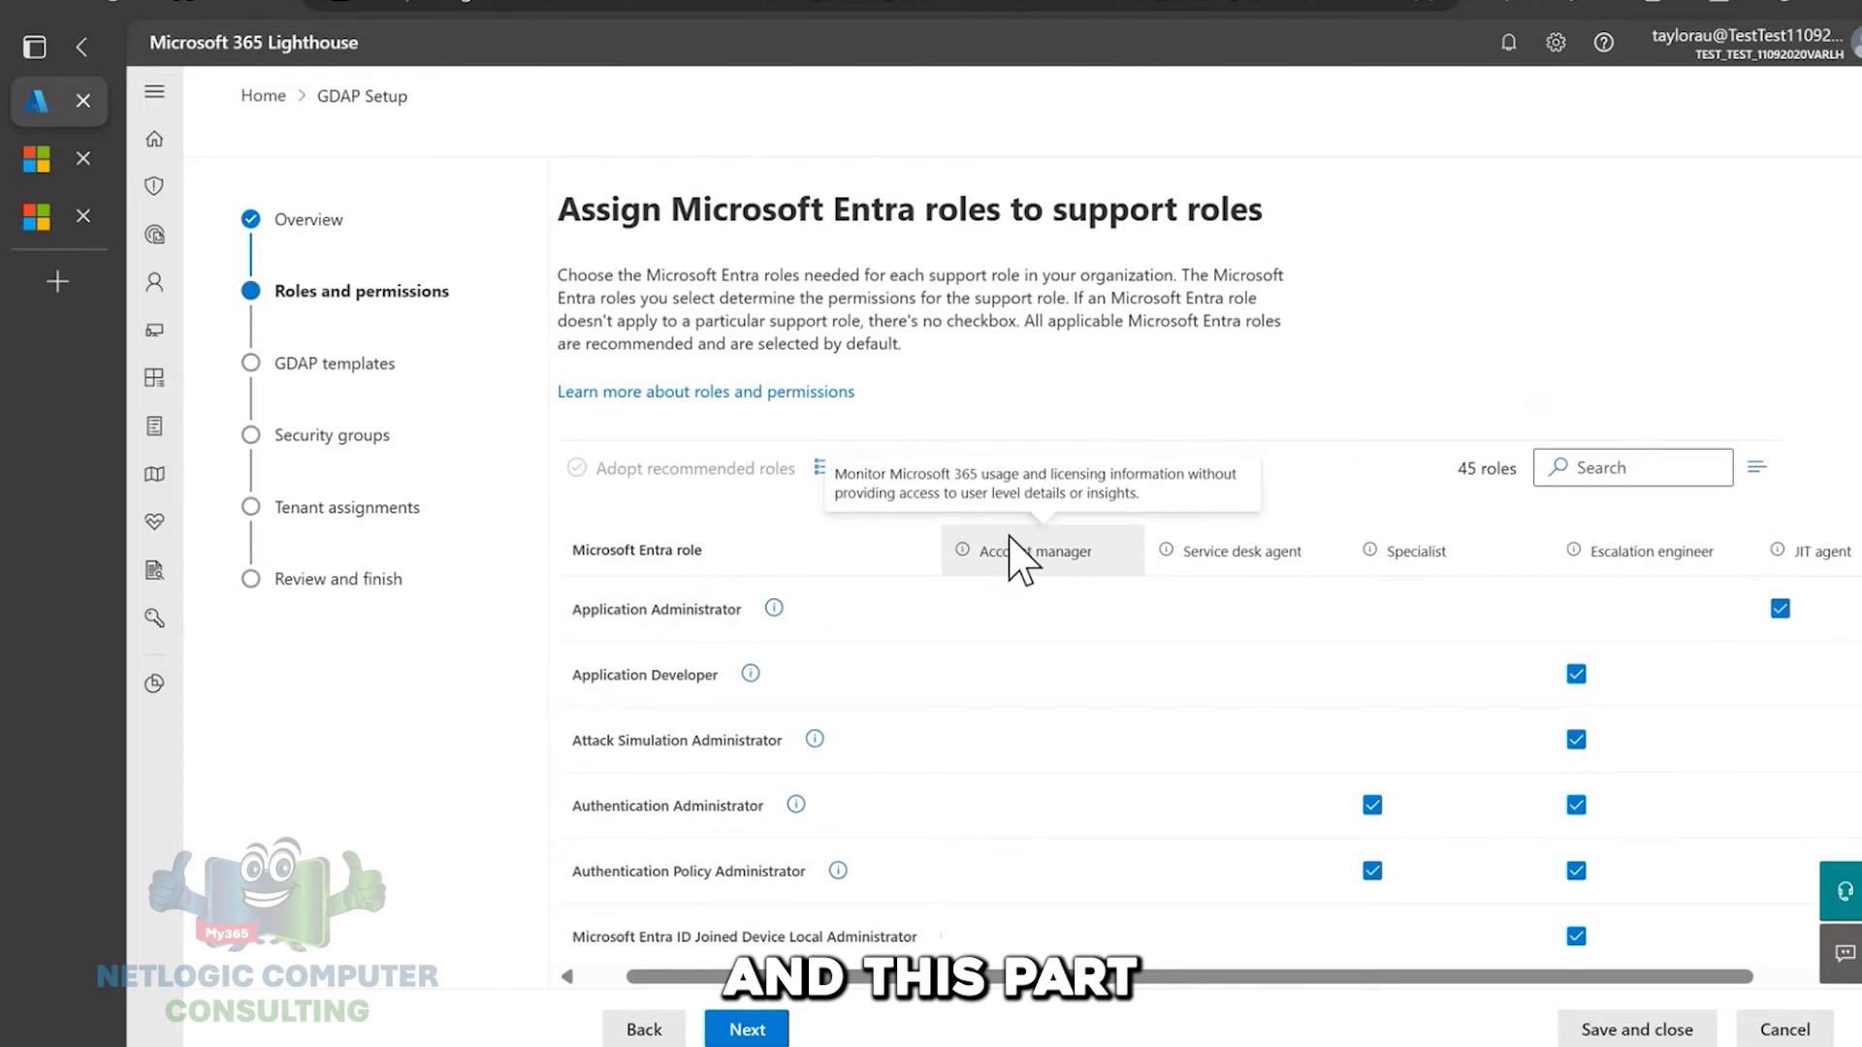
{"action": "scroll", "coordinate": [1018, 548], "scroll_direction": "down", "scroll_amount": 1}
{"action": "scroll", "coordinate": [1067, 640], "scroll_direction": "up", "scroll_amount": 1}
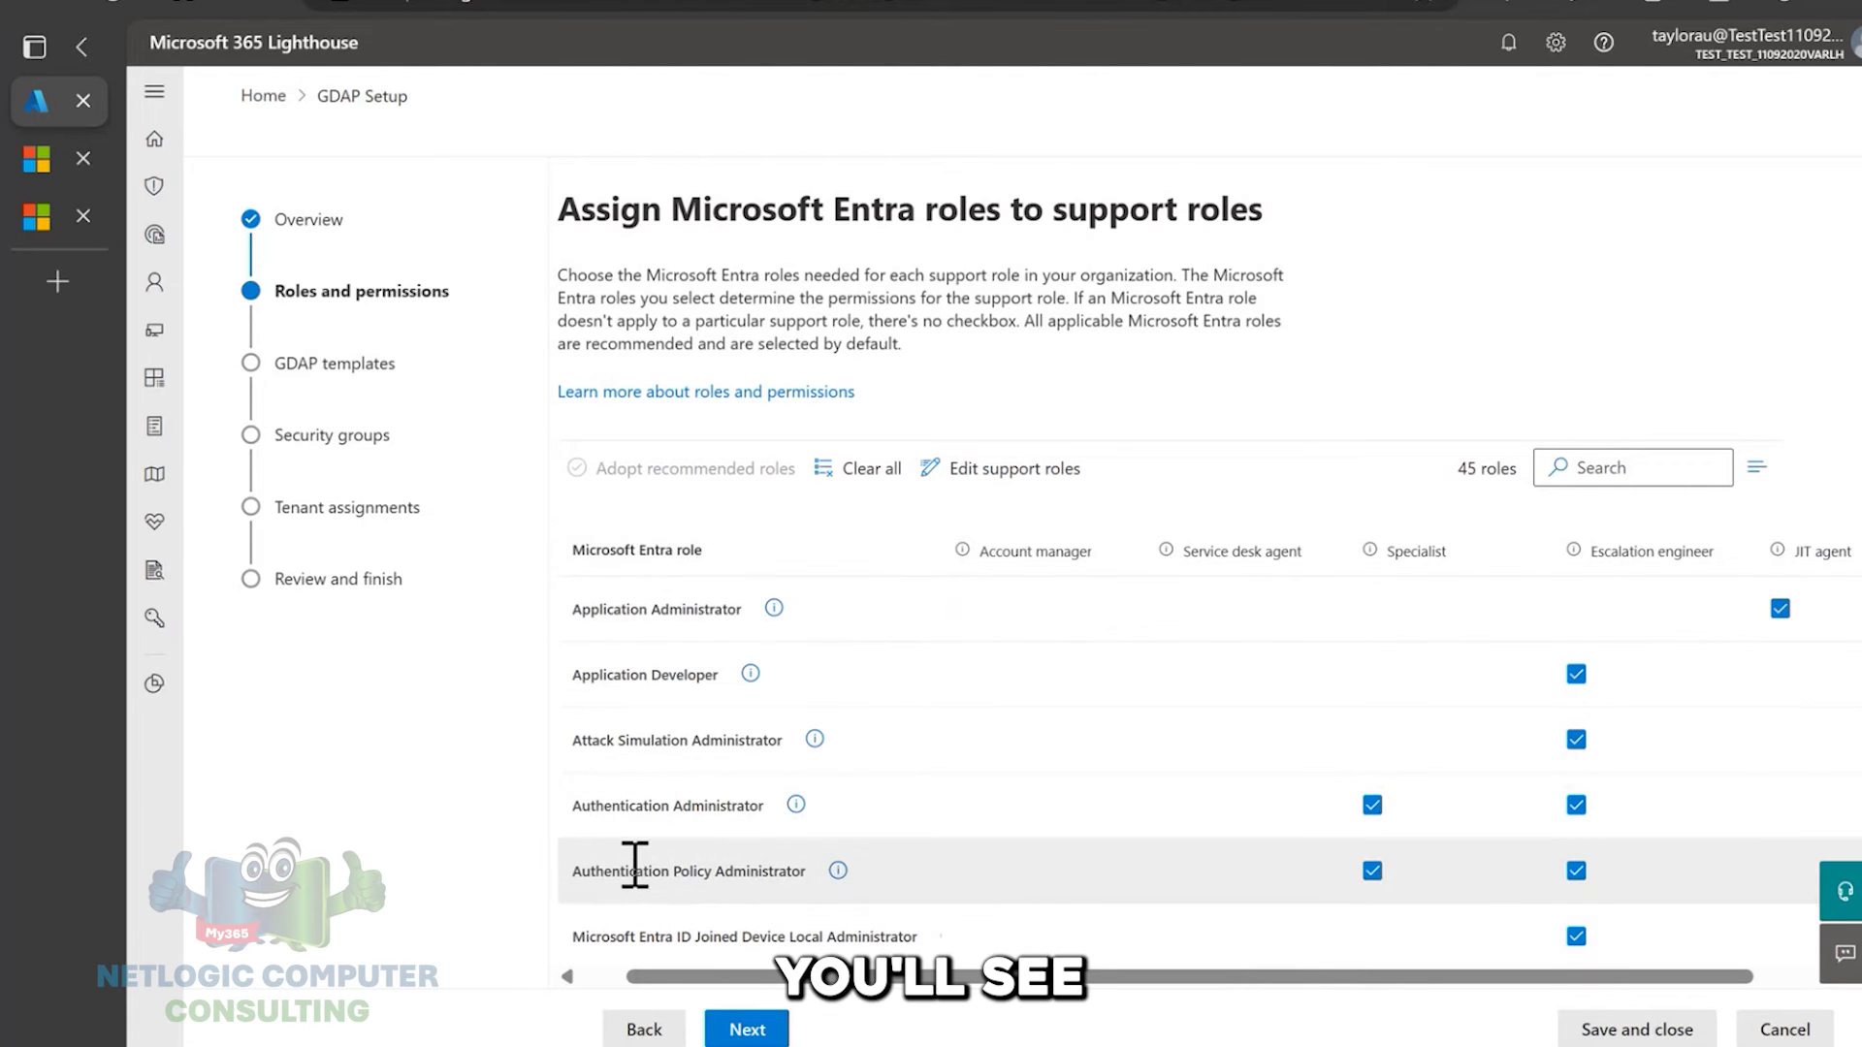
{"action": "scroll", "coordinate": [635, 863], "scroll_direction": "down", "scroll_amount": 3}
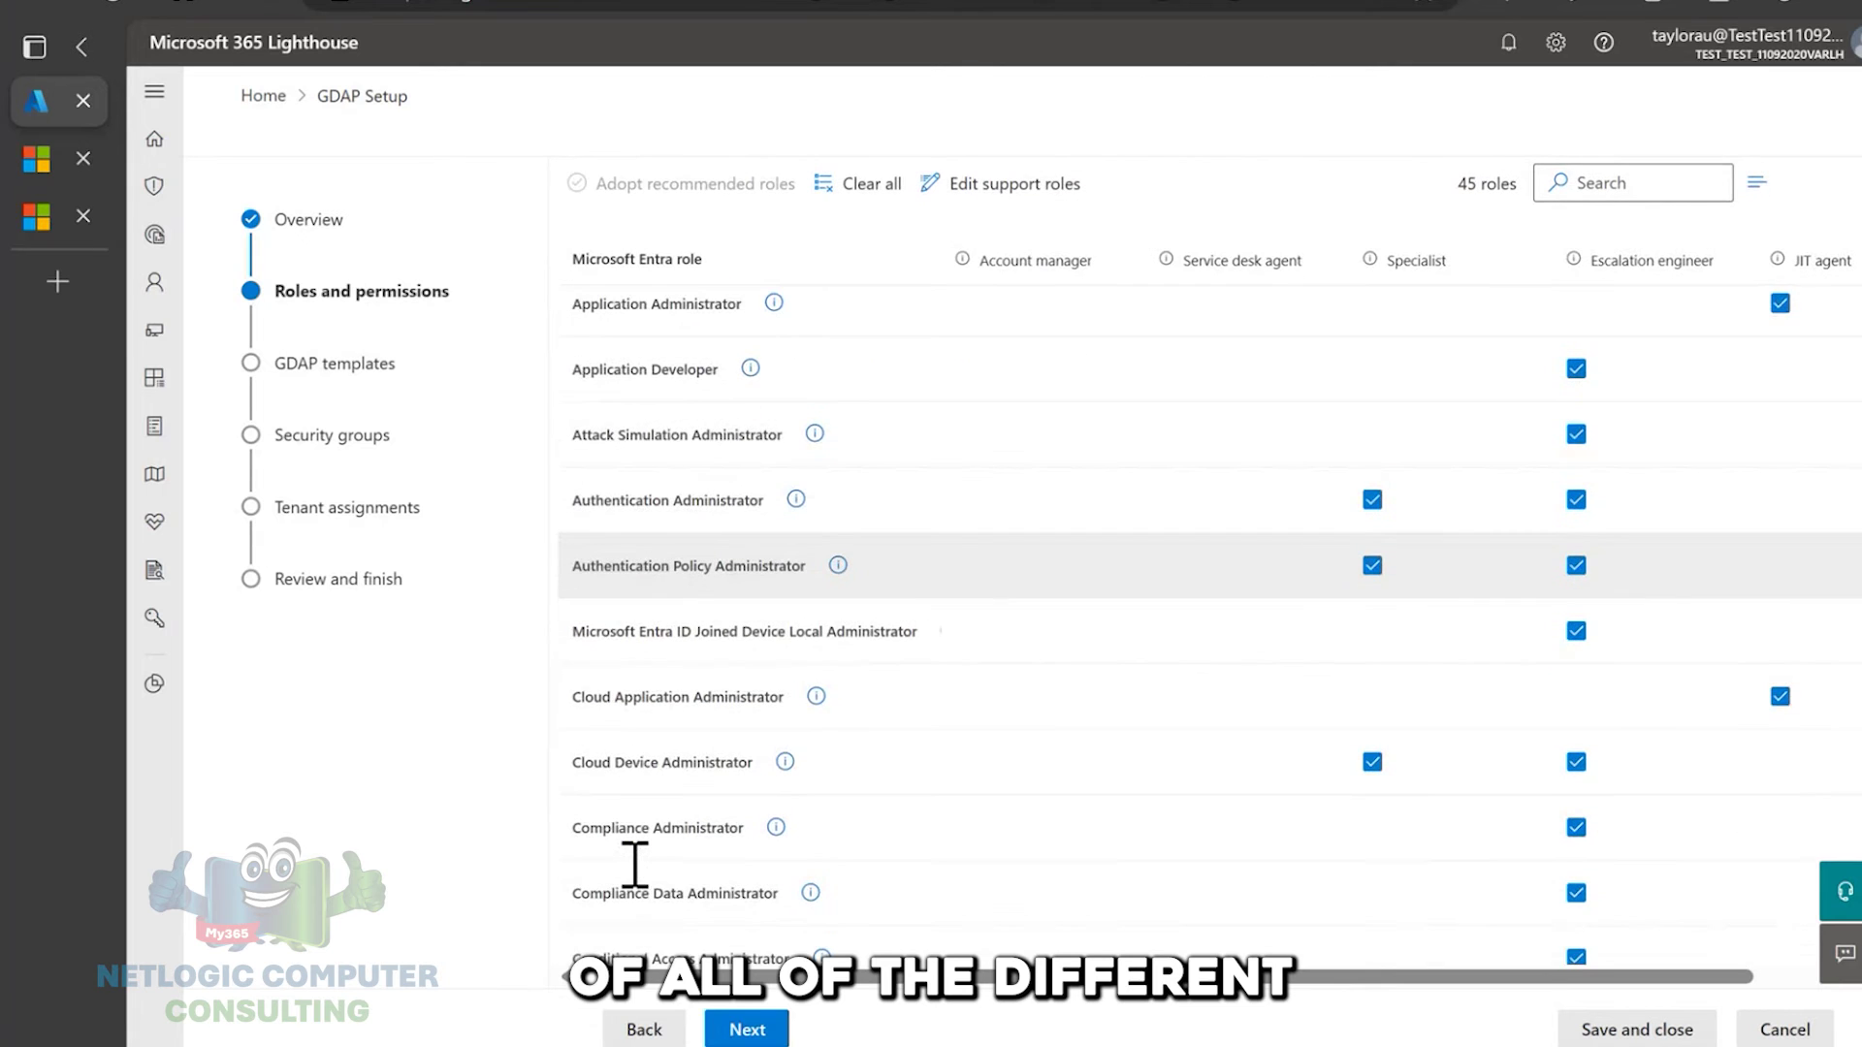
{"action": "scroll", "coordinate": [635, 863], "scroll_direction": "down", "scroll_amount": 3}
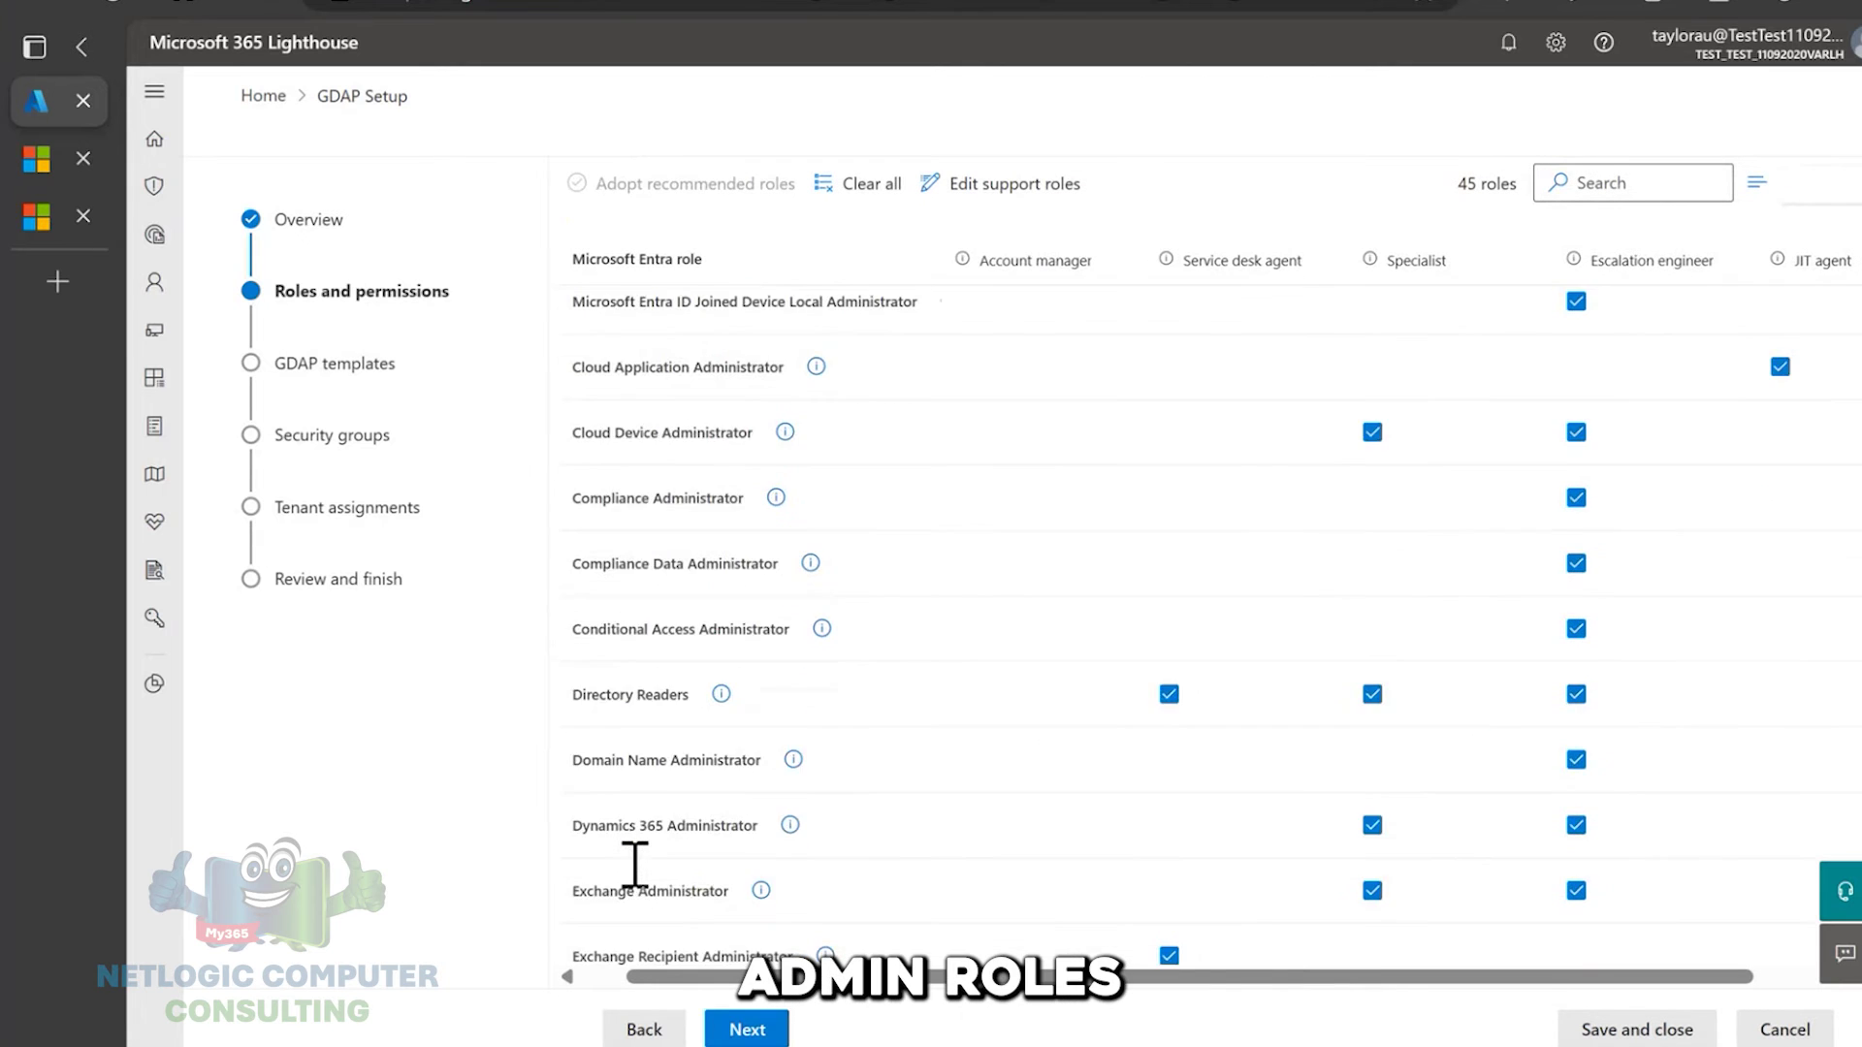
{"action": "scroll", "coordinate": [635, 863], "scroll_direction": "down", "scroll_amount": 15}
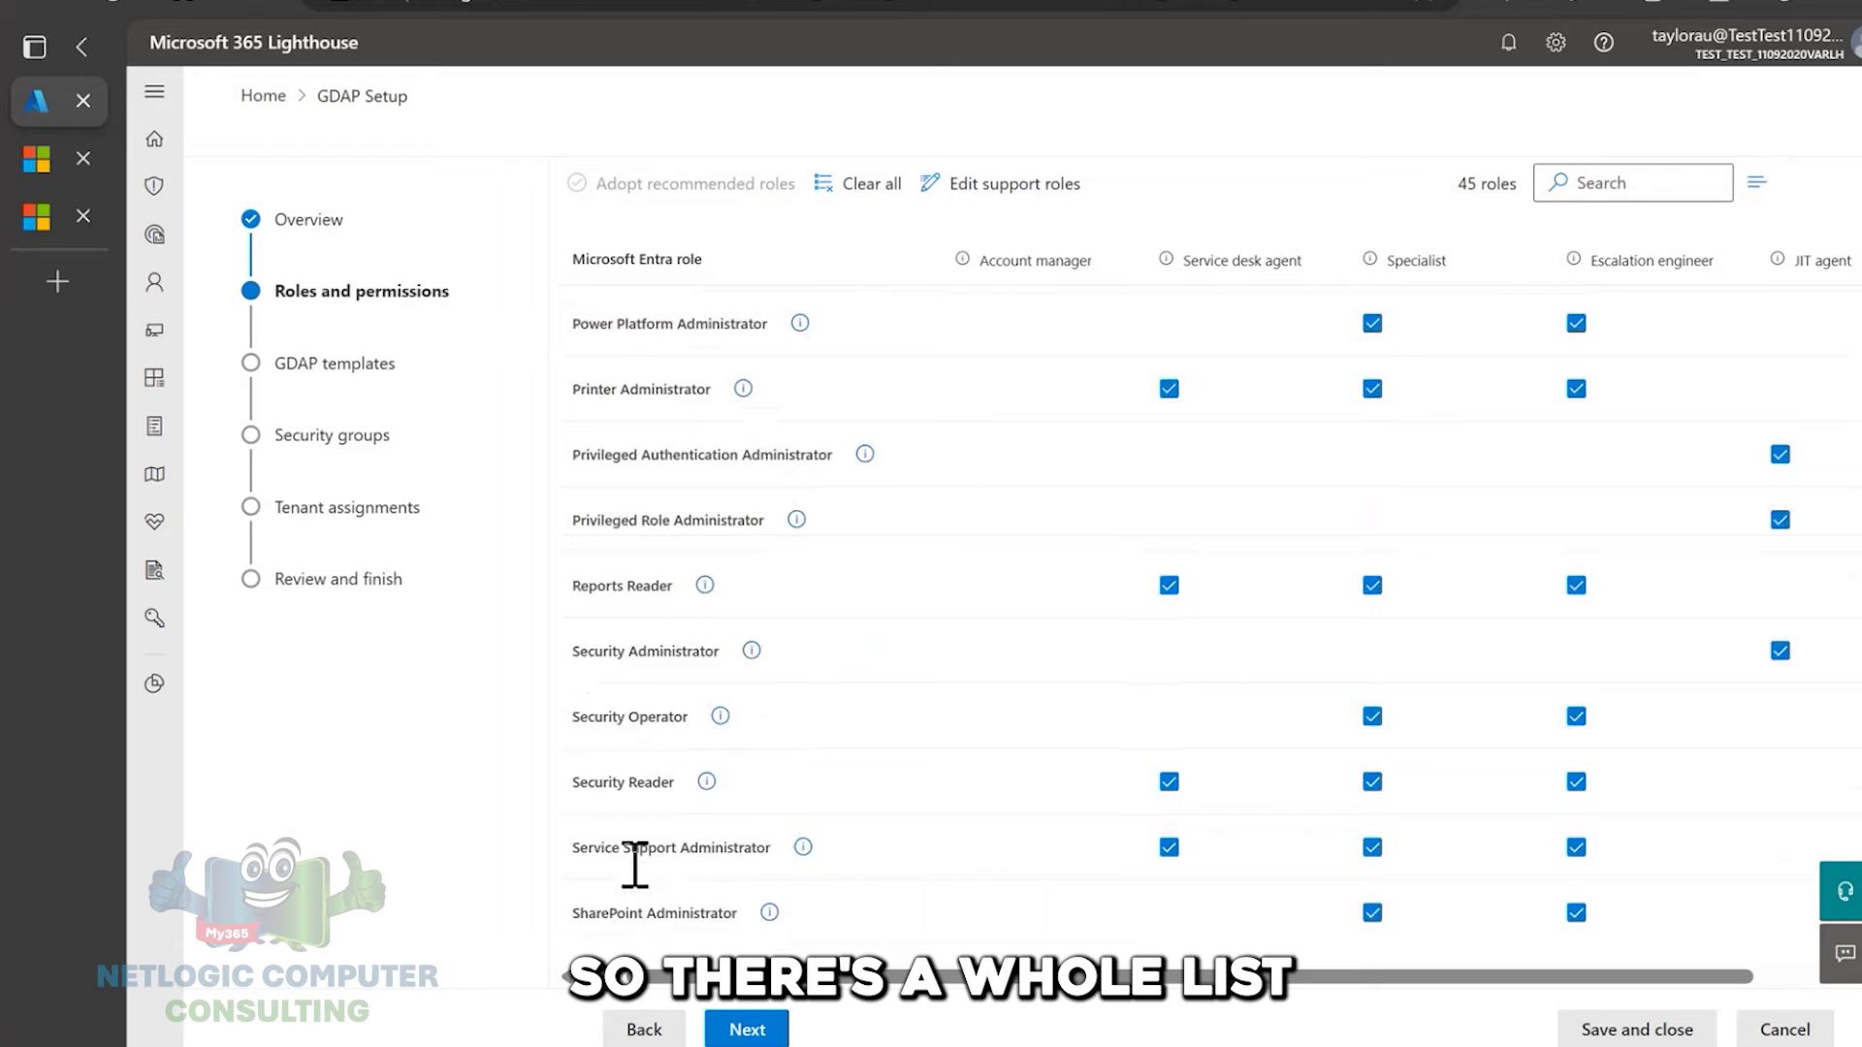
{"action": "scroll", "coordinate": [636, 863], "scroll_direction": "down", "scroll_amount": 5}
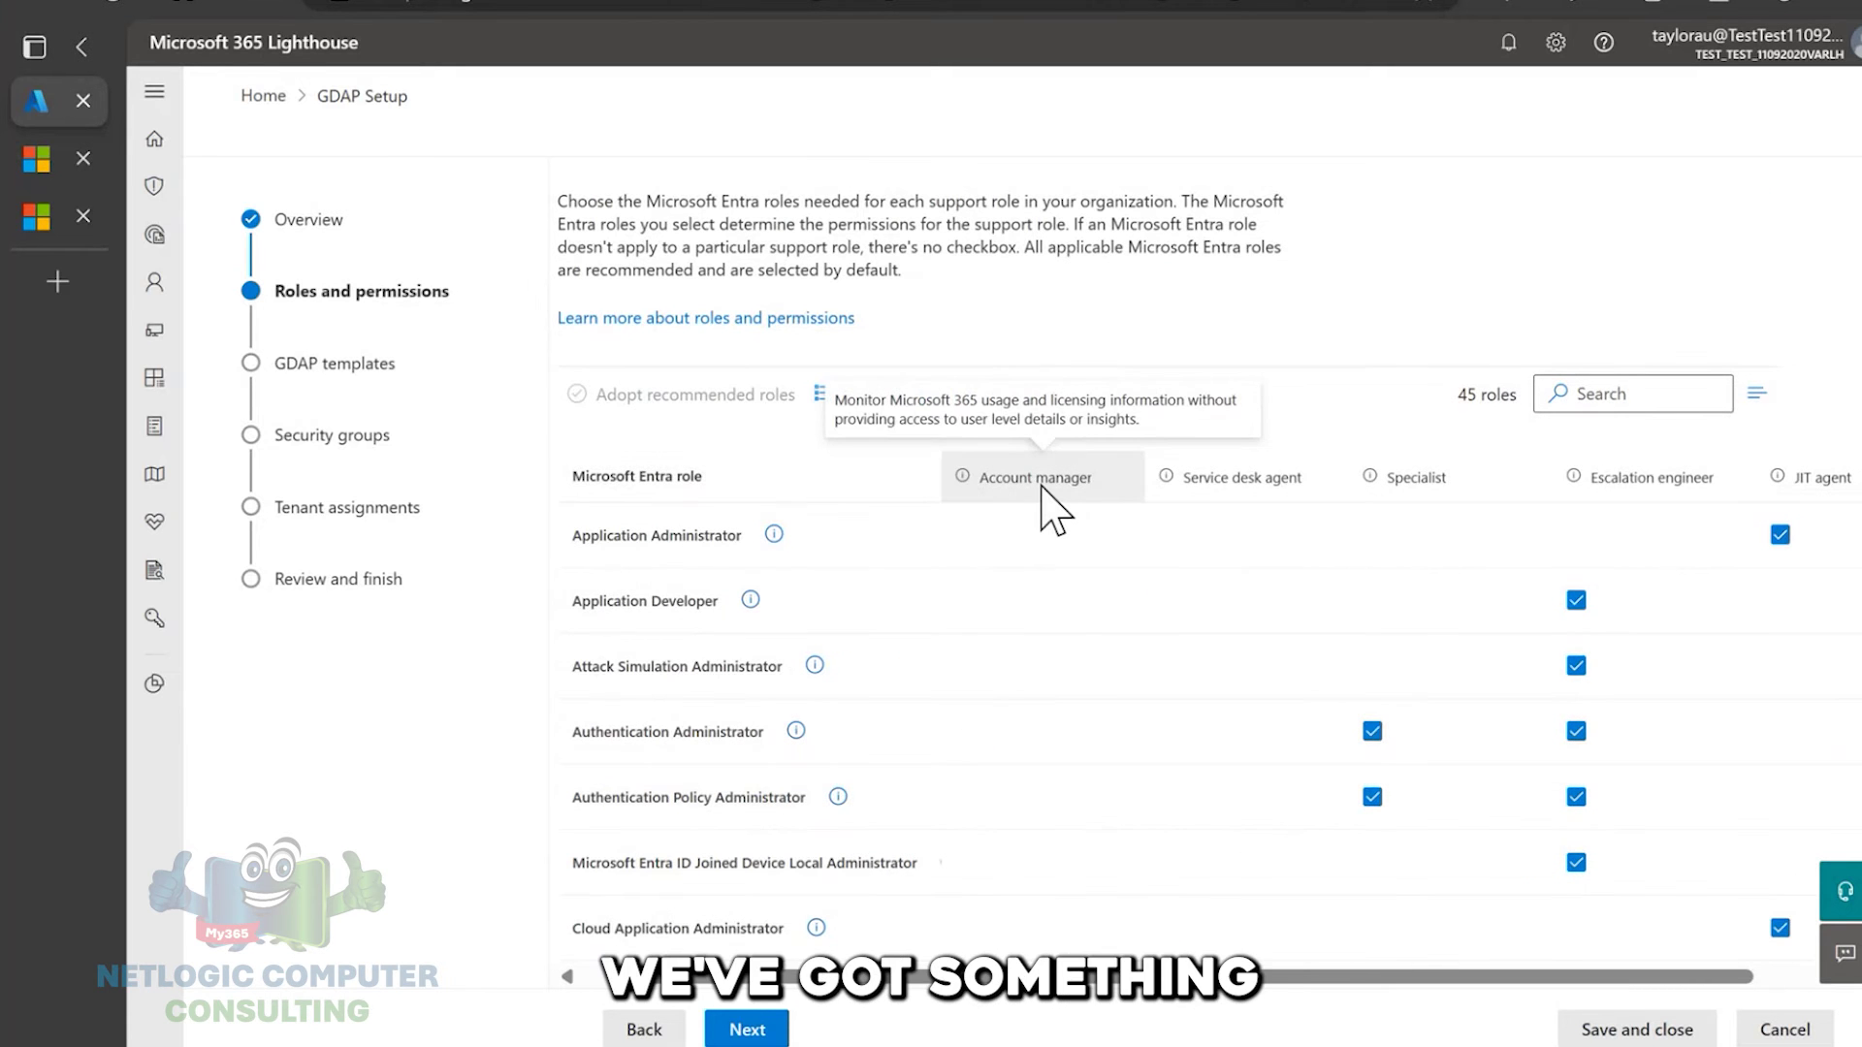
{"action": "scroll", "coordinate": [1055, 511], "scroll_direction": "right", "scroll_amount": 1}
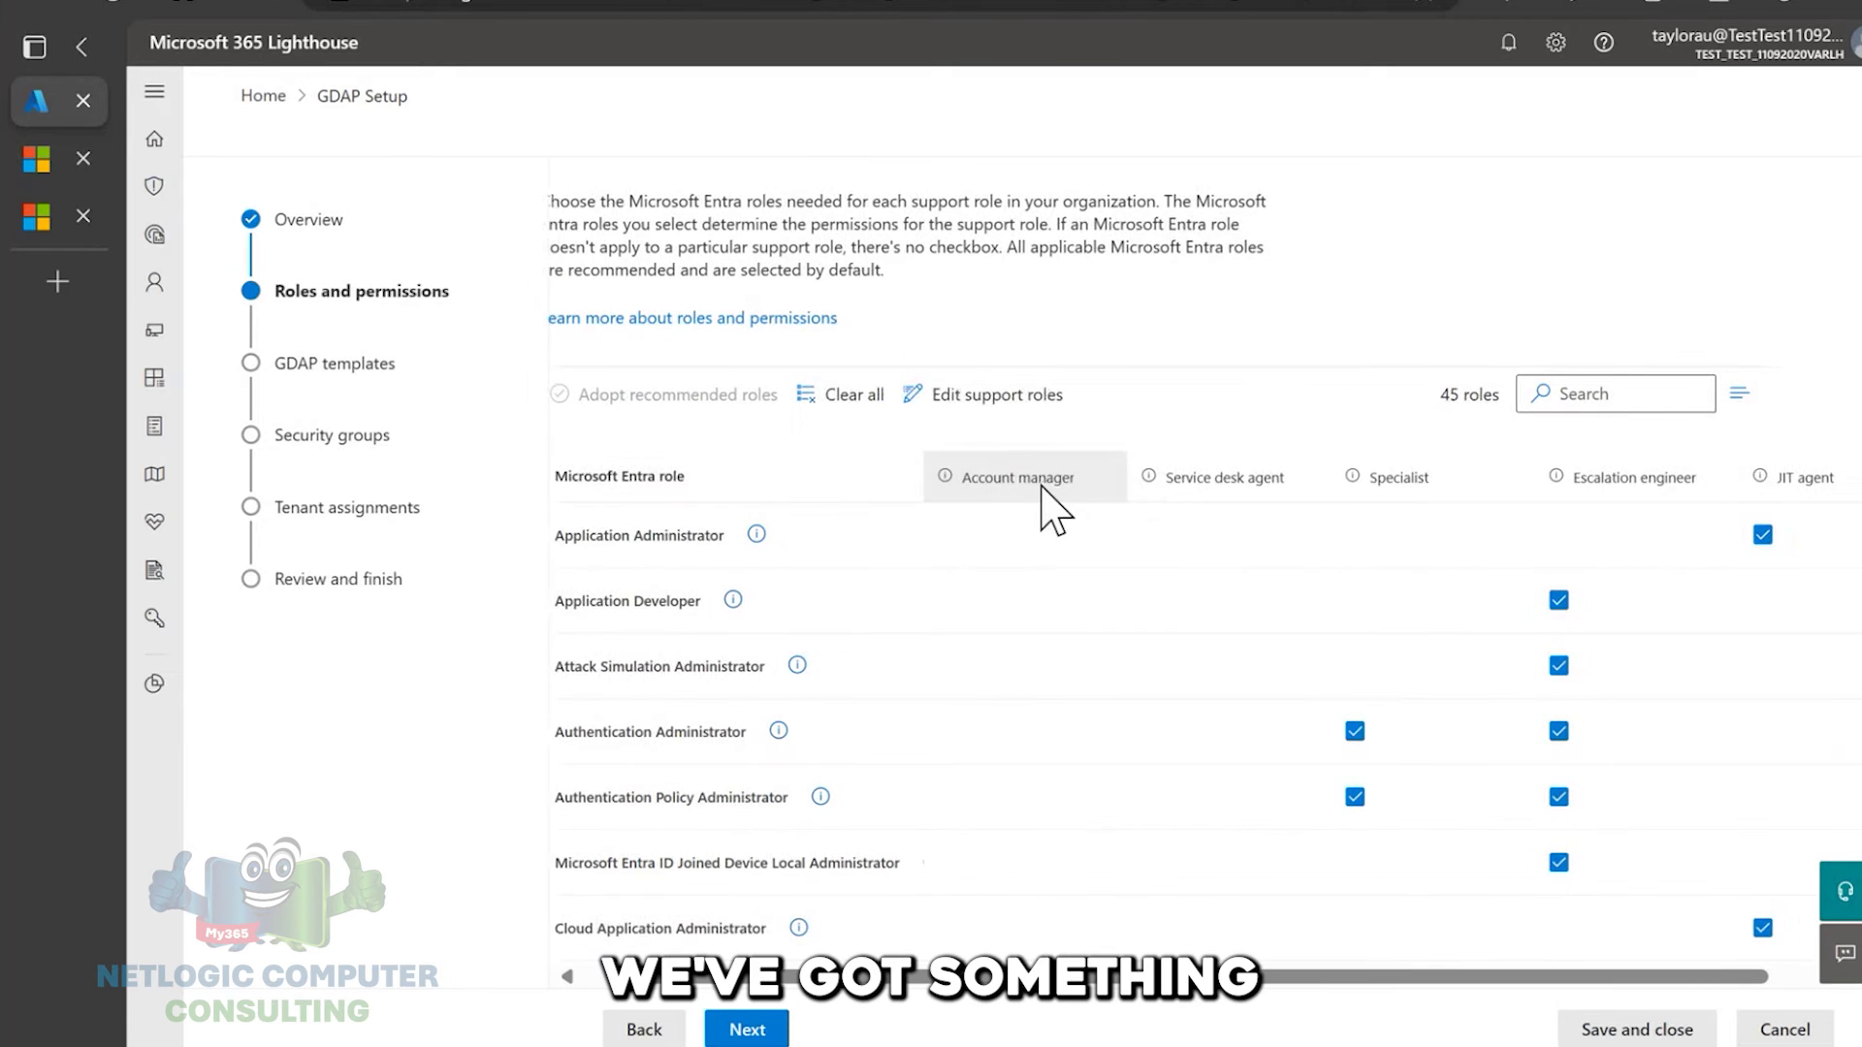
{"action": "scroll", "coordinate": [1055, 511], "scroll_direction": "left", "scroll_amount": 1}
{"action": "scroll", "coordinate": [1055, 511], "scroll_direction": "right", "scroll_amount": 1}
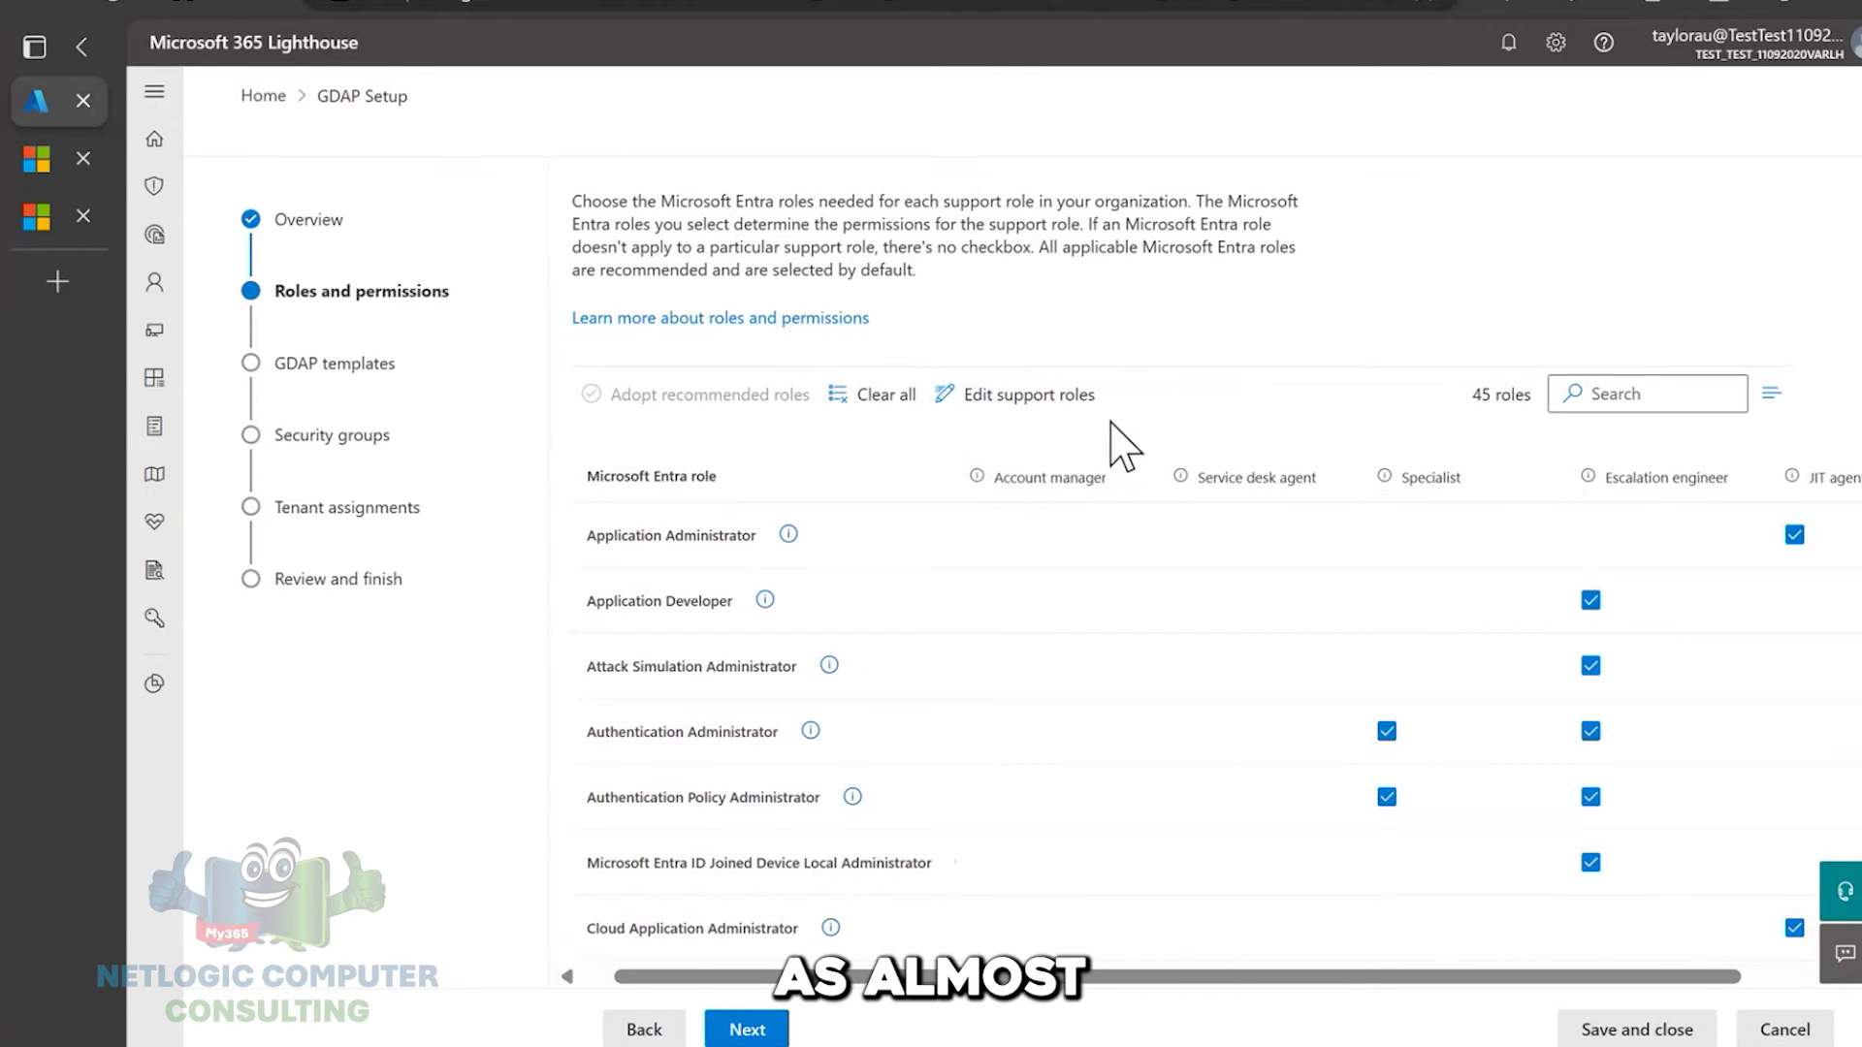
{"action": "mouse_move", "coordinate": [1115, 463]}
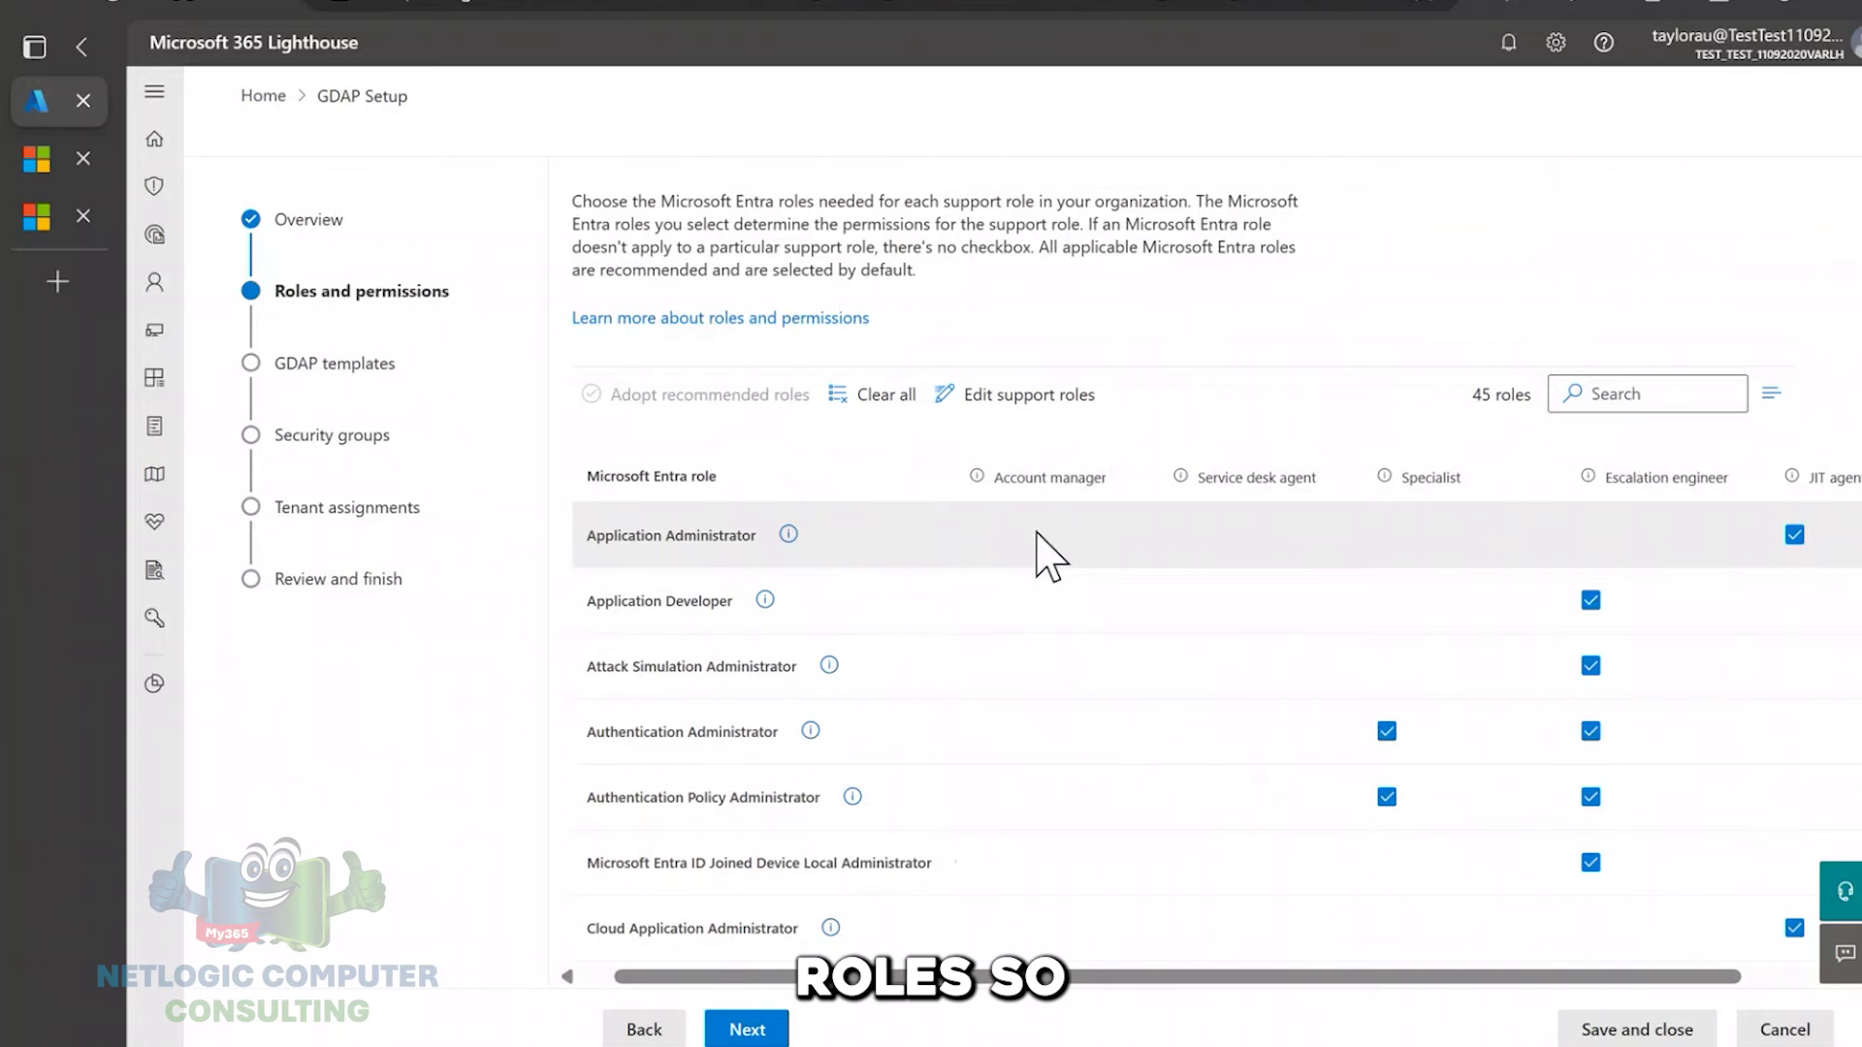
{"action": "scroll", "coordinate": [1037, 558], "scroll_direction": "down", "scroll_amount": 2}
{"action": "mouse_move", "coordinate": [1072, 283]}
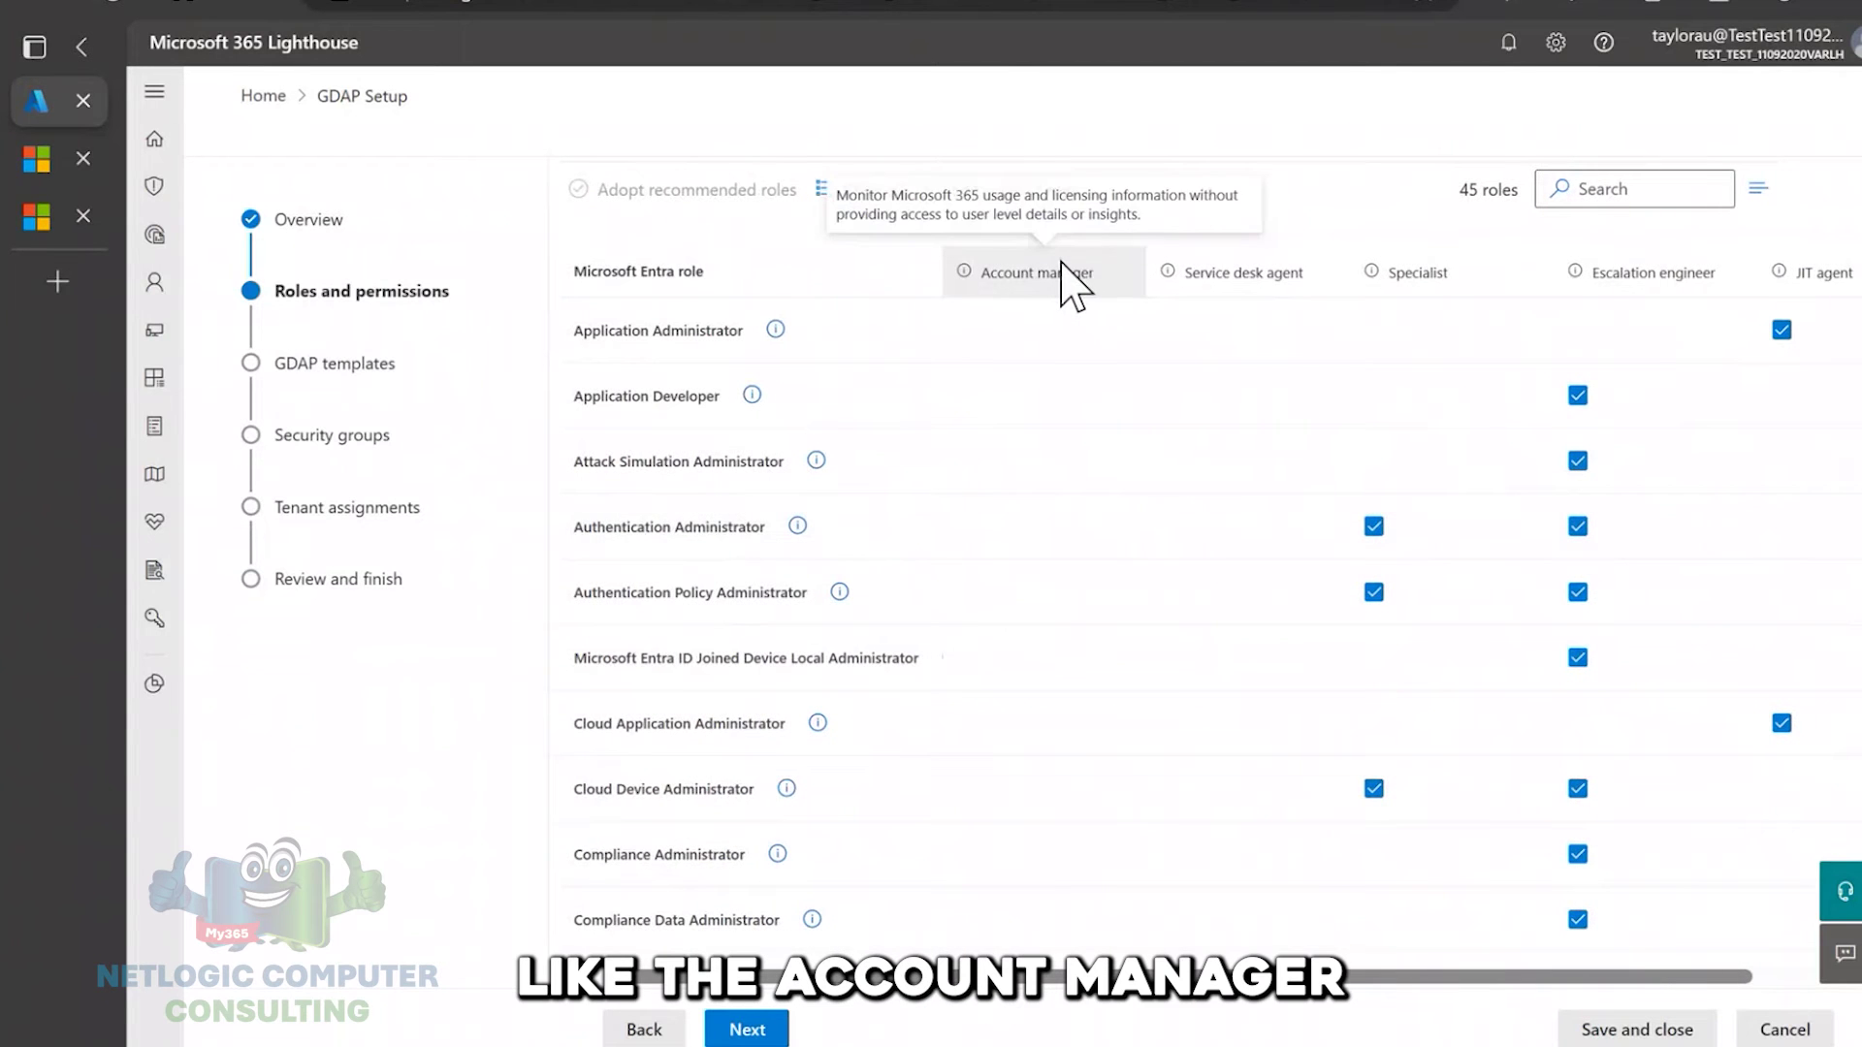
{"action": "scroll", "coordinate": [1062, 283], "scroll_direction": "down", "scroll_amount": 7}
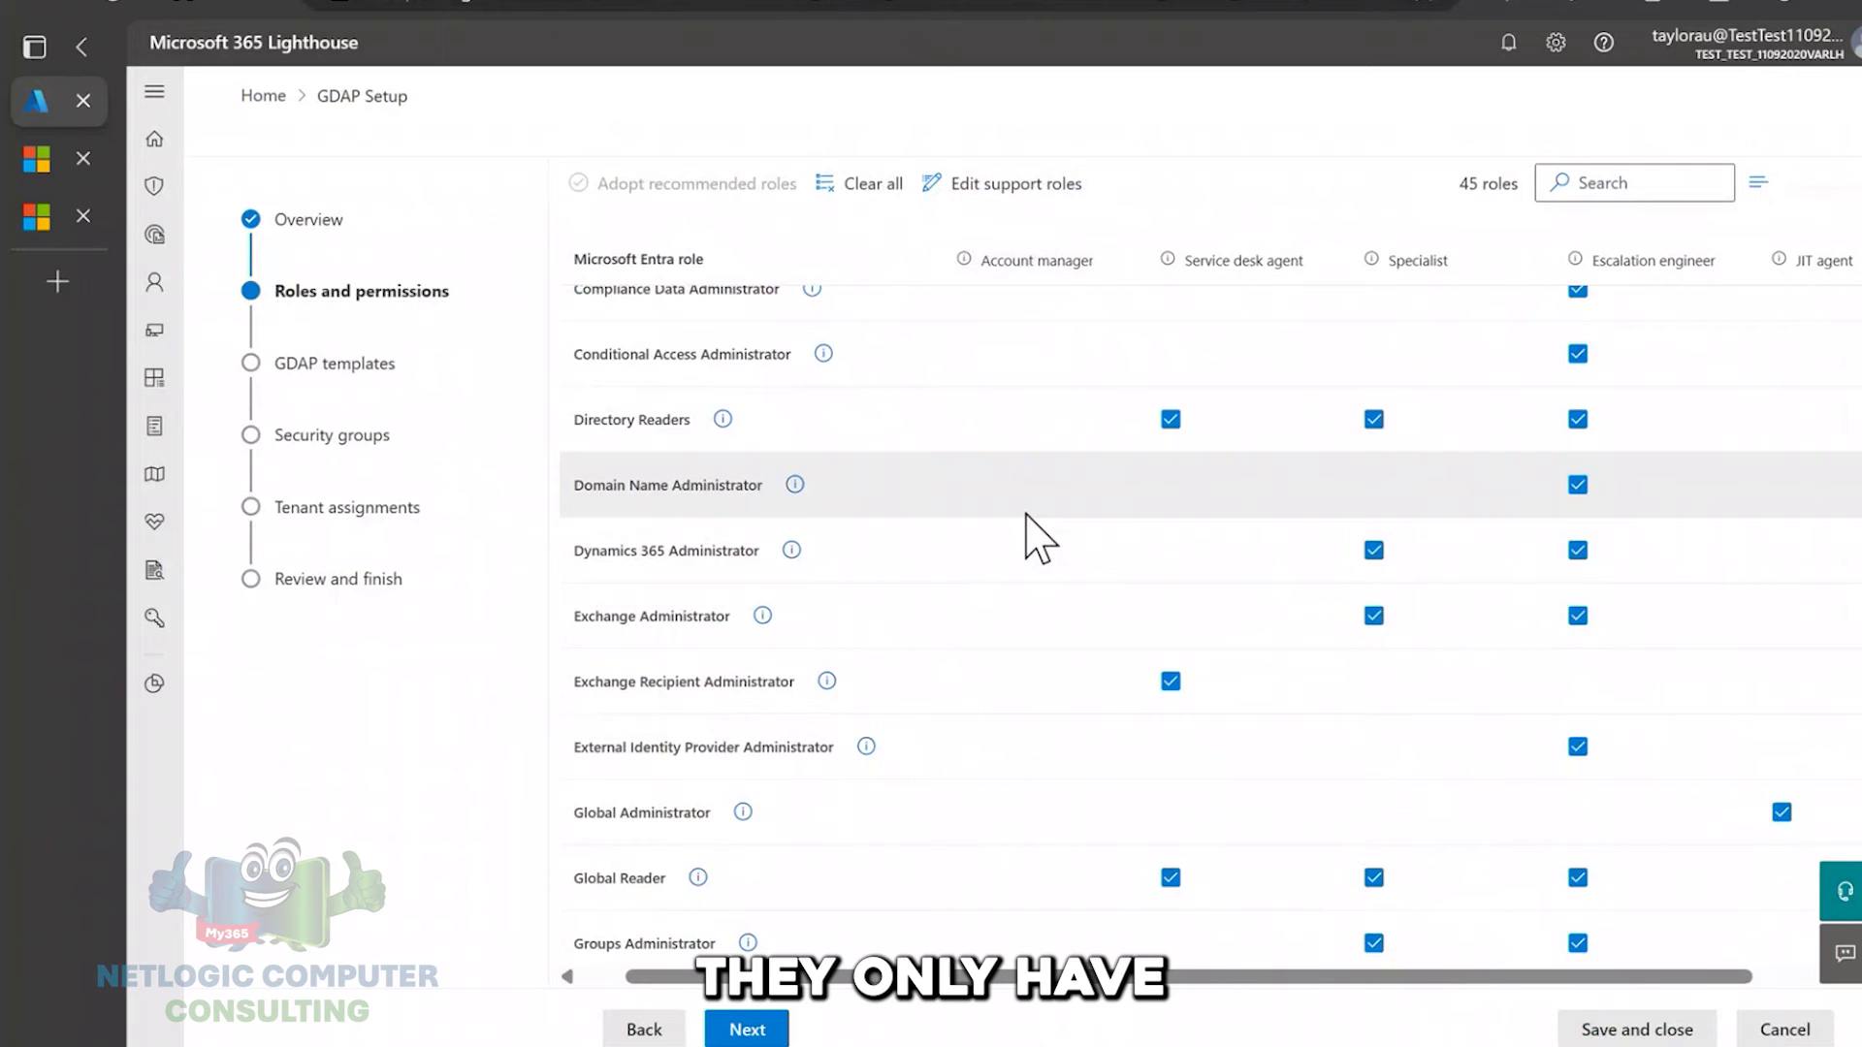
{"action": "scroll", "coordinate": [1028, 523], "scroll_direction": "down", "scroll_amount": 7}
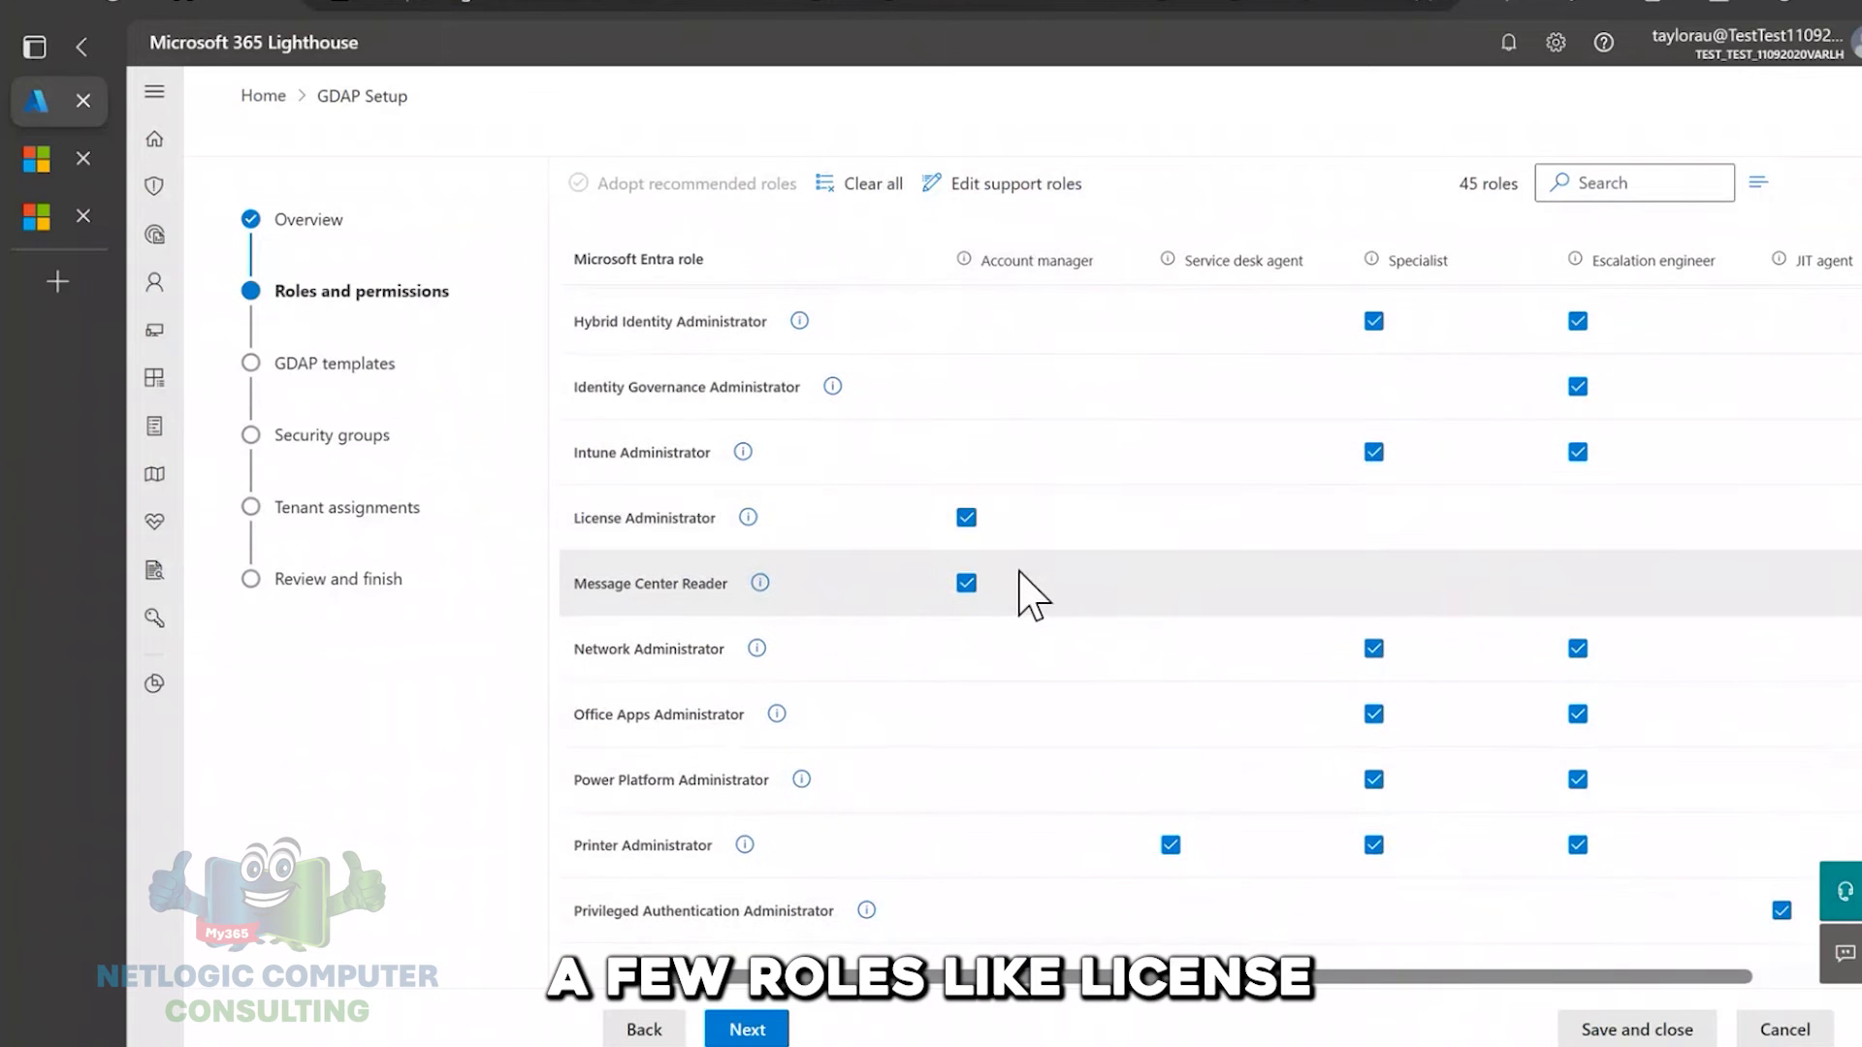
{"action": "scroll", "coordinate": [1023, 577], "scroll_direction": "down", "scroll_amount": 1}
{"action": "scroll", "coordinate": [1029, 593], "scroll_direction": "down", "scroll_amount": 1}
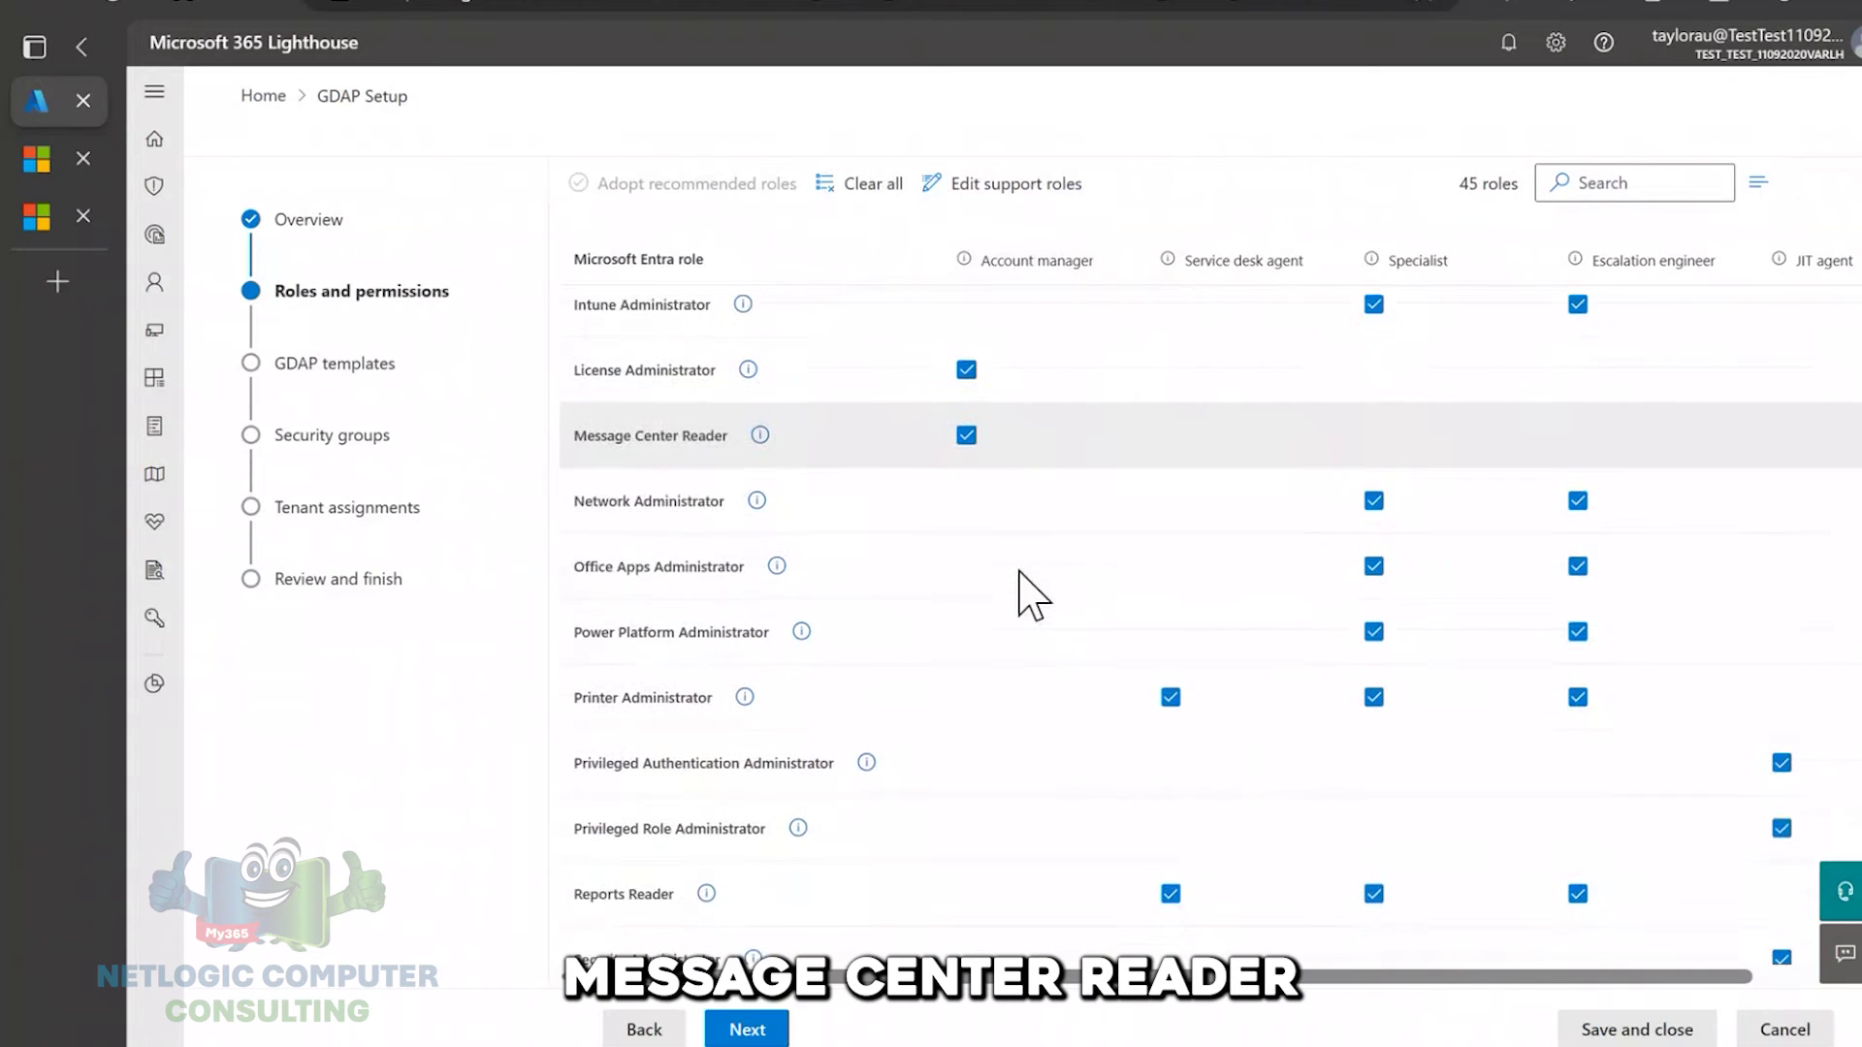
{"action": "scroll", "coordinate": [1020, 574], "scroll_direction": "down", "scroll_amount": 6}
{"action": "scroll", "coordinate": [1020, 574], "scroll_direction": "up", "scroll_amount": 16}
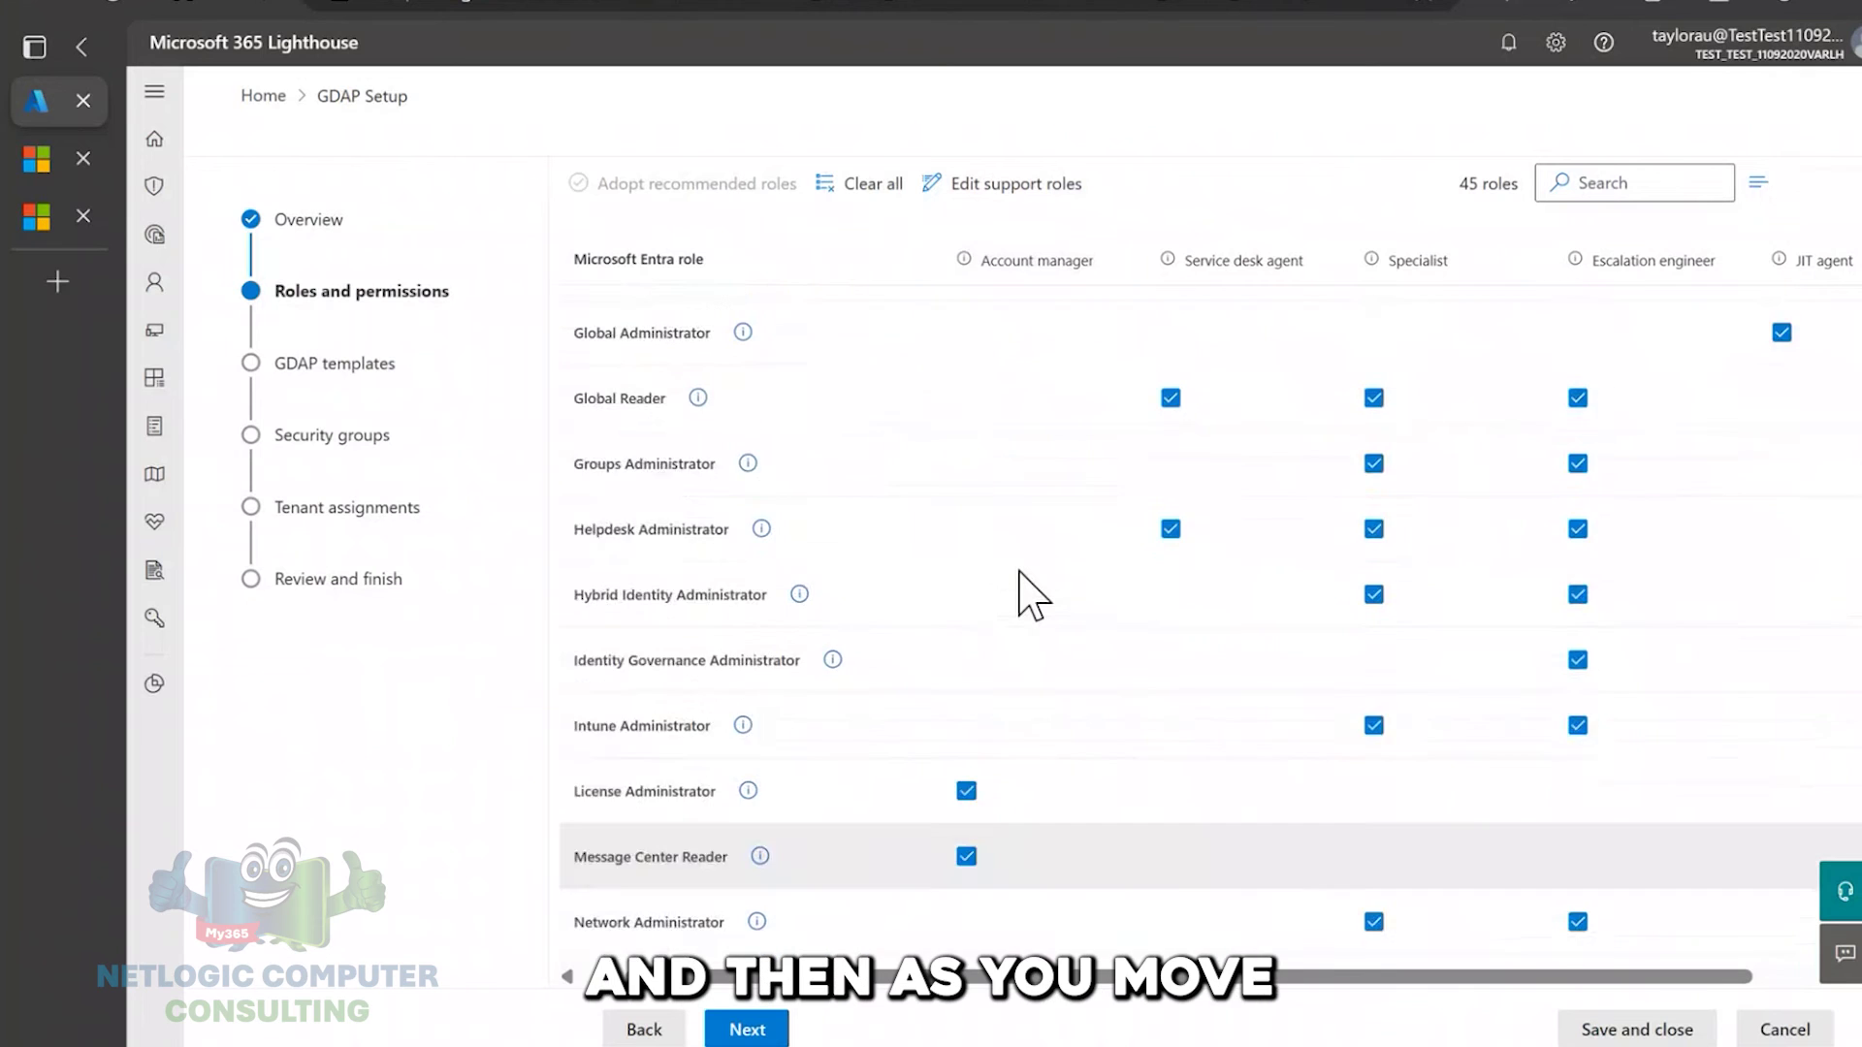
{"action": "scroll", "coordinate": [1558, 382], "scroll_direction": "up", "scroll_amount": 6}
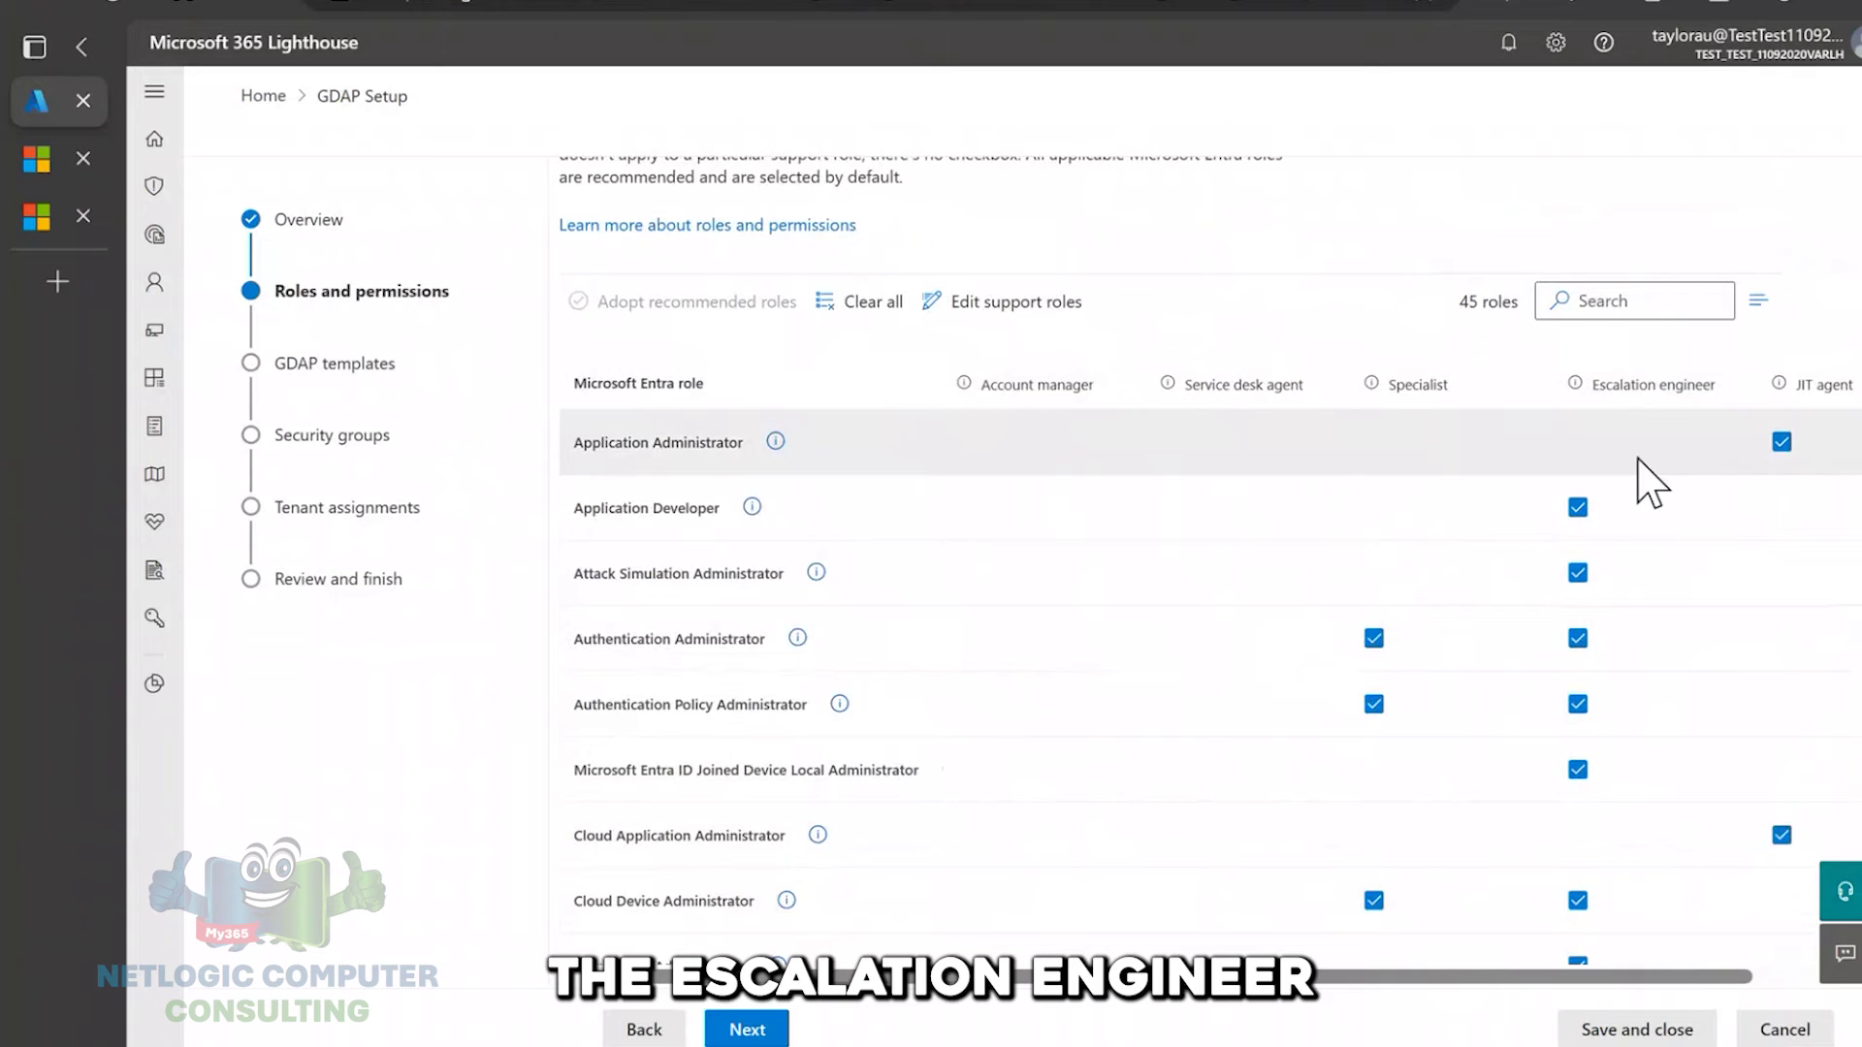
{"action": "scroll", "coordinate": [1648, 523], "scroll_direction": "down", "scroll_amount": 3}
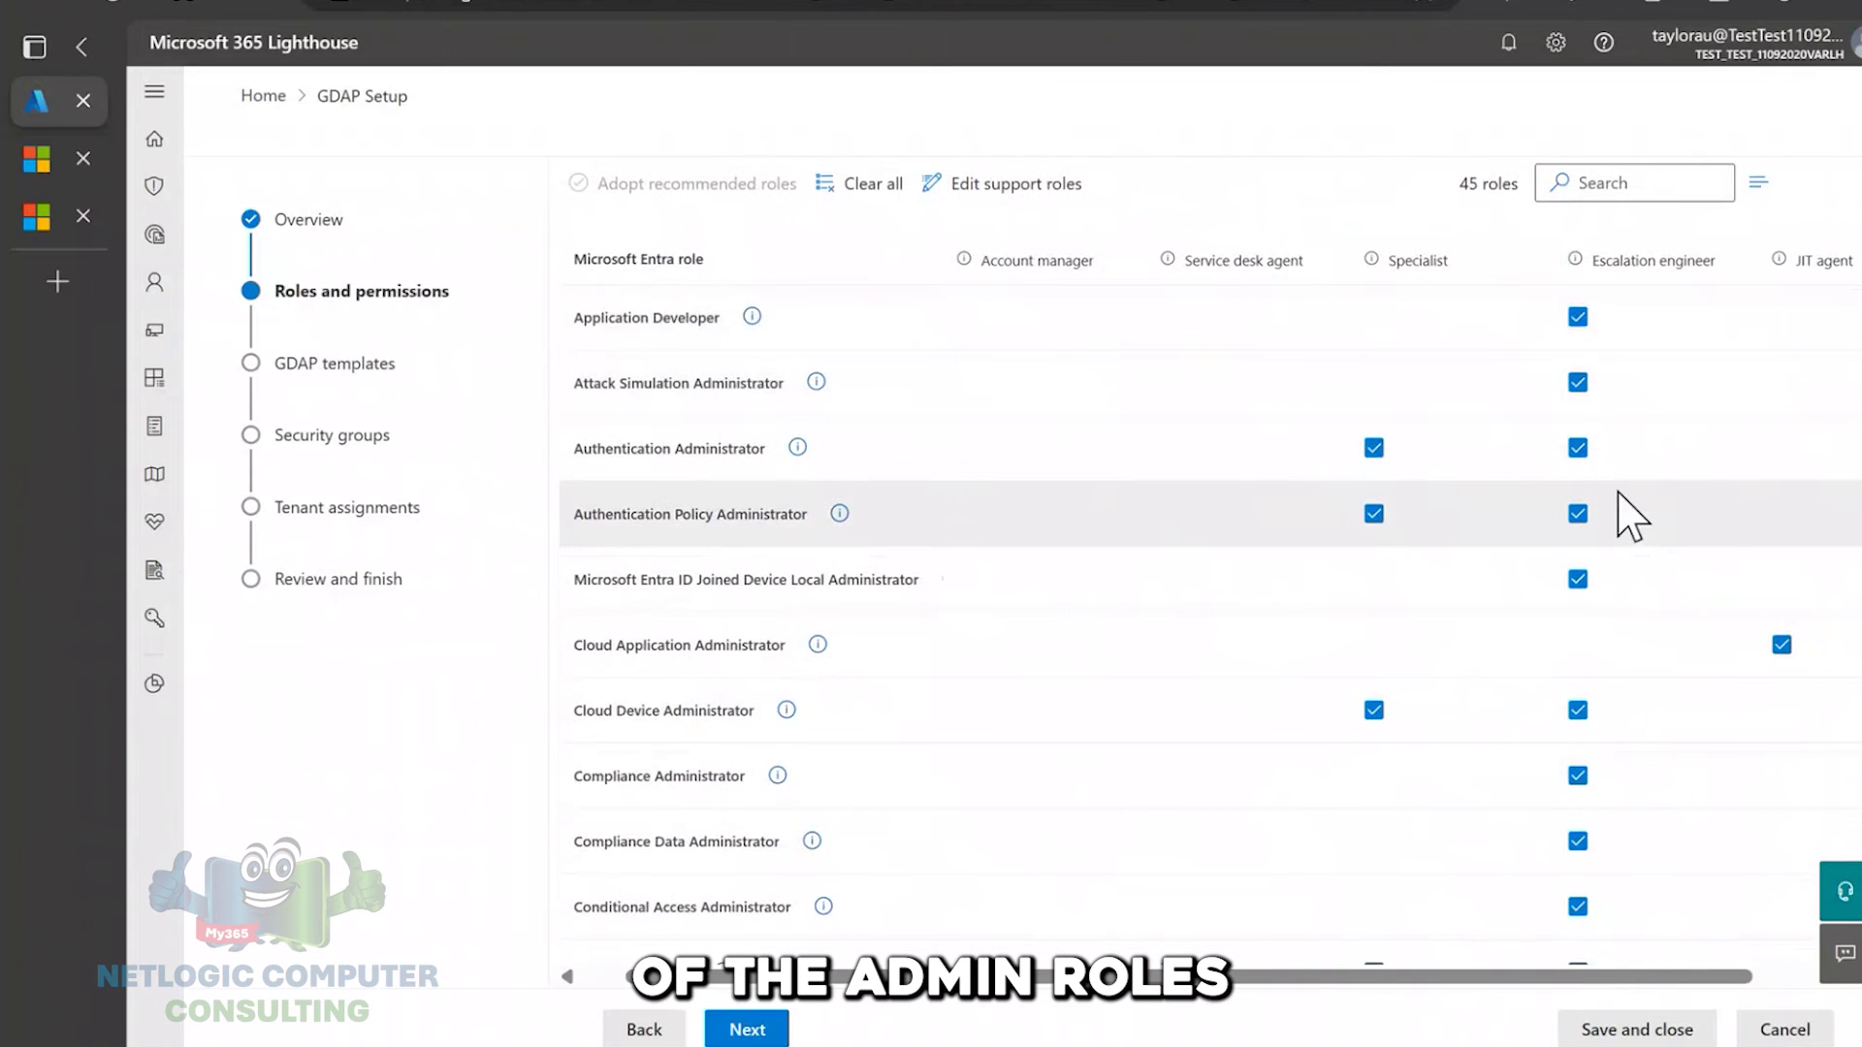
{"action": "scroll", "coordinate": [1621, 509], "scroll_direction": "down", "scroll_amount": 2}
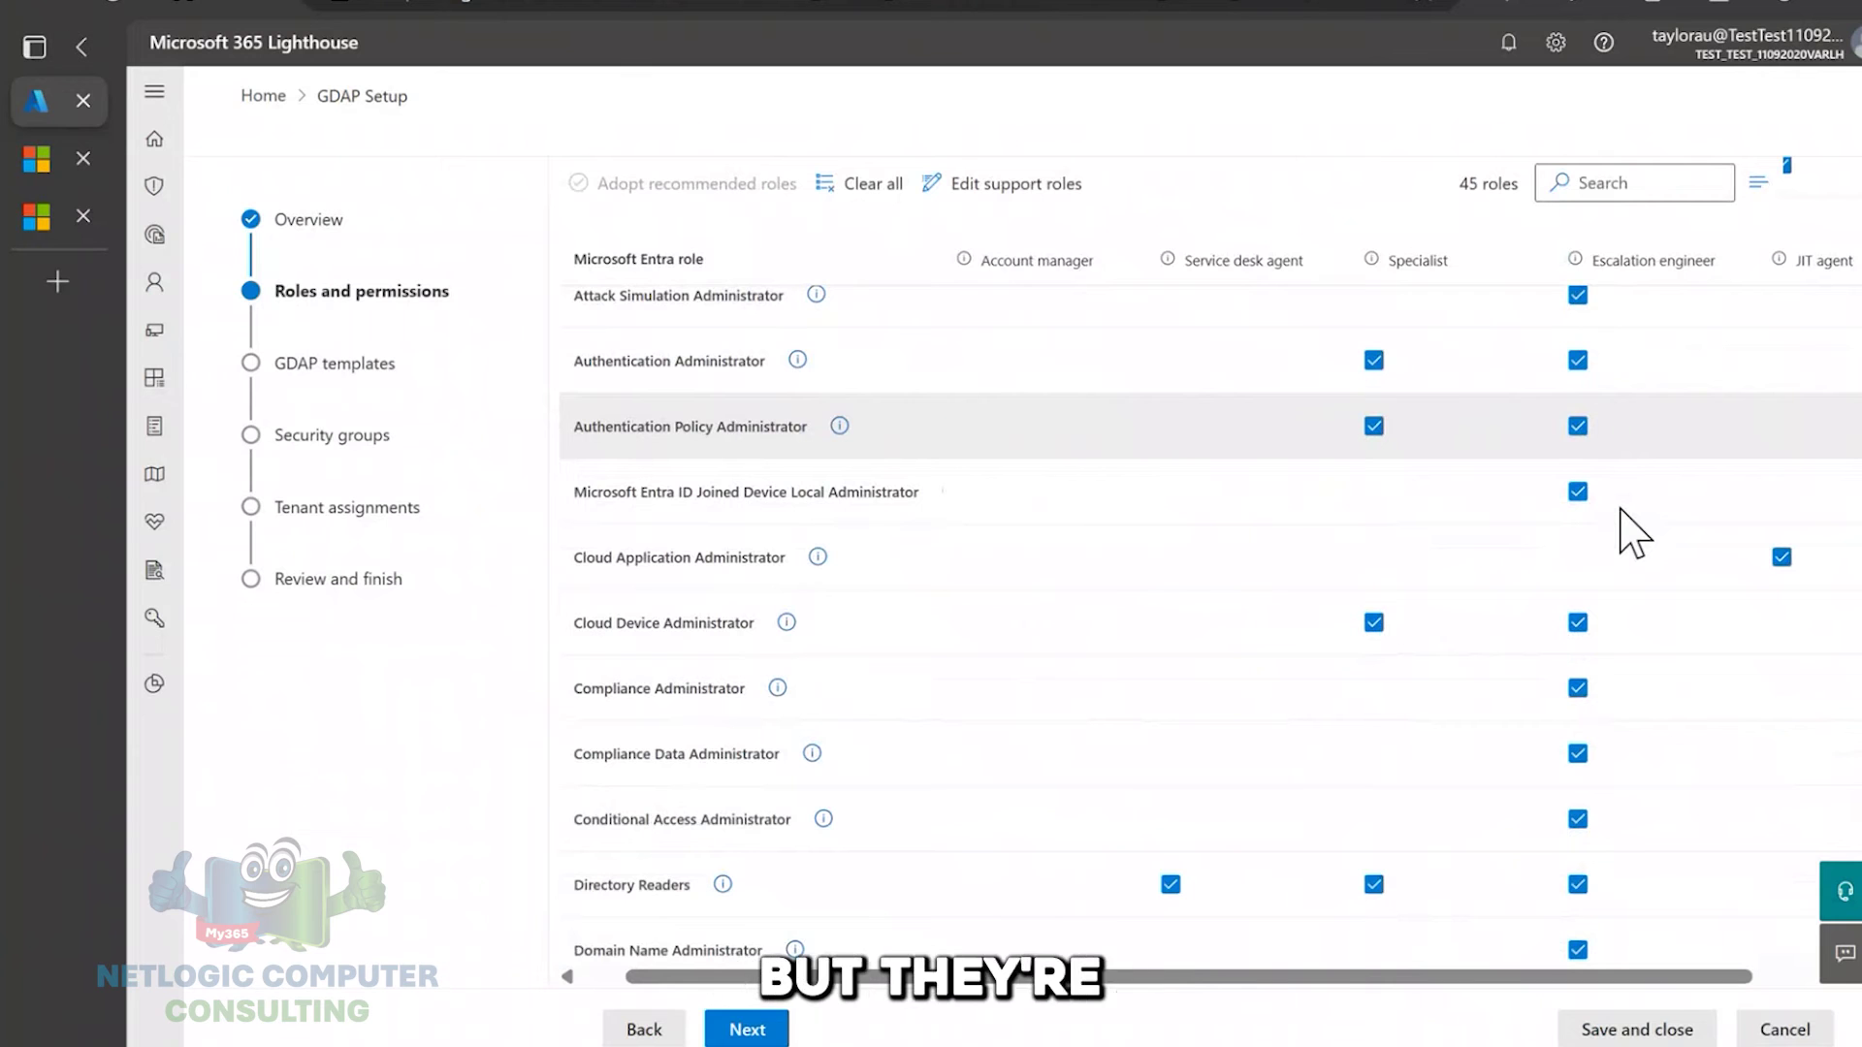
{"action": "scroll", "coordinate": [1634, 531], "scroll_direction": "down", "scroll_amount": 5}
{"action": "scroll", "coordinate": [1634, 531], "scroll_direction": "down", "scroll_amount": 15}
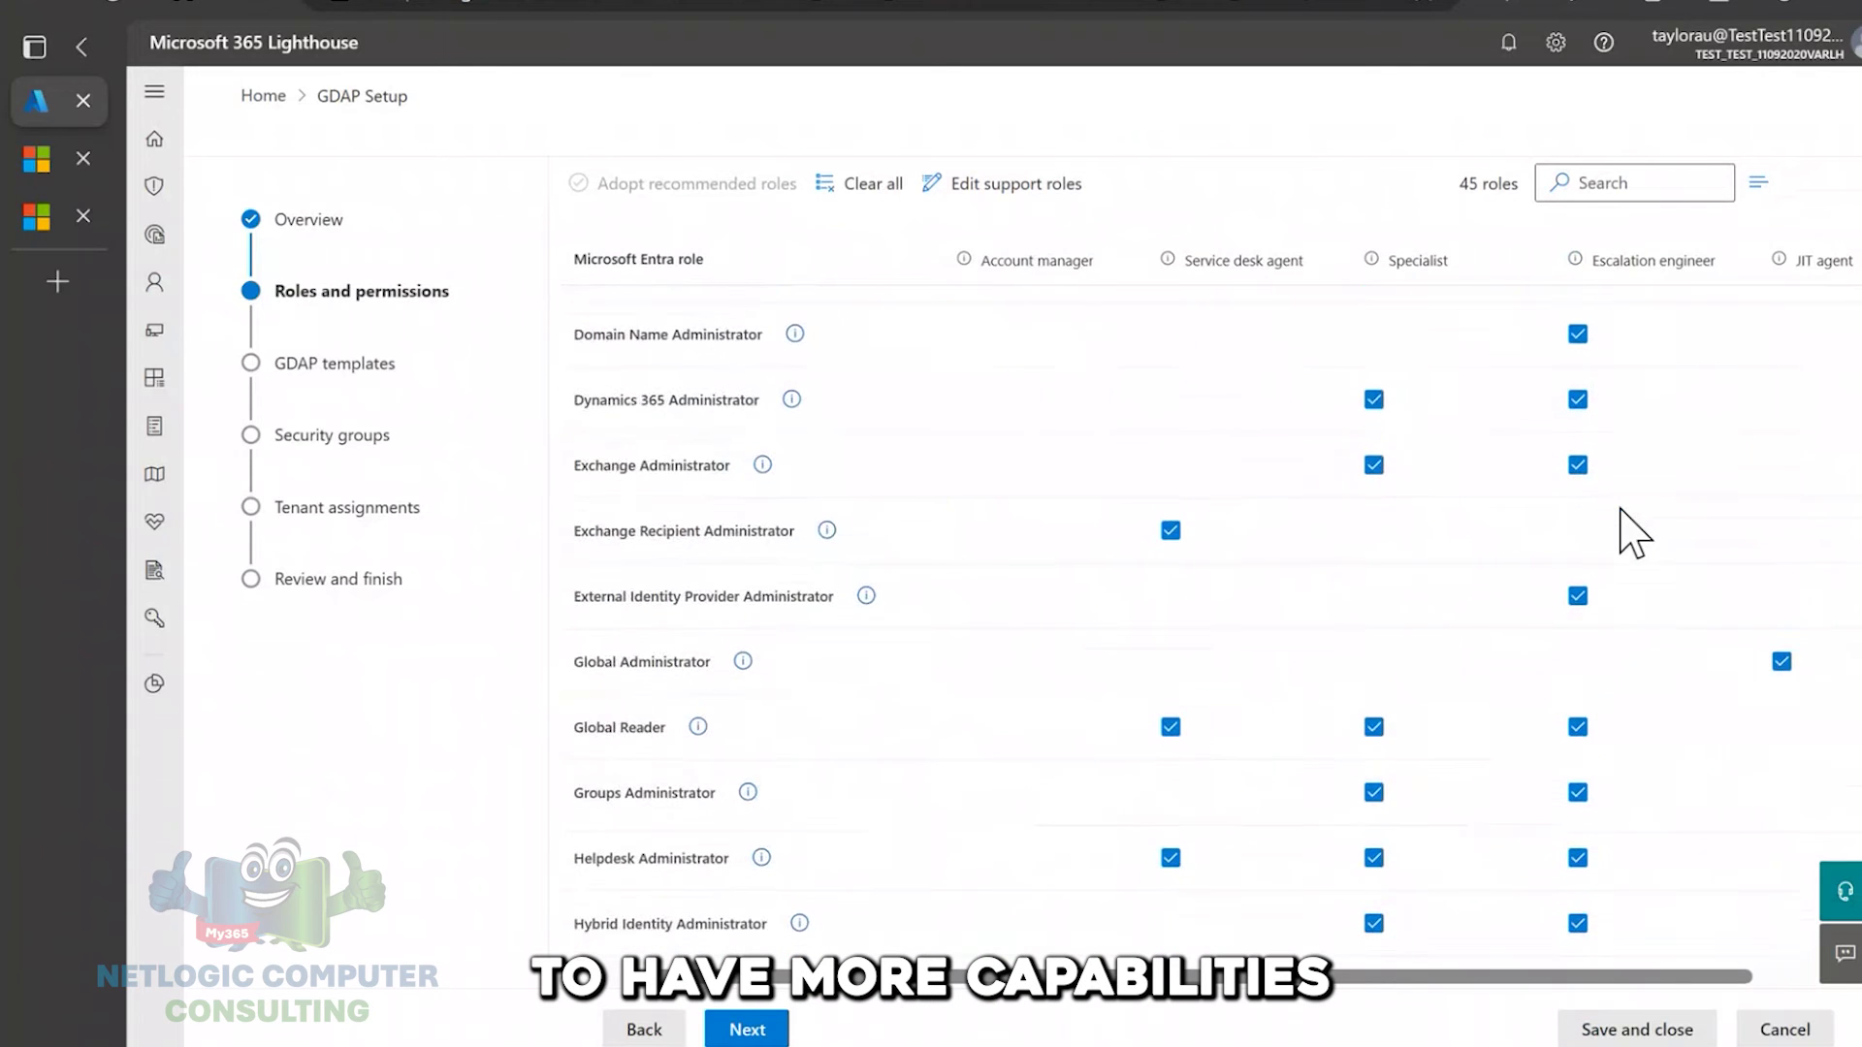
{"action": "scroll", "coordinate": [1634, 531], "scroll_direction": "down", "scroll_amount": 5}
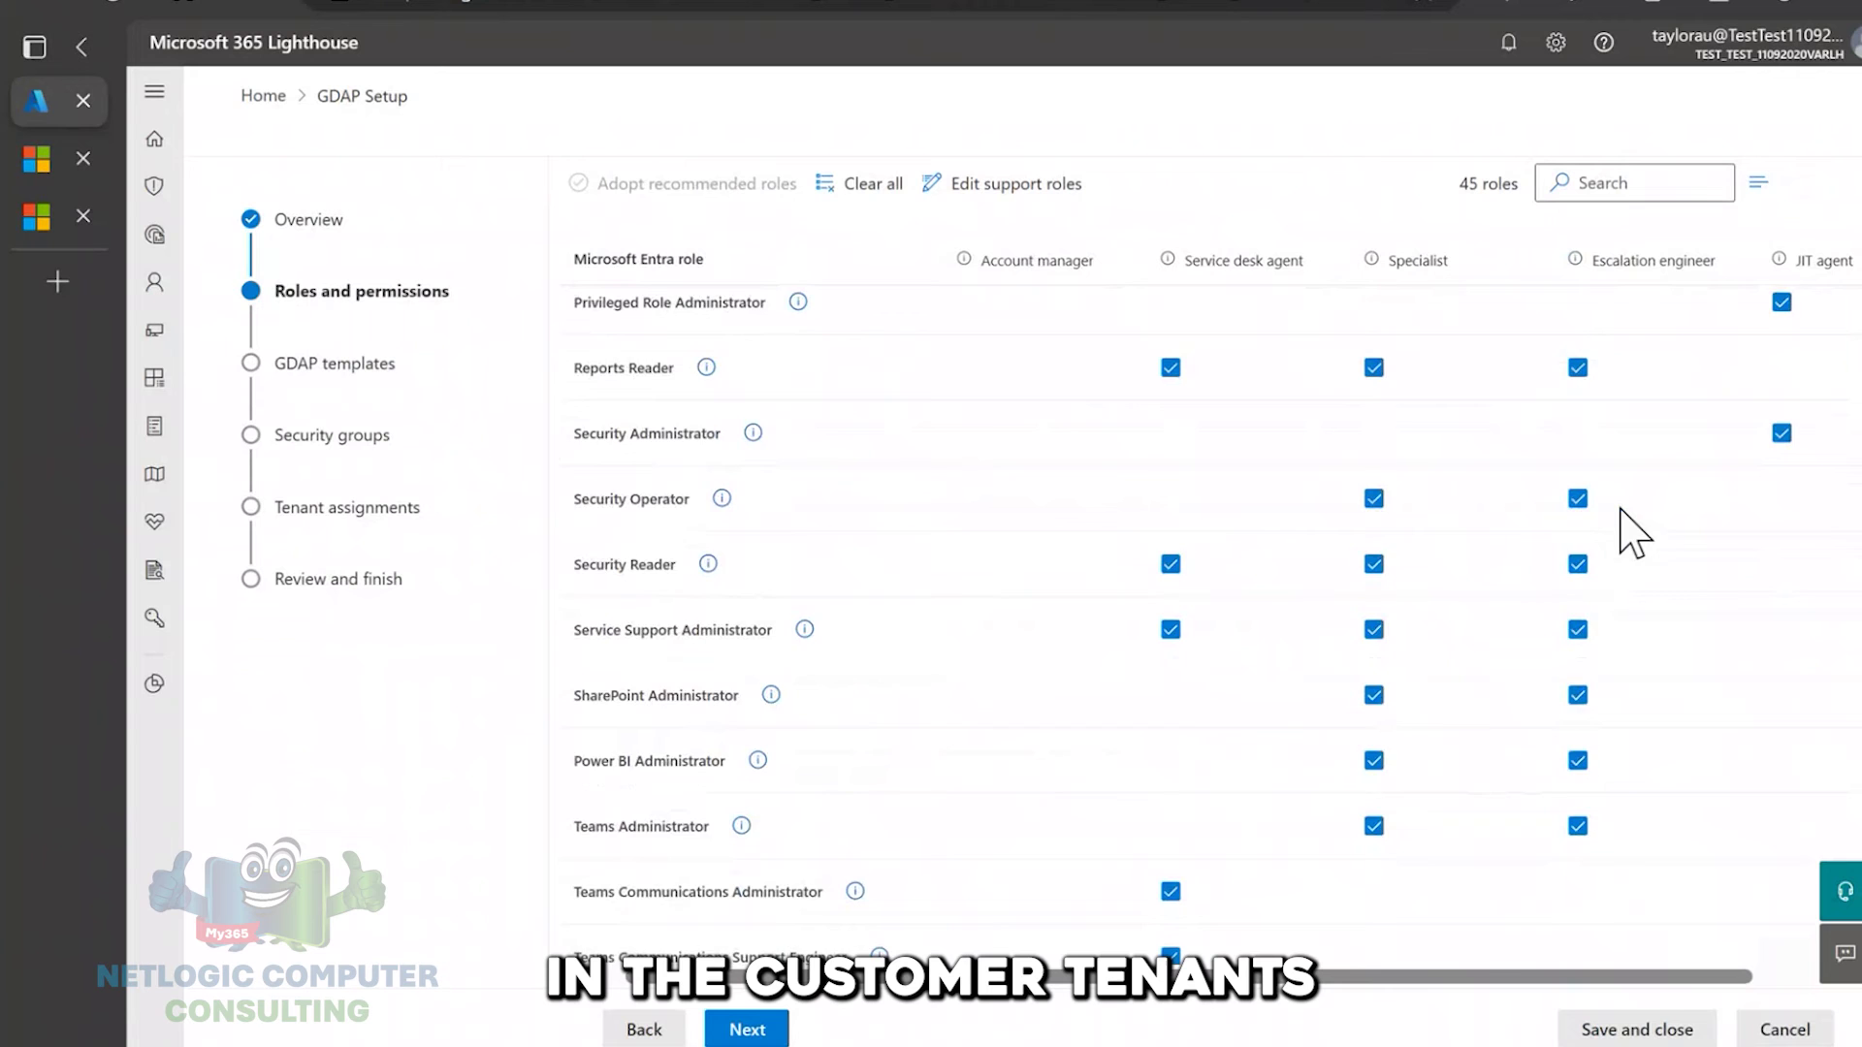
{"action": "scroll", "coordinate": [1634, 531], "scroll_direction": "up", "scroll_amount": 20}
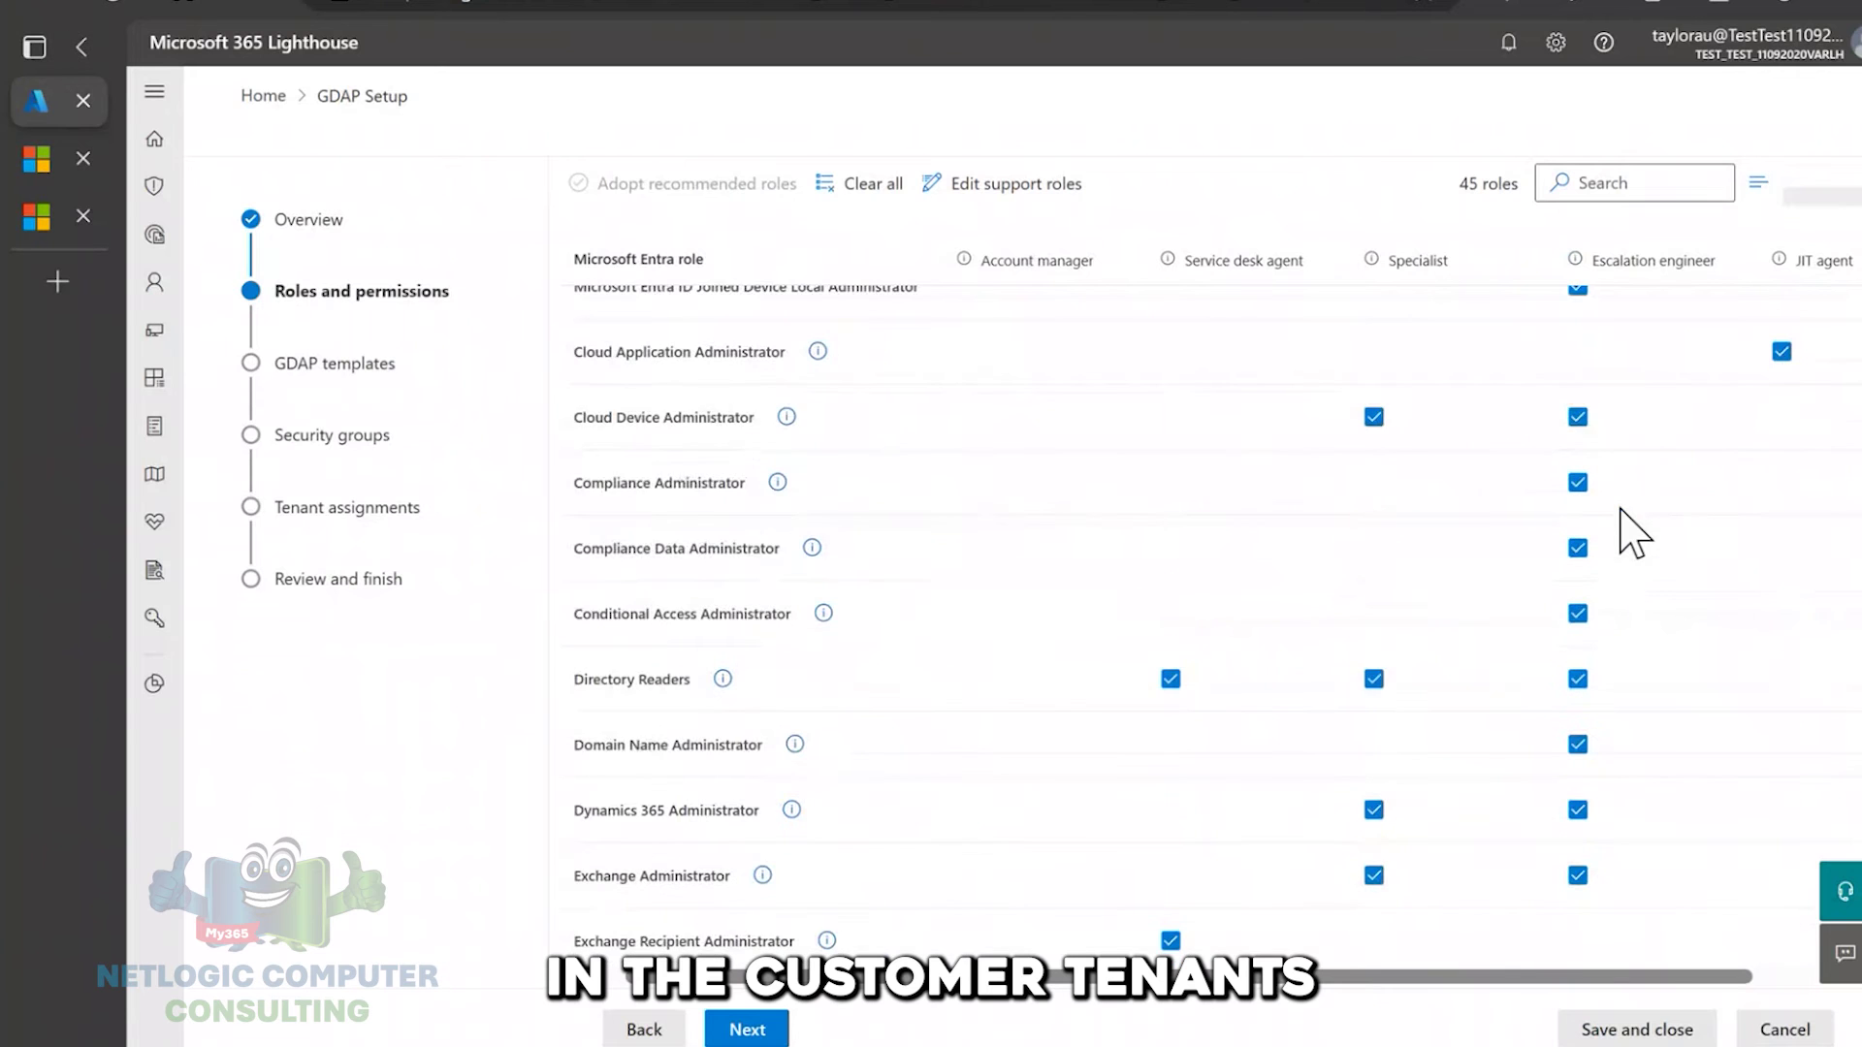
{"action": "scroll", "coordinate": [1634, 531], "scroll_direction": "down", "scroll_amount": 2}
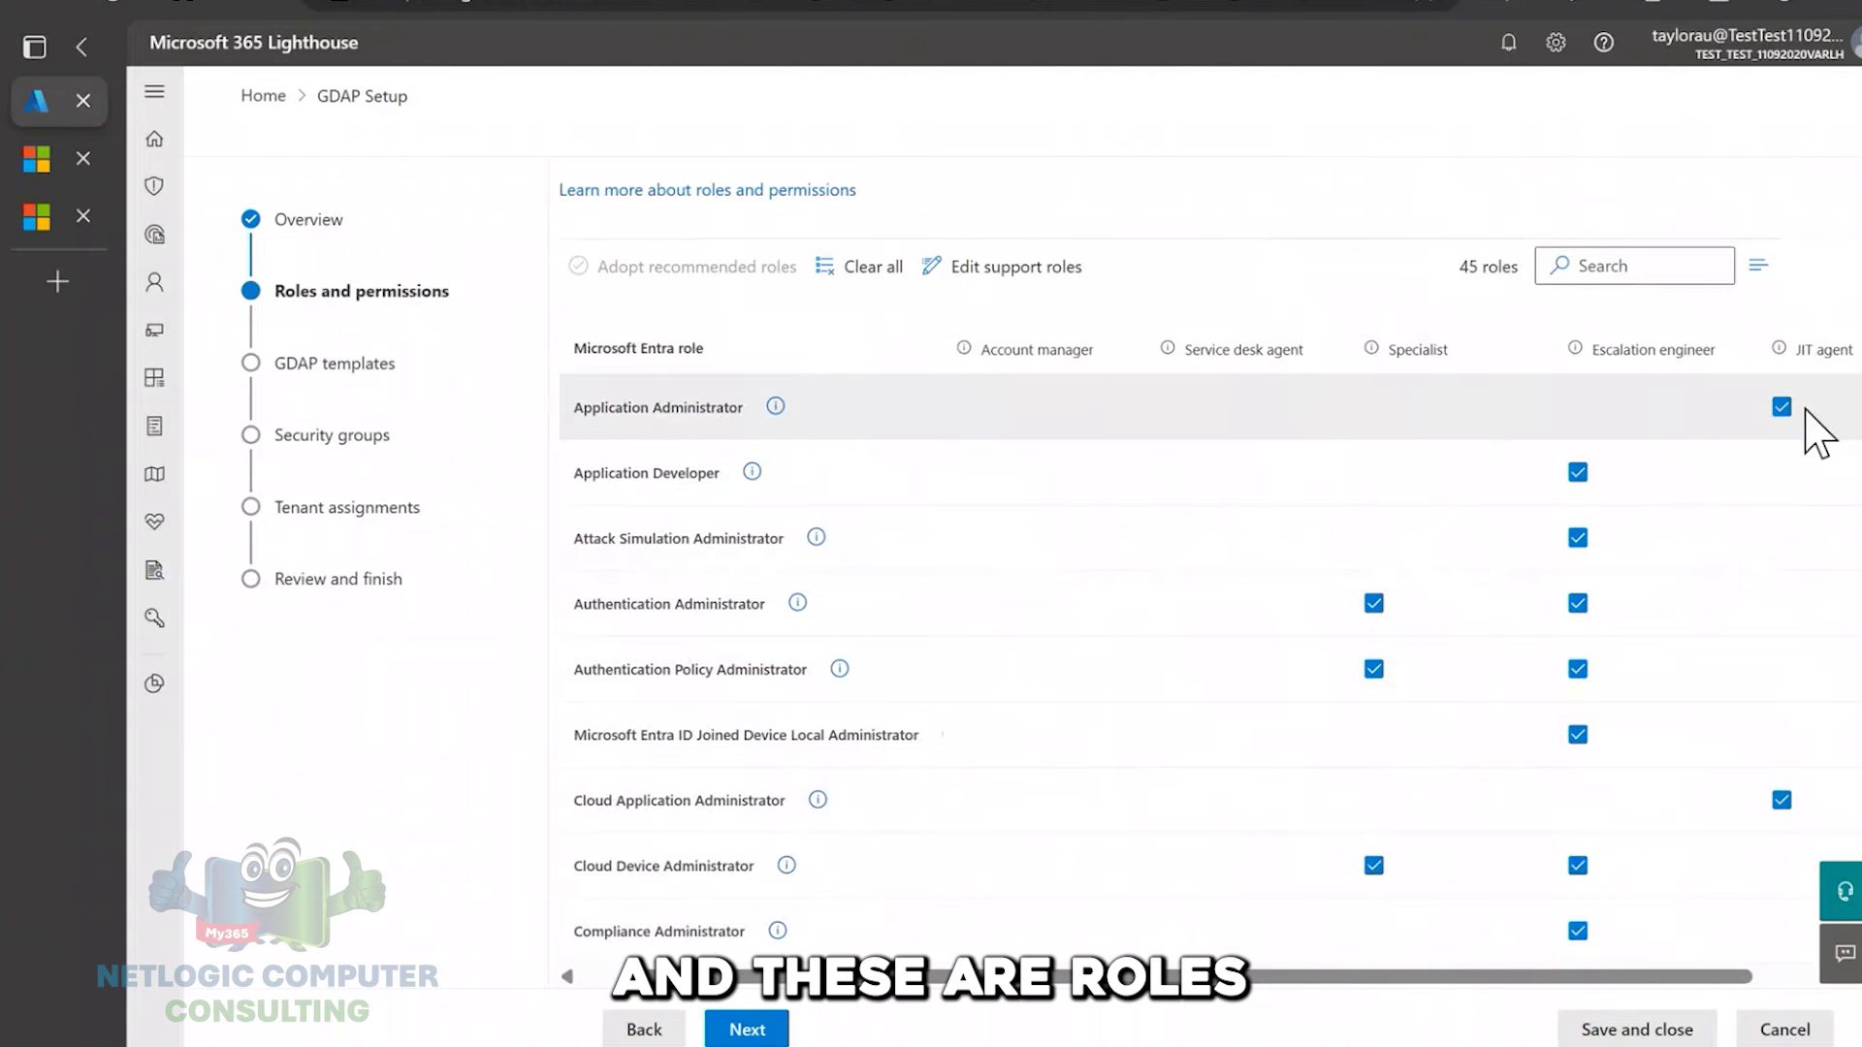
{"action": "mouse_move", "coordinate": [1815, 378]}
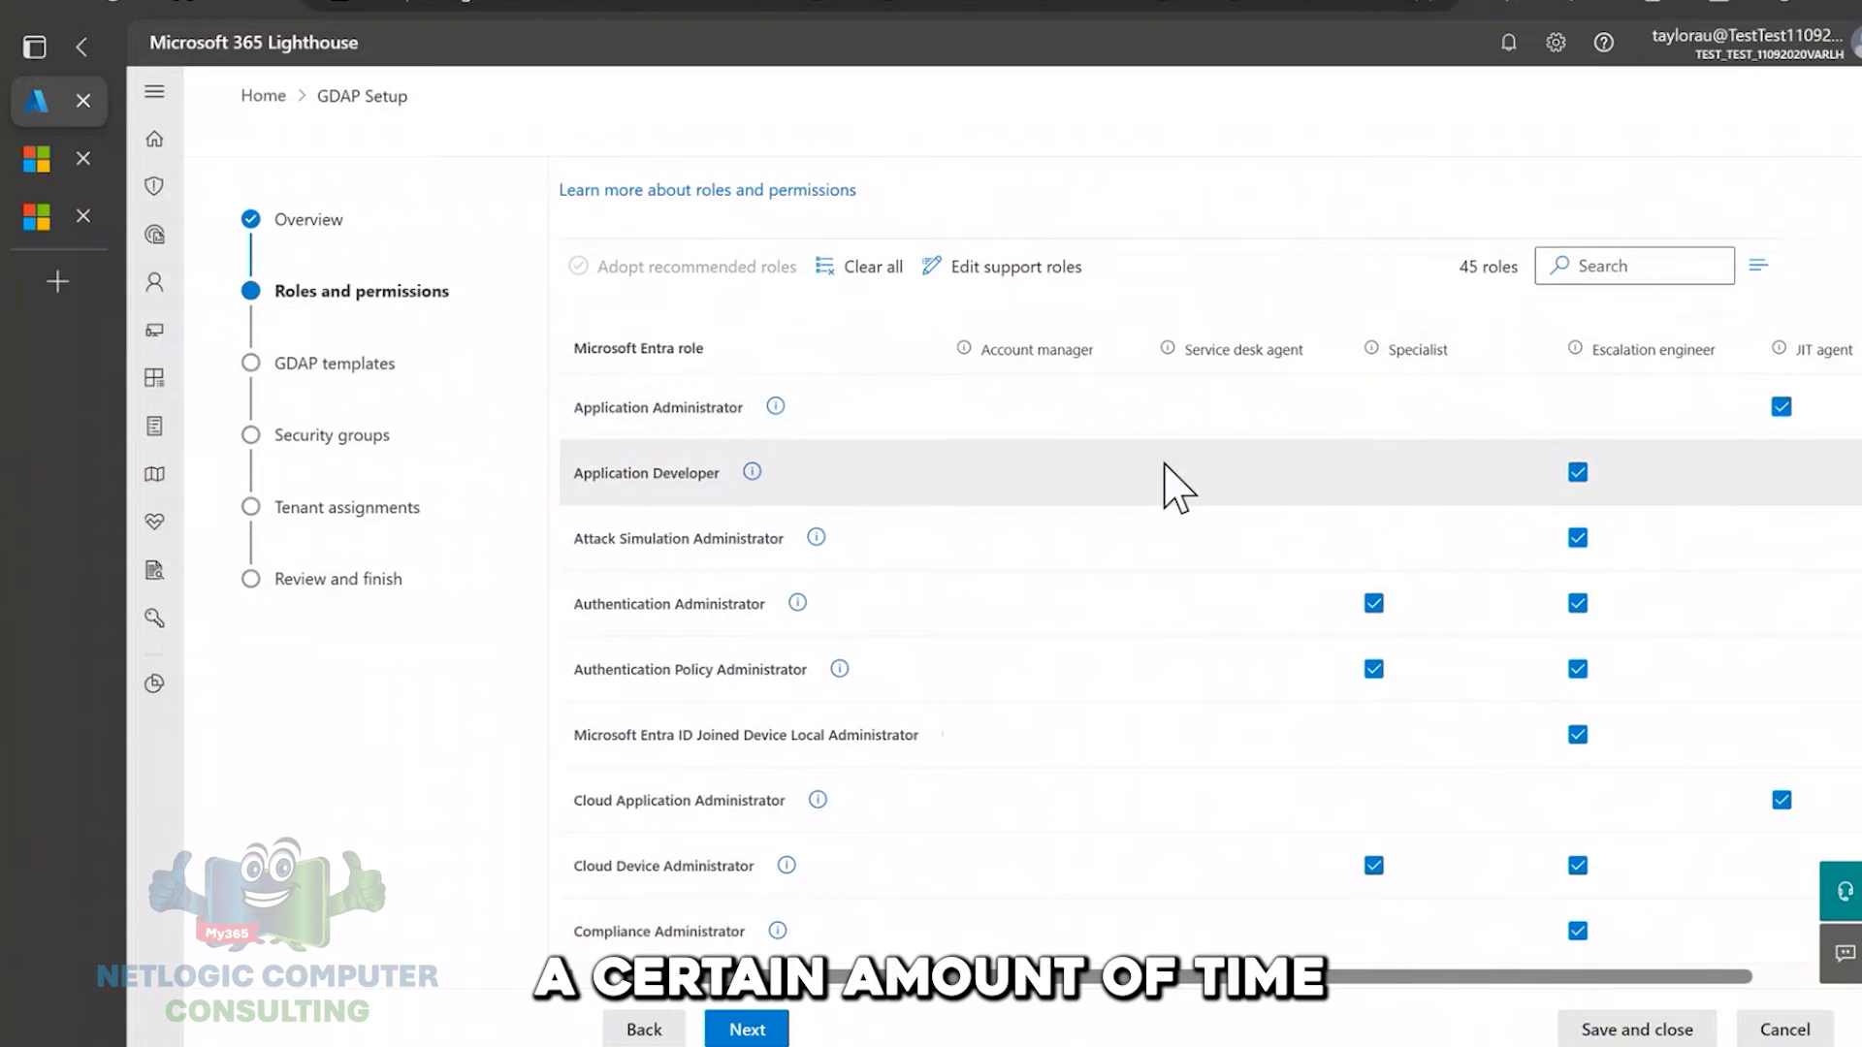
{"action": "scroll", "coordinate": [1163, 486], "scroll_direction": "left", "scroll_amount": 1}
{"action": "scroll", "coordinate": [1168, 488], "scroll_direction": "up", "scroll_amount": 2}
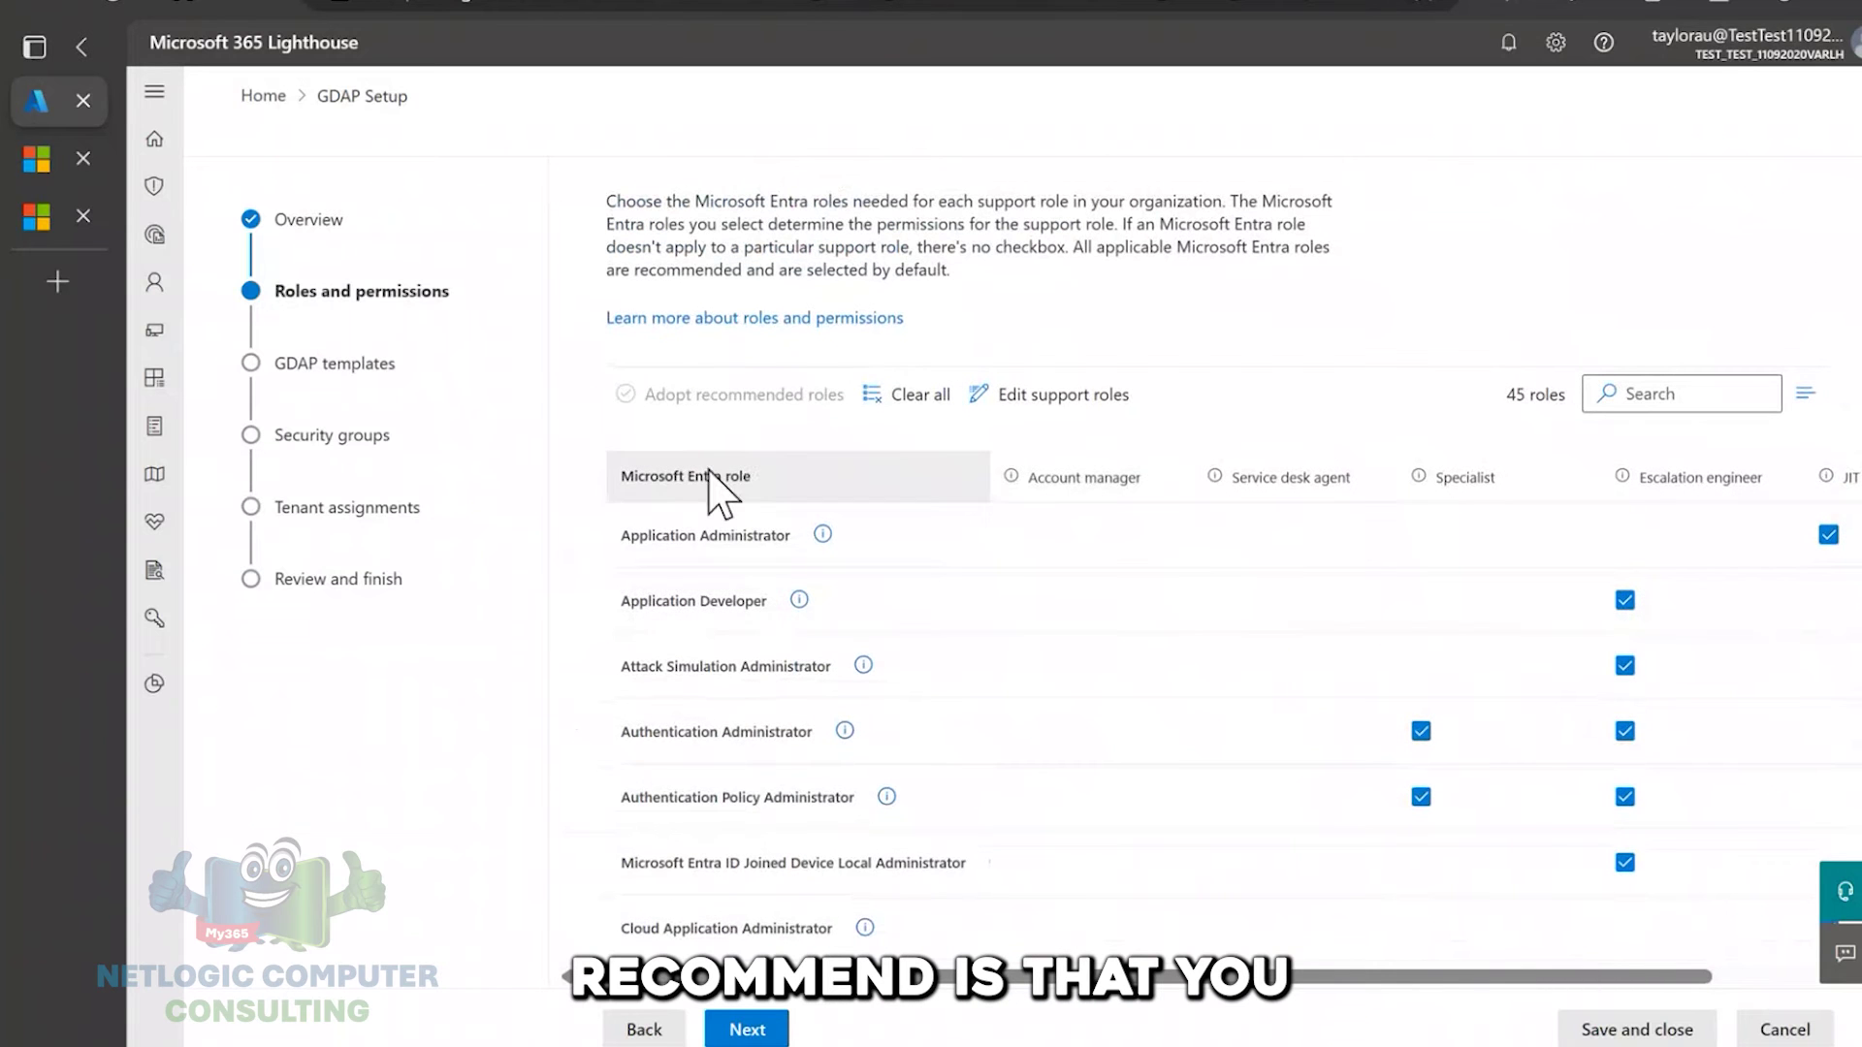
- Clear all Entra role assignments and adopt the recommended roles for every support role
{"action": "left_click", "coordinate": [906, 397]}
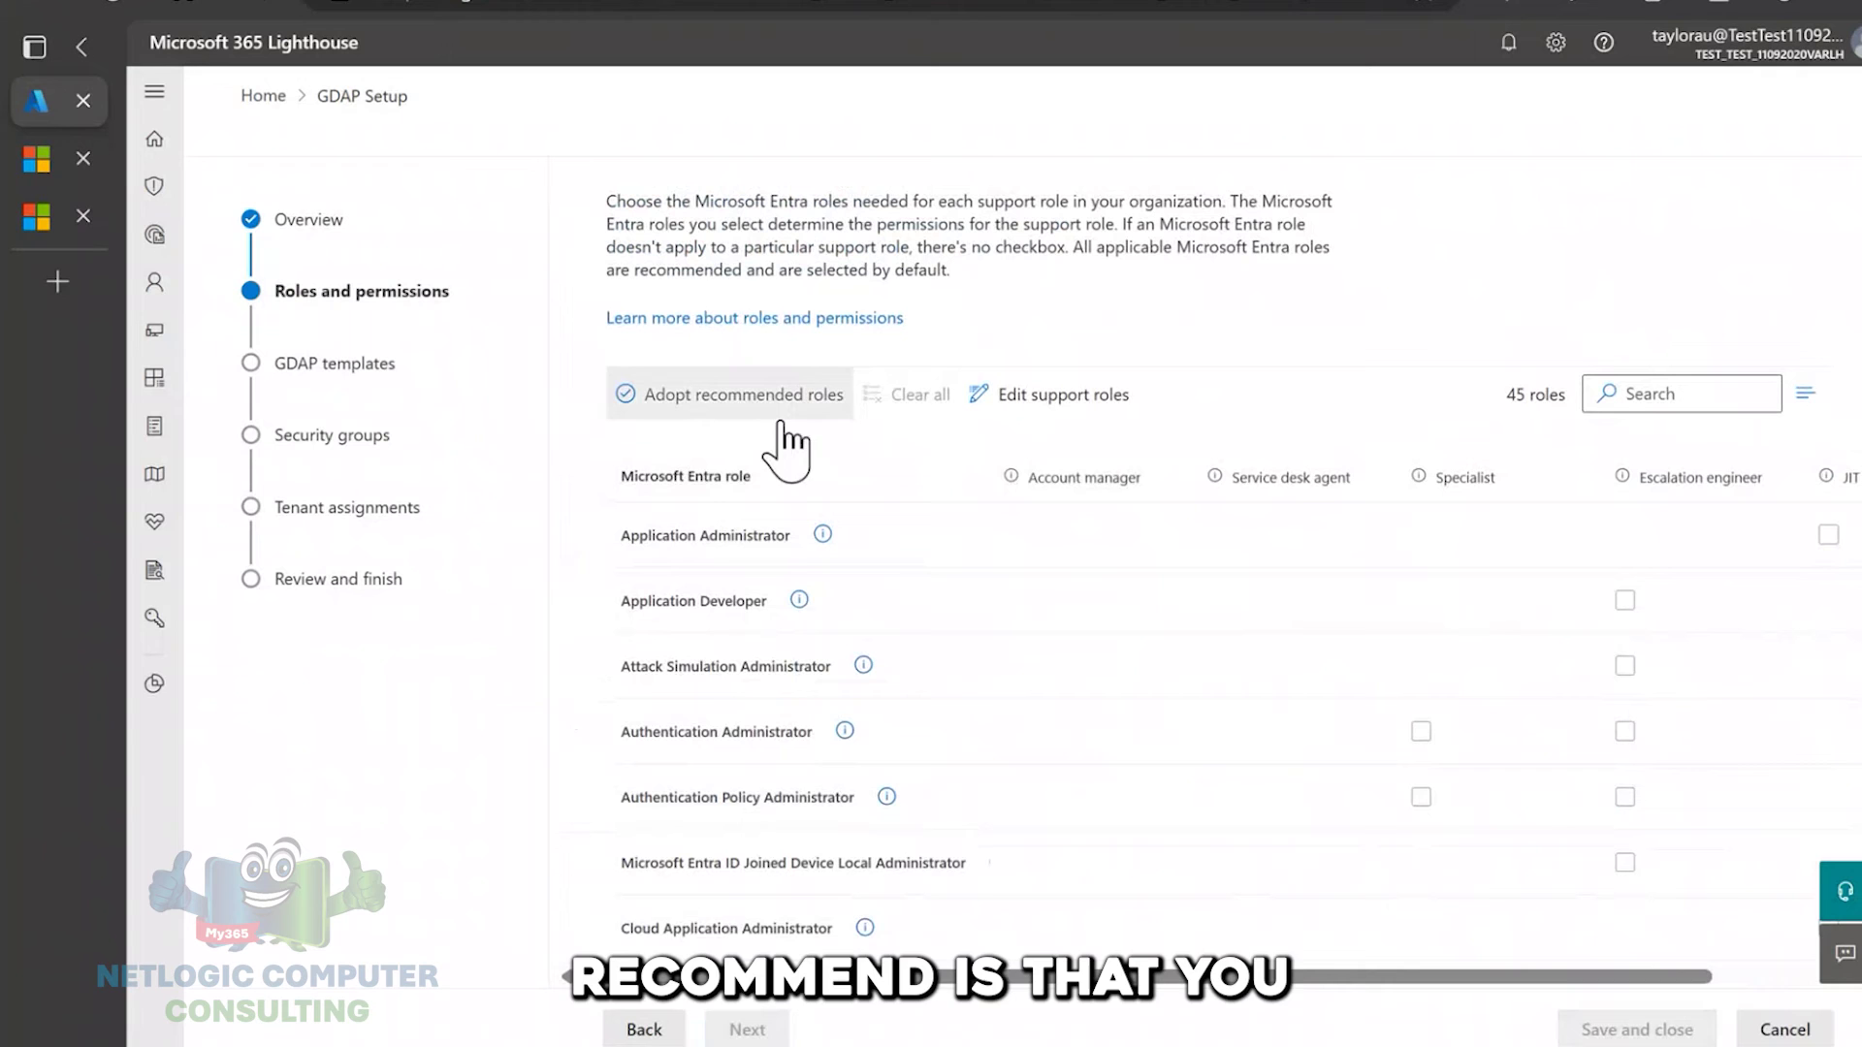
{"action": "left_click", "coordinate": [694, 415]}
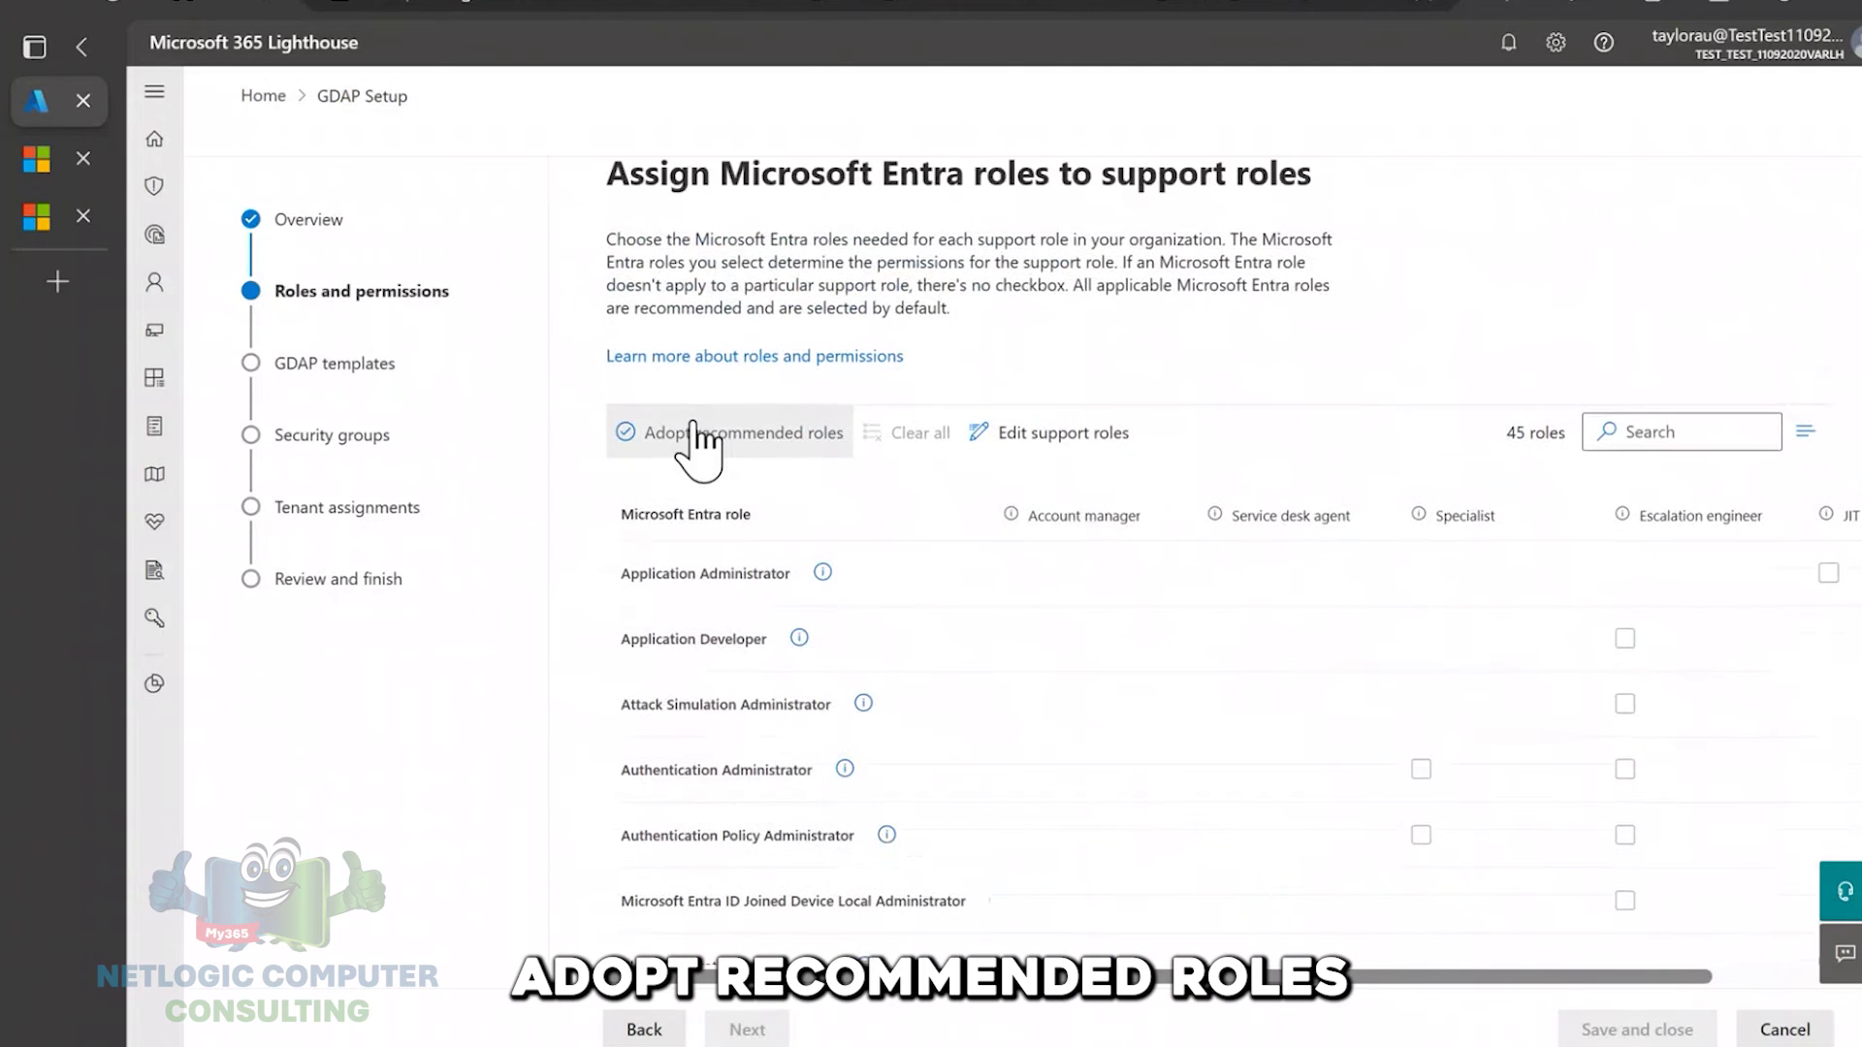
{"action": "scroll", "coordinate": [1068, 607], "scroll_direction": "right", "scroll_amount": 1}
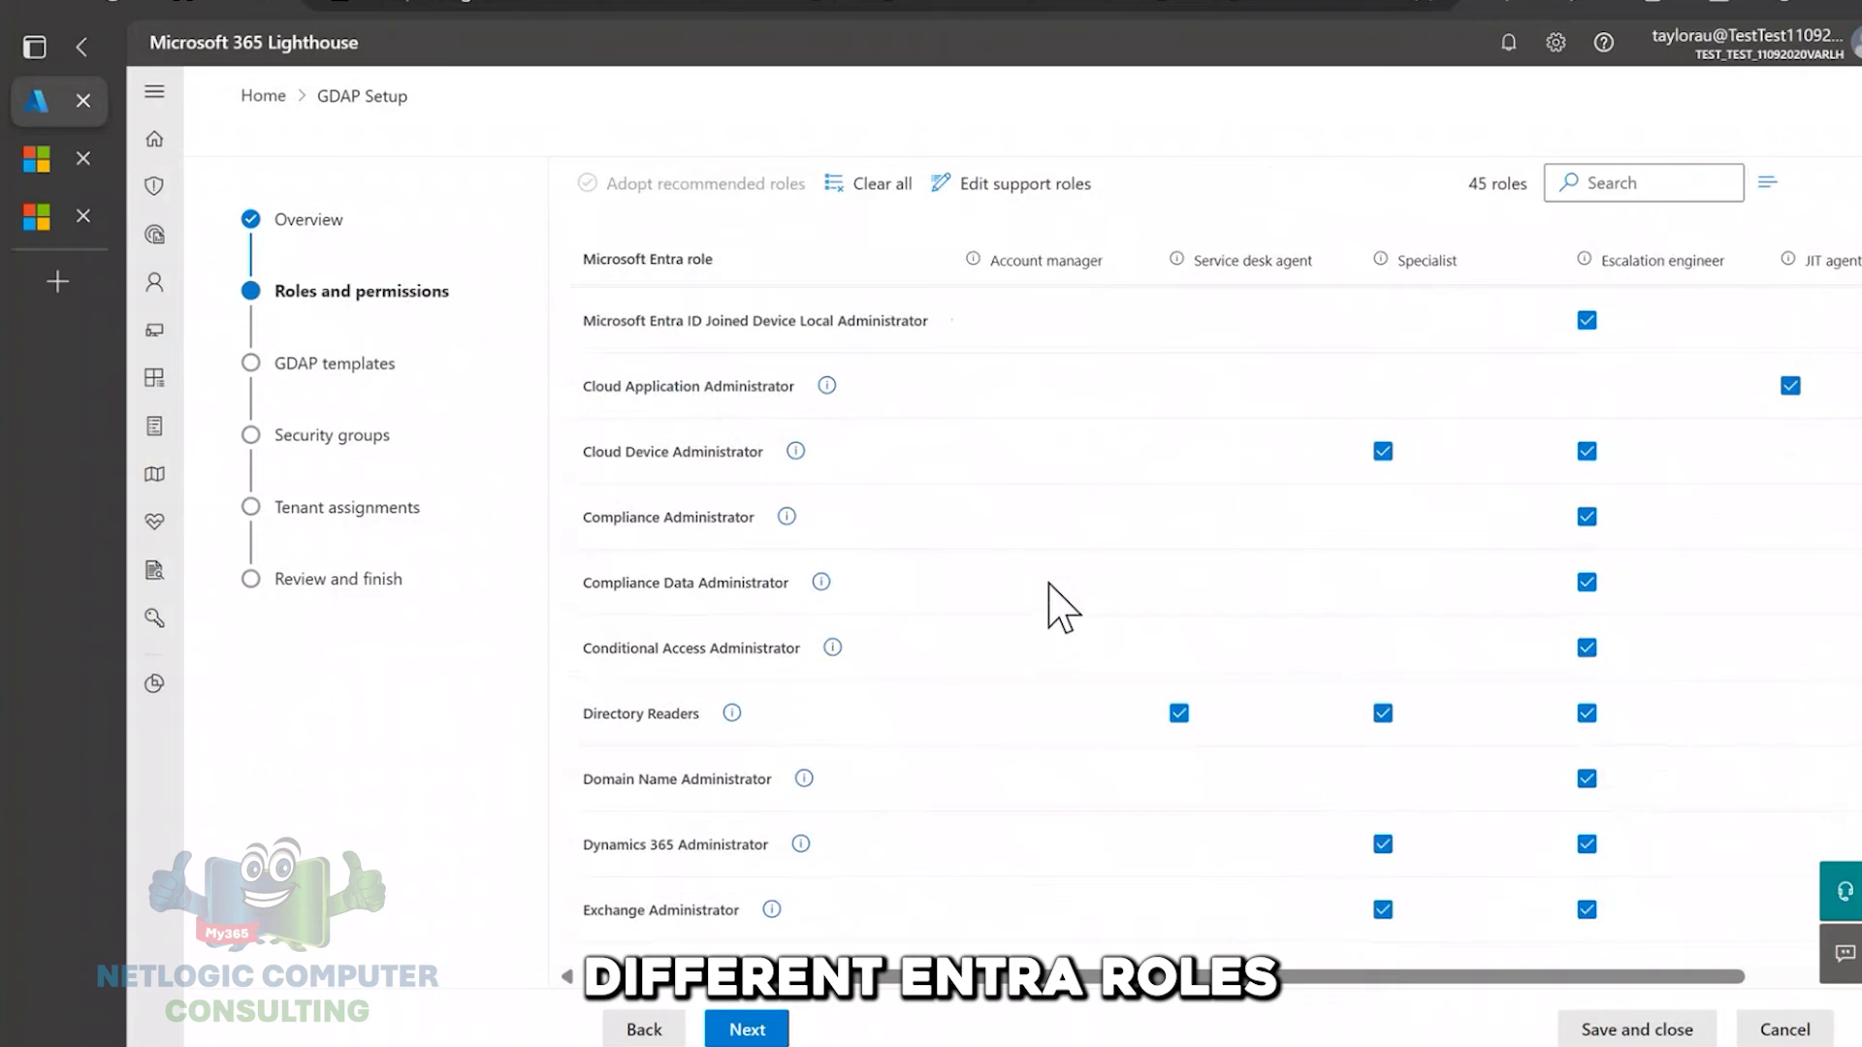
{"action": "scroll", "coordinate": [1063, 607], "scroll_direction": "down", "scroll_amount": 2}
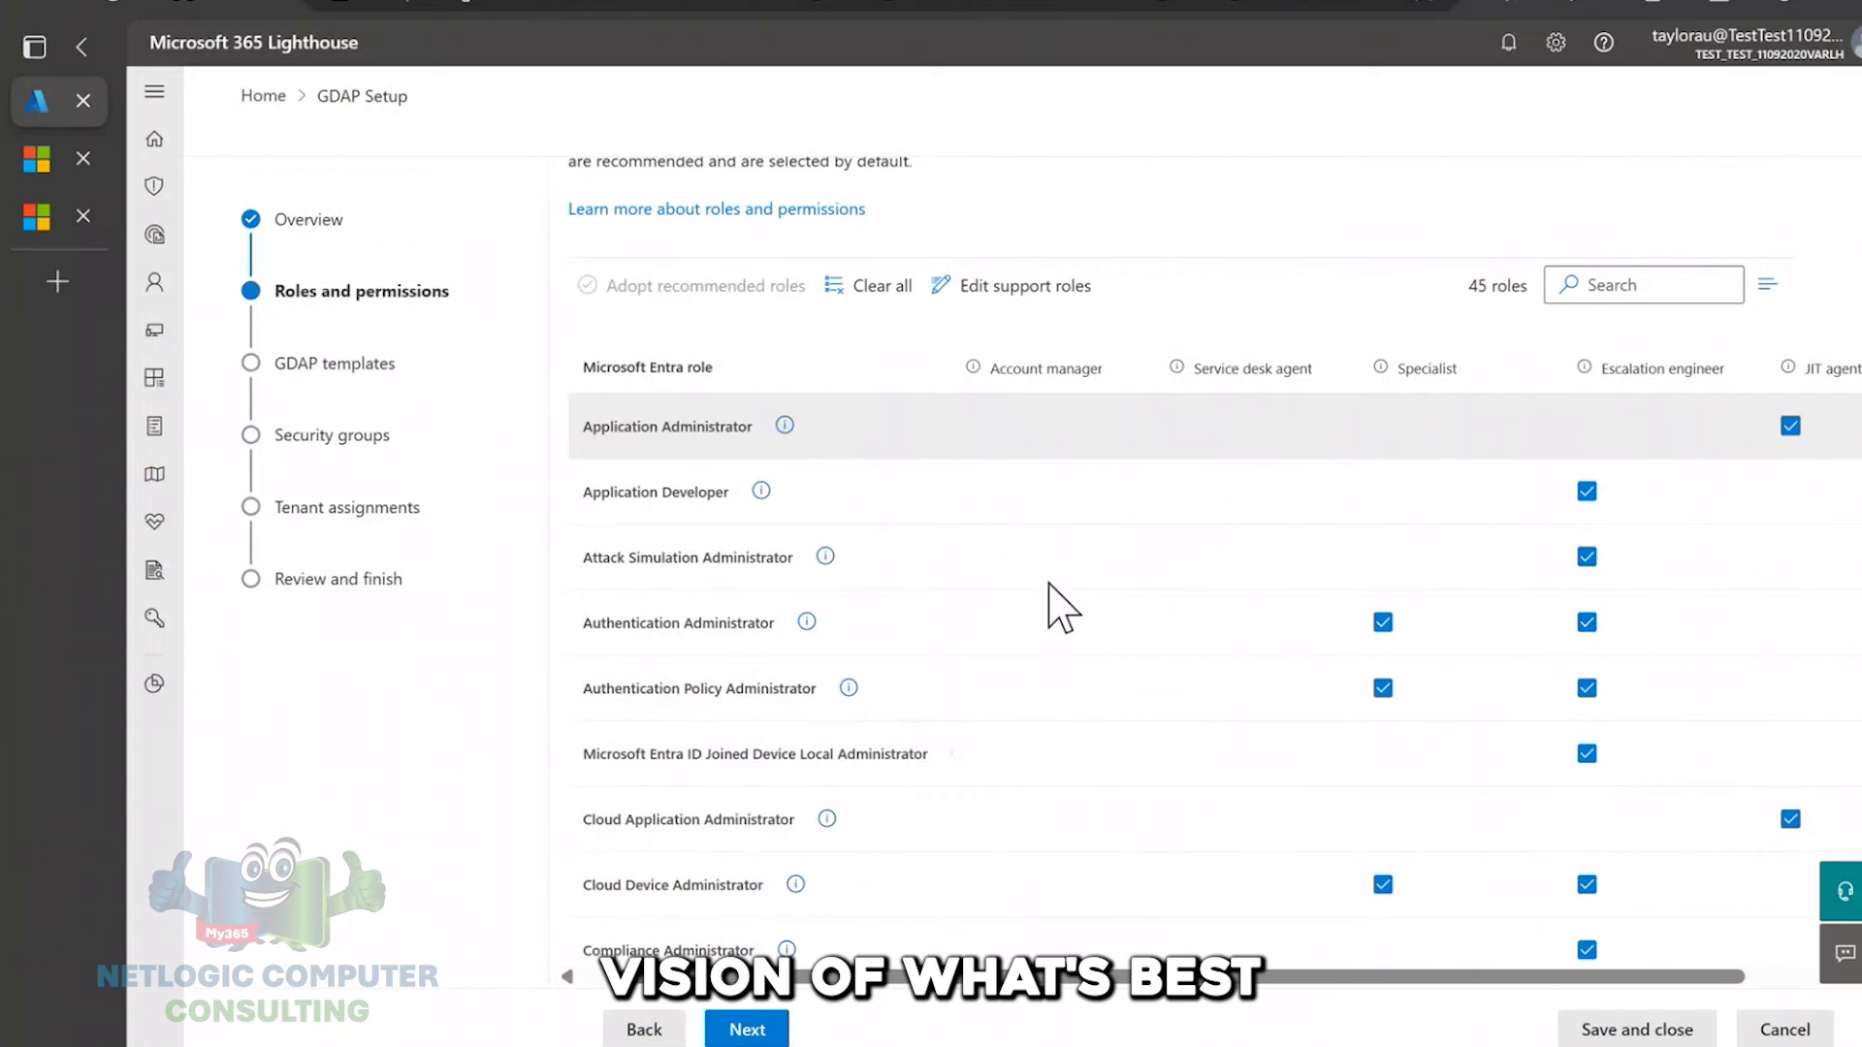
- Keep Authentication Administrator and Authentication Policy Administrator checked for the Specialist role
{"action": "left_click", "coordinate": [1383, 621]}
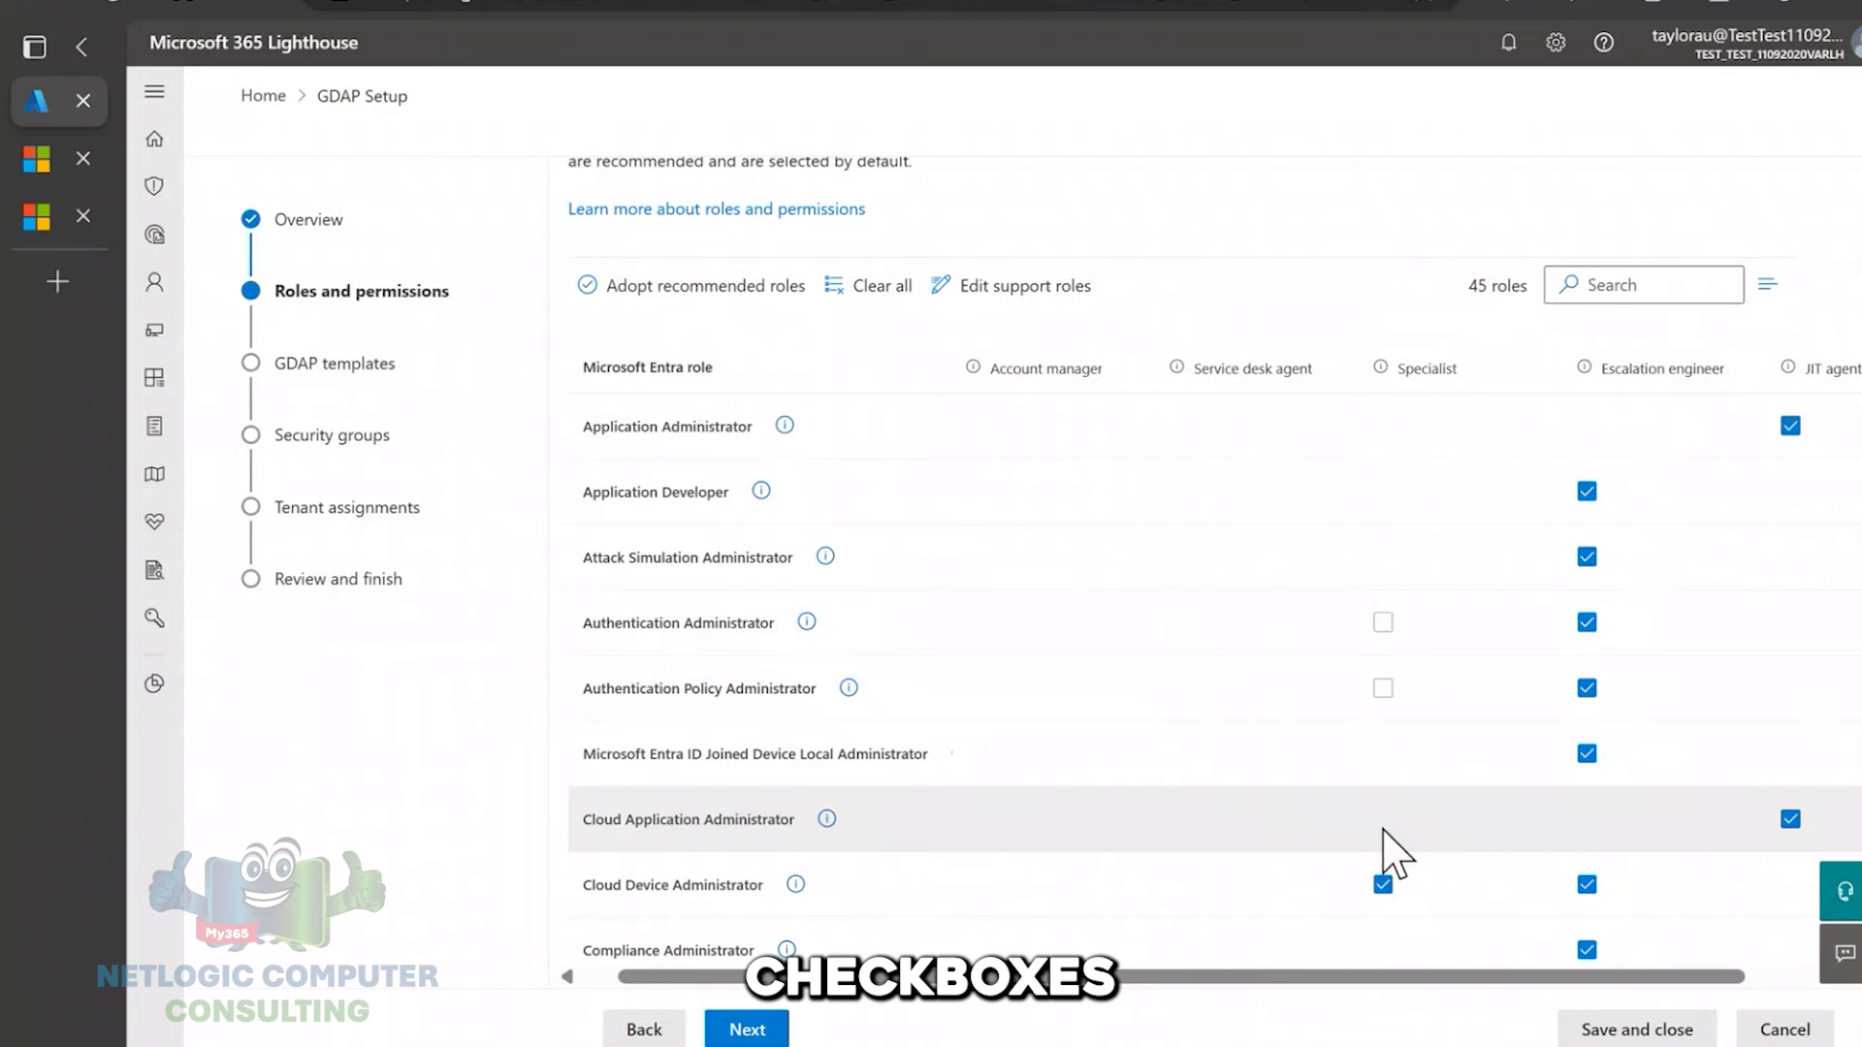
{"action": "left_click", "coordinate": [1383, 687]}
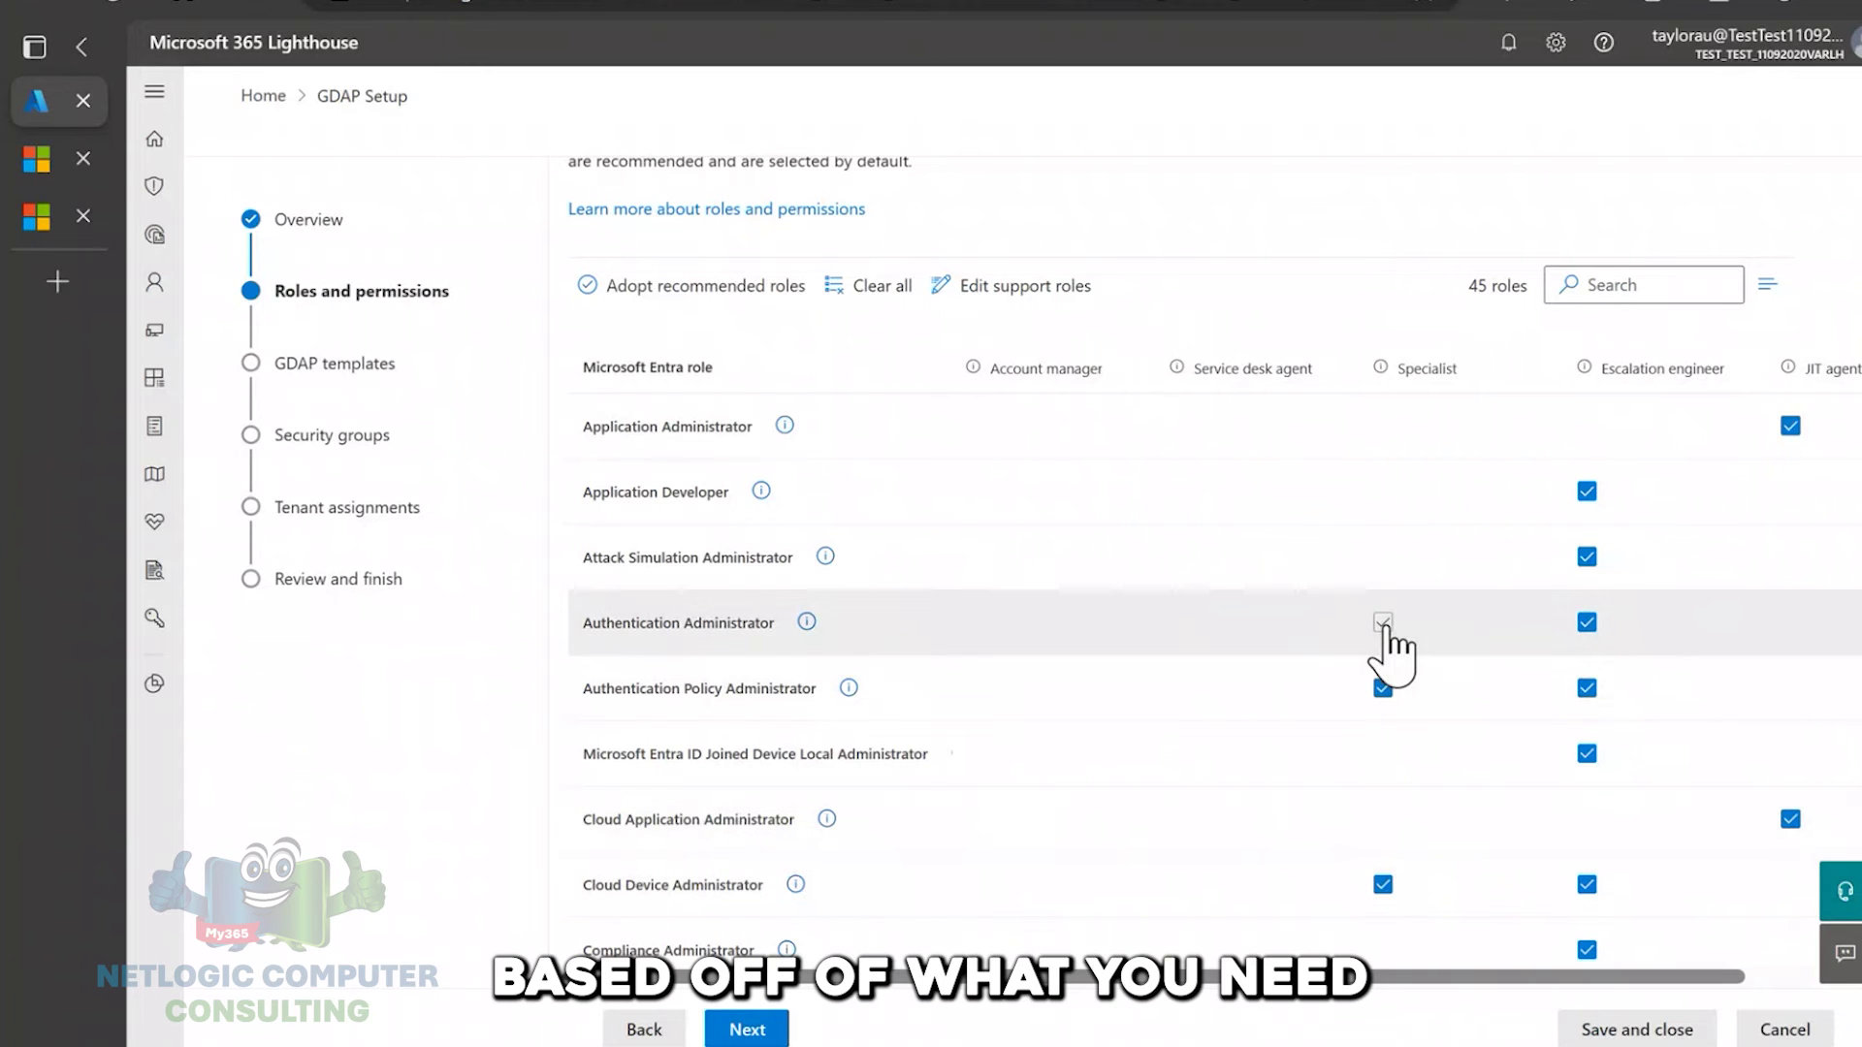
{"action": "left_click", "coordinate": [1383, 622]}
{"action": "scroll", "coordinate": [1387, 630], "scroll_direction": "up", "scroll_amount": 1}
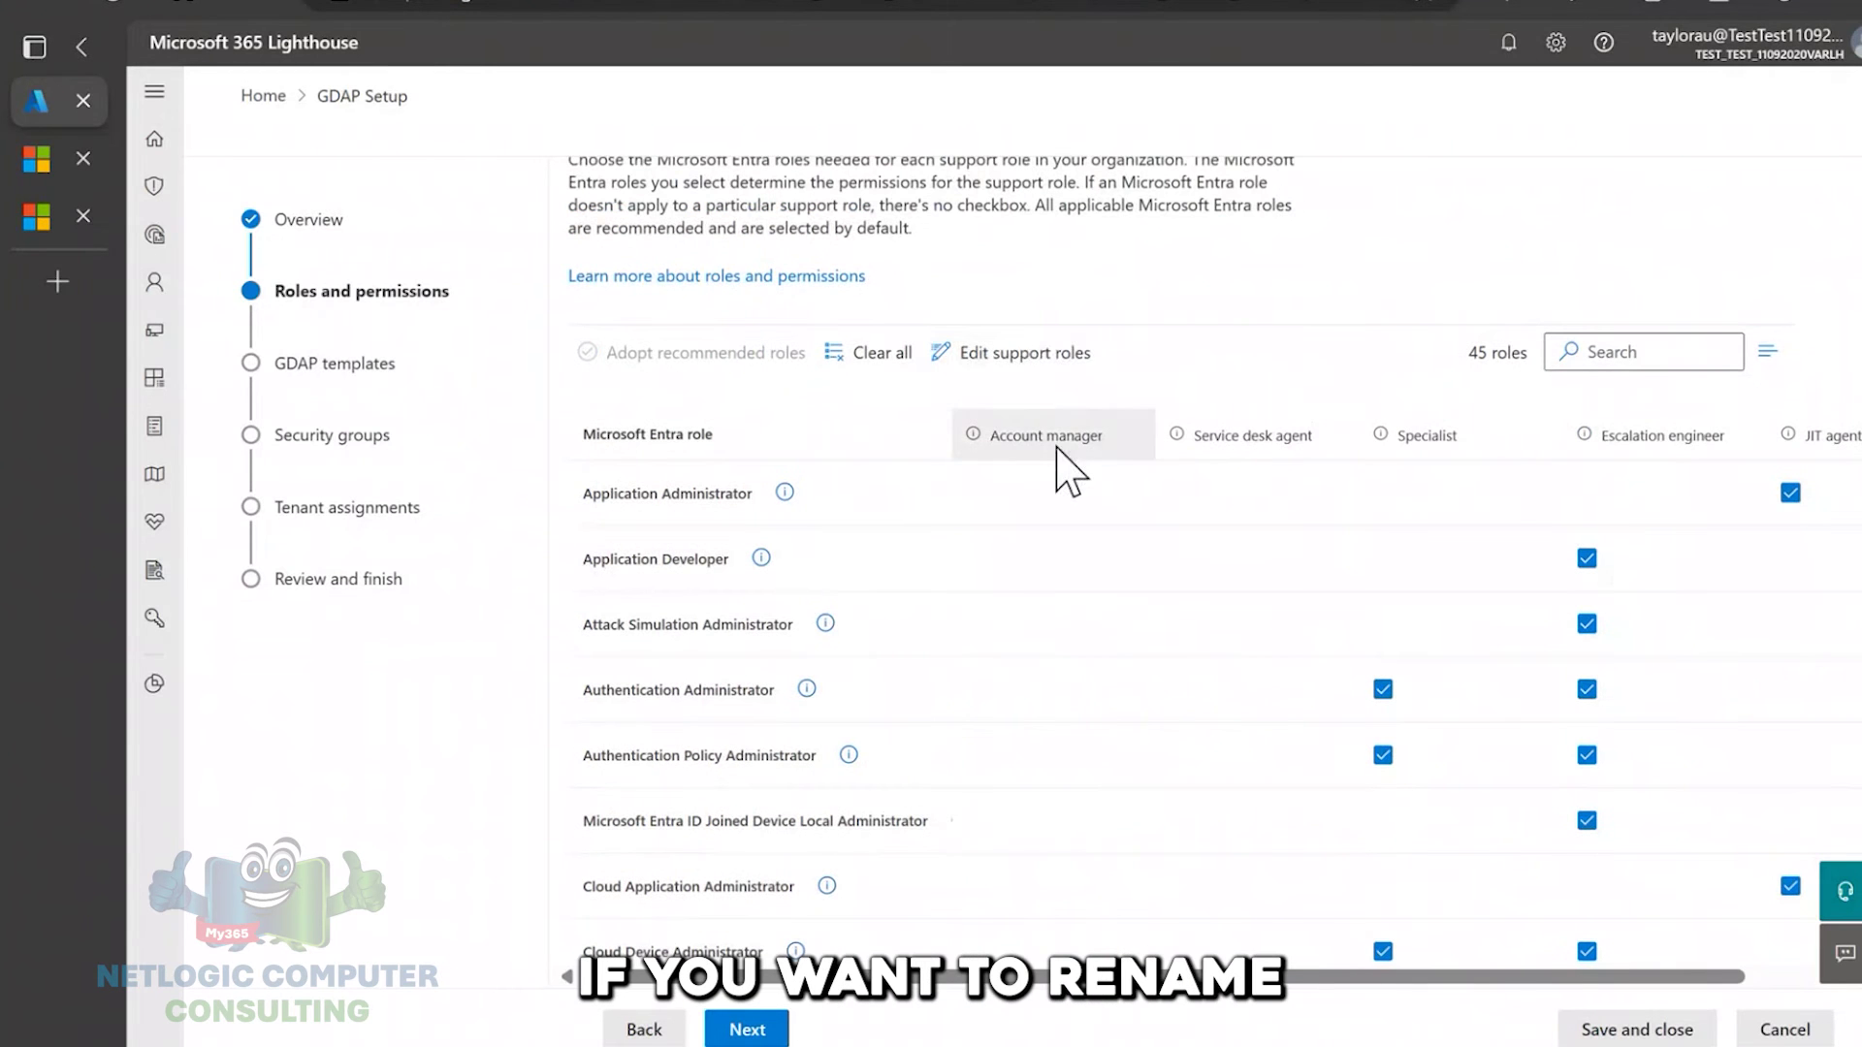
{"action": "scroll", "coordinate": [1271, 456], "scroll_direction": "right", "scroll_amount": 1}
{"action": "scroll", "coordinate": [1270, 456], "scroll_direction": "right", "scroll_amount": 2}
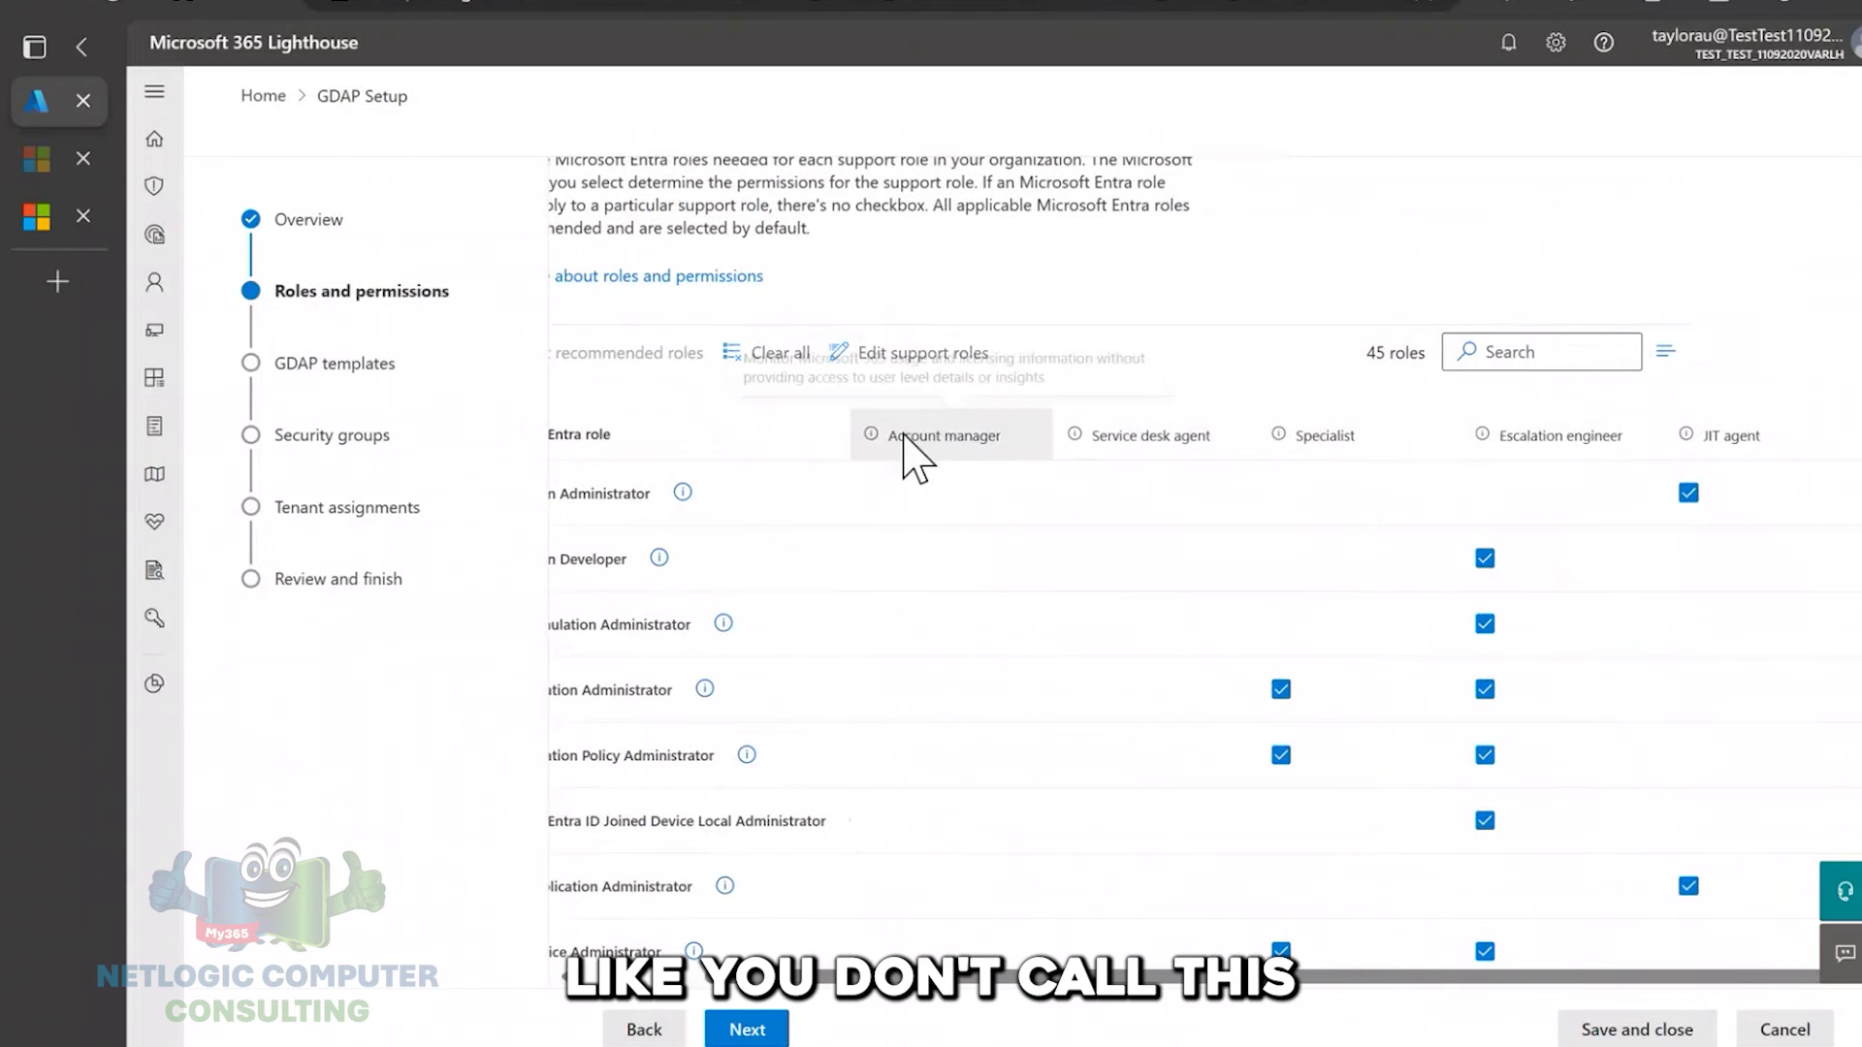
{"action": "mouse_move", "coordinate": [1149, 472]}
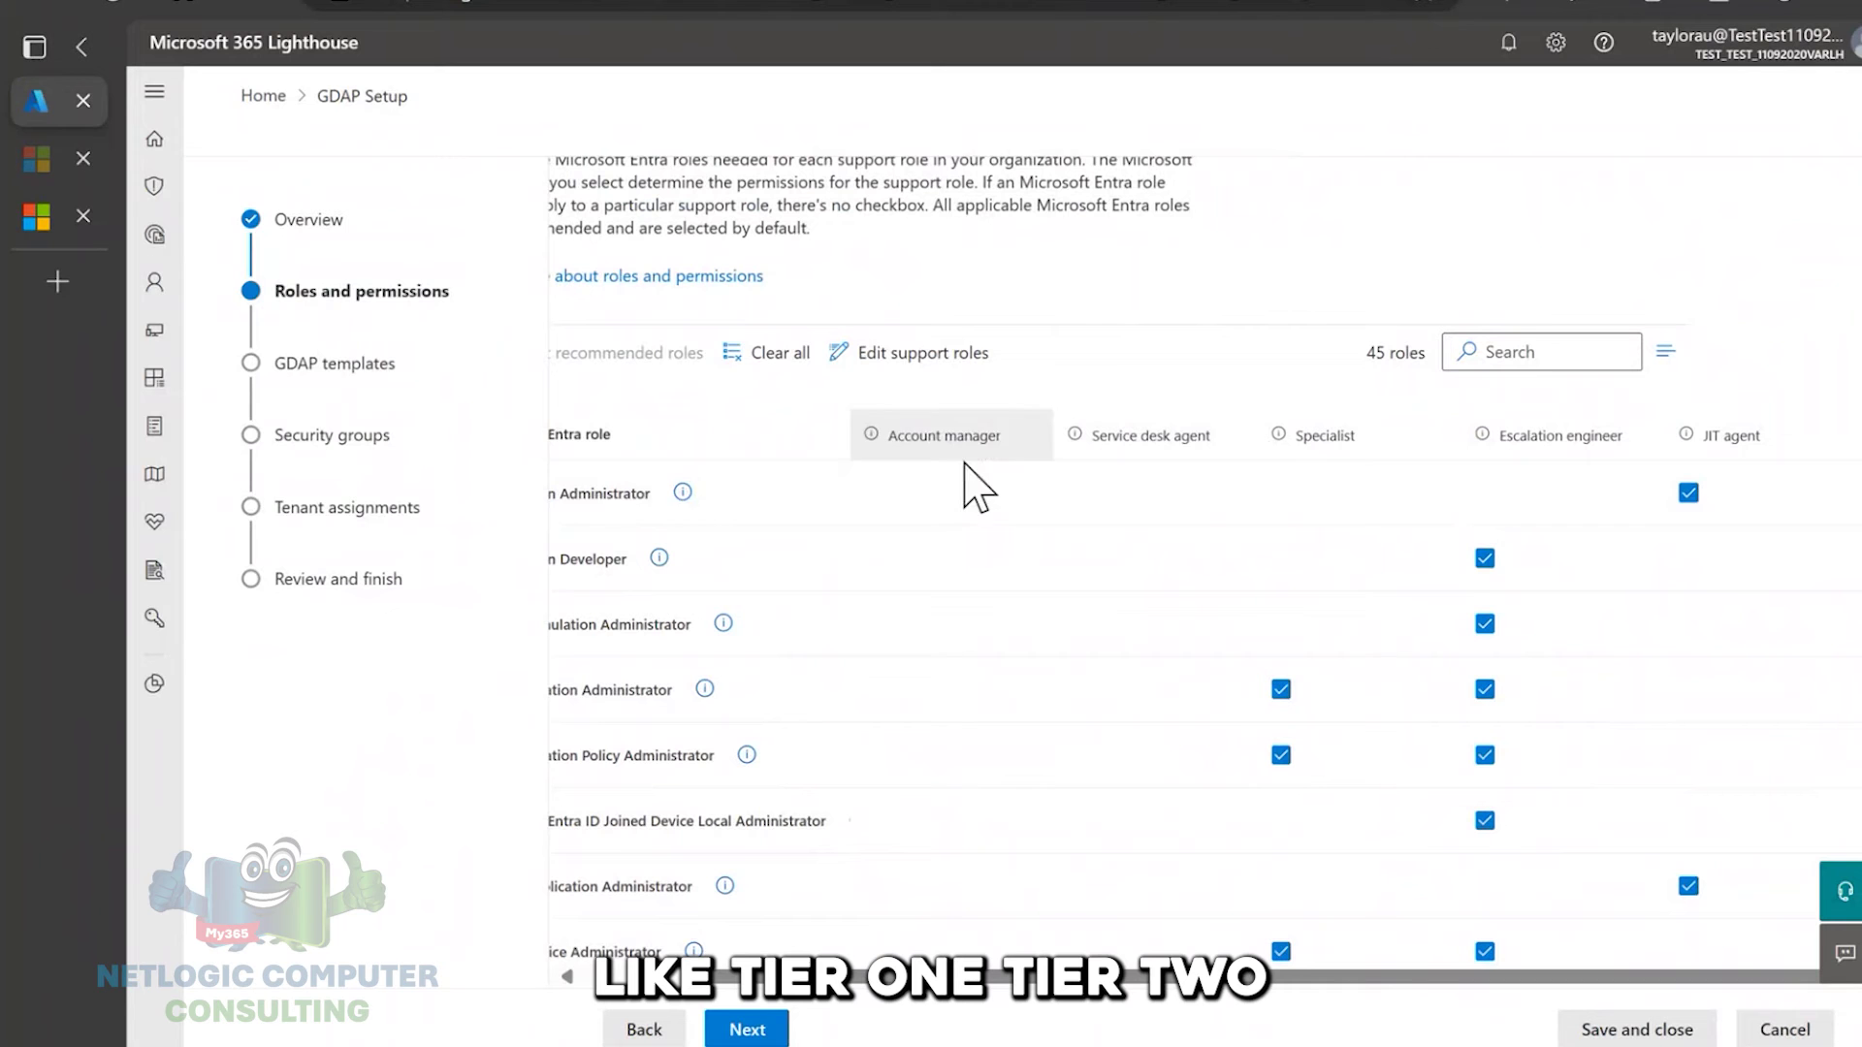
{"action": "left_click", "coordinate": [952, 365]}
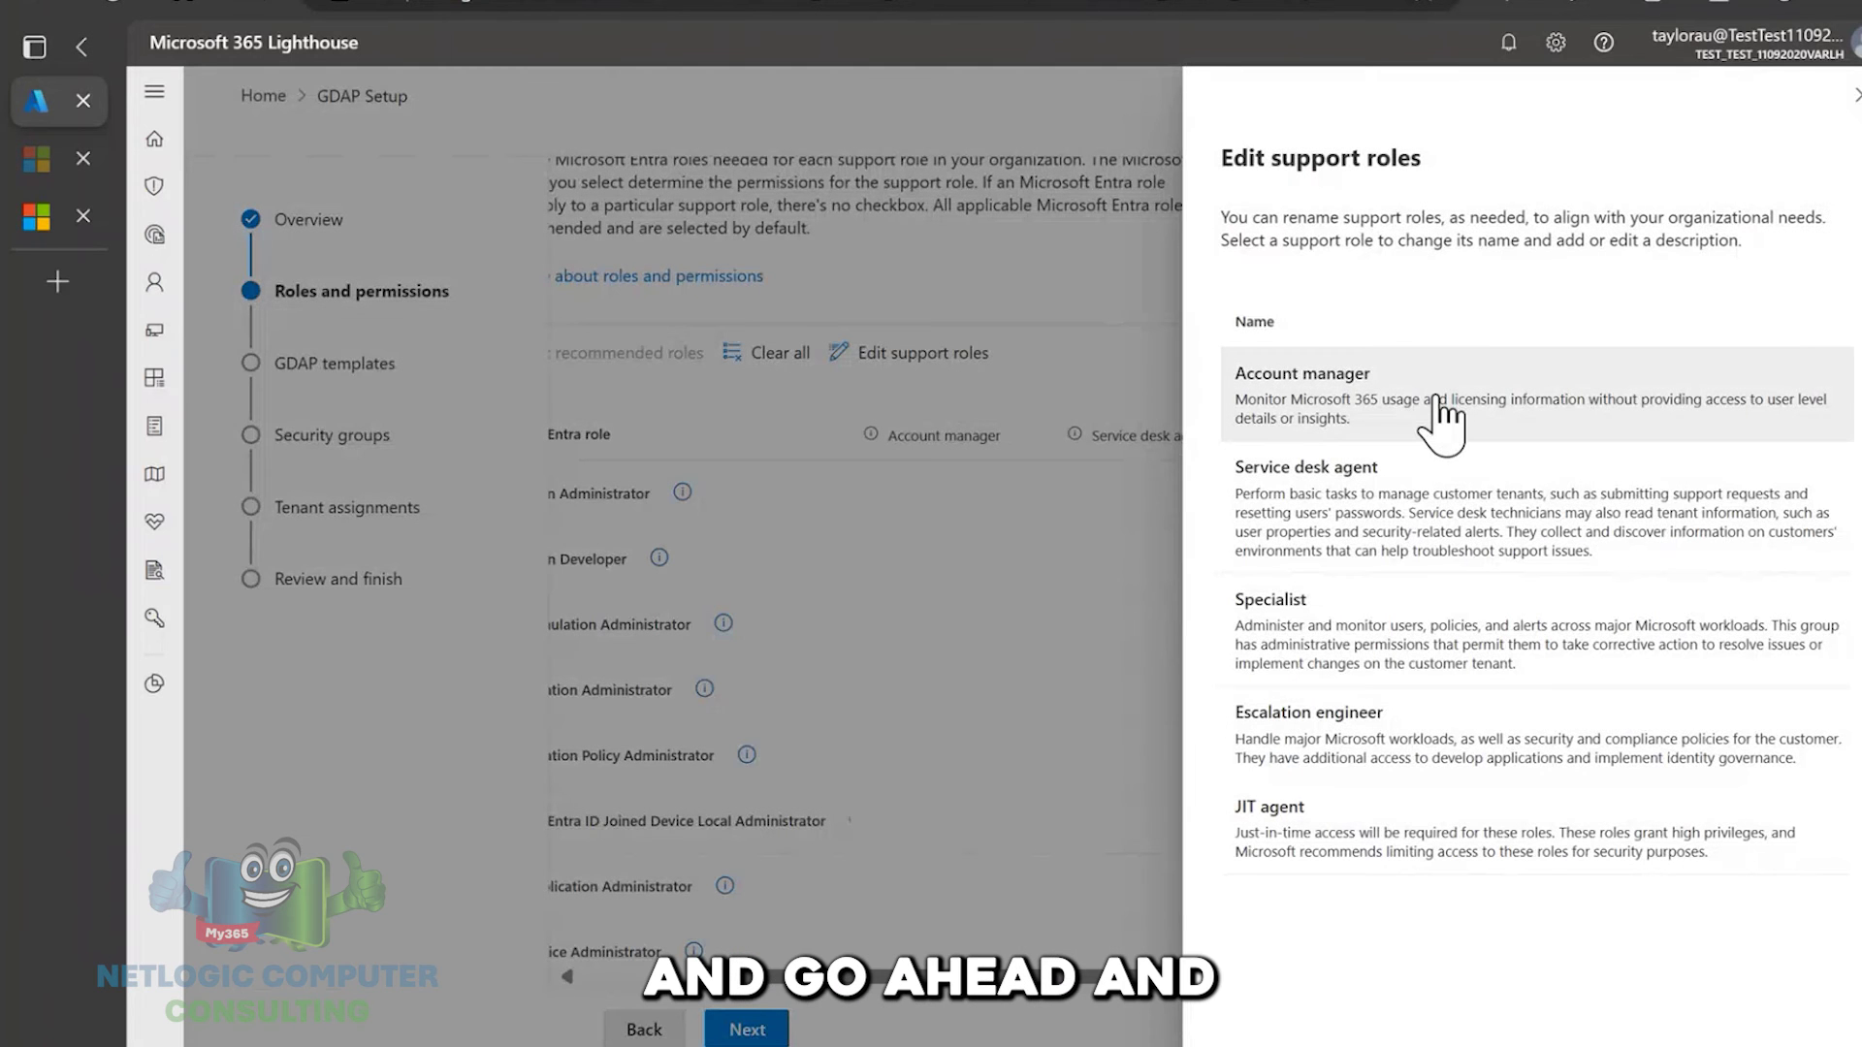
{"action": "left_click", "coordinate": [1442, 415]}
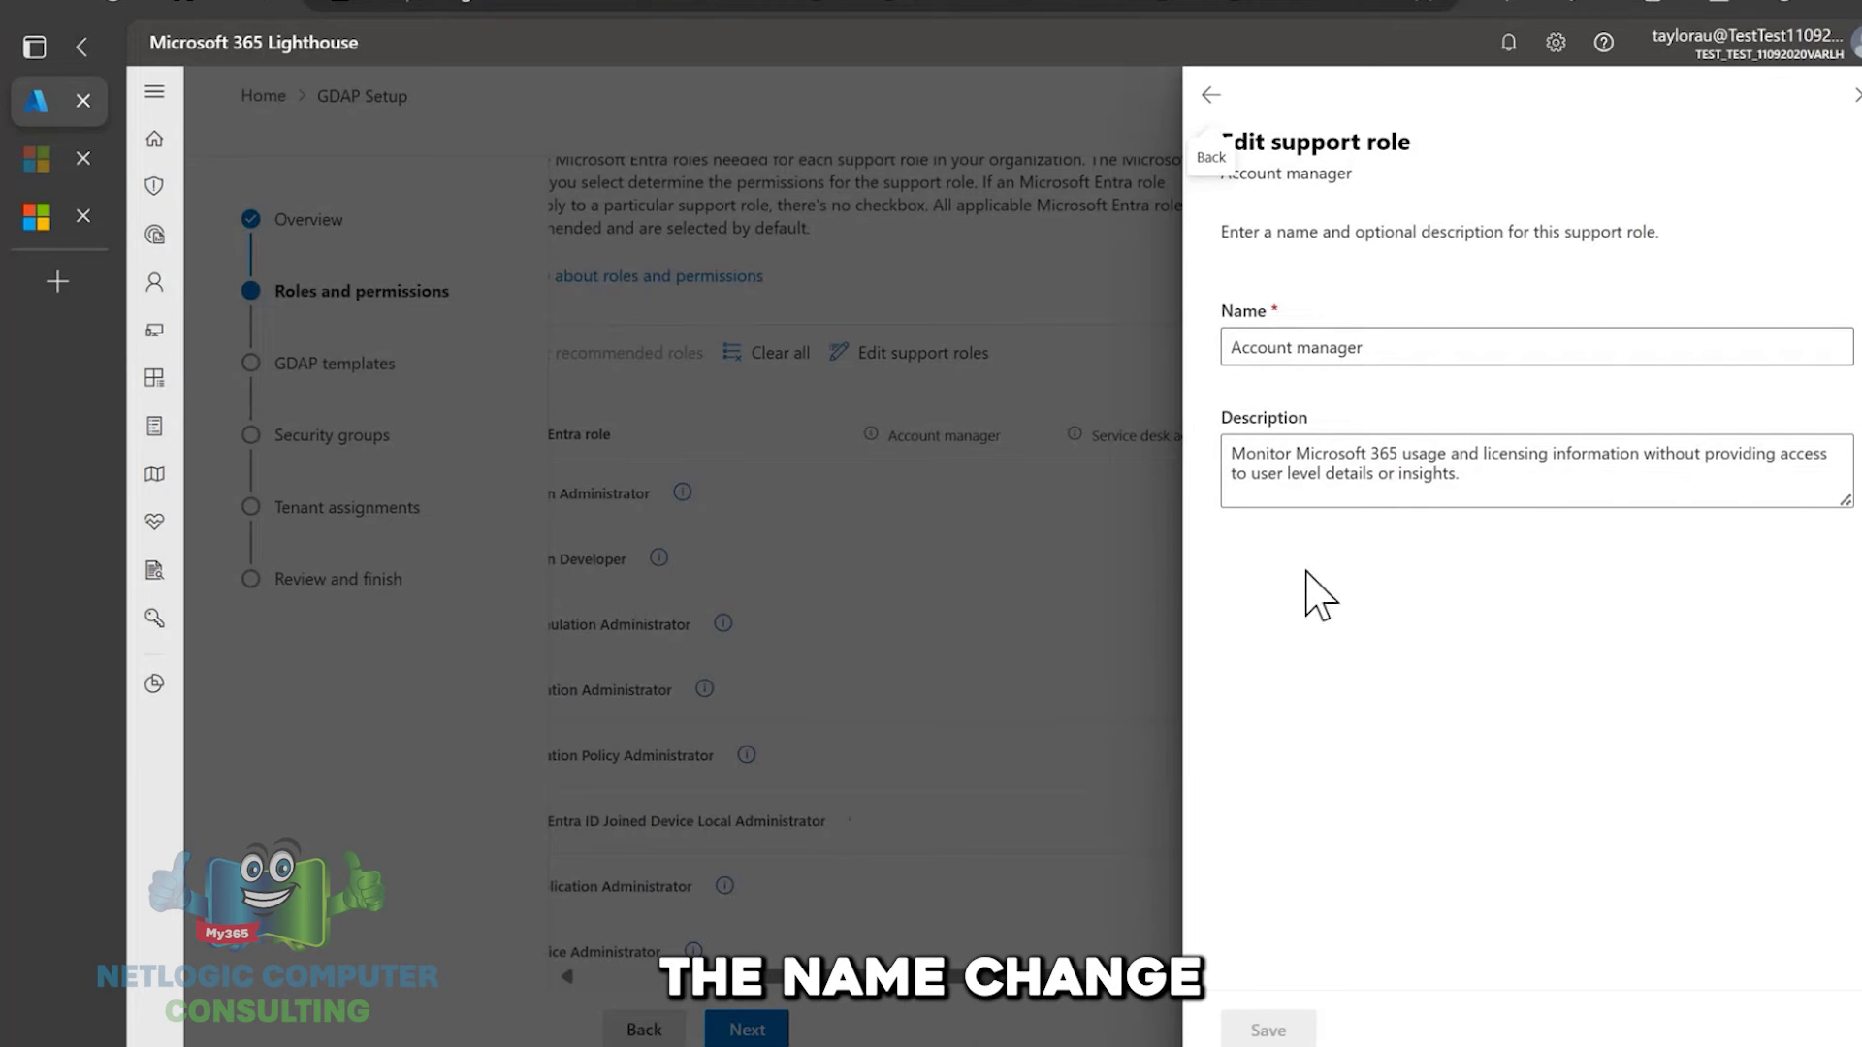
{"action": "left_click", "coordinate": [1211, 94]}
{"action": "left_click", "coordinate": [1850, 94]}
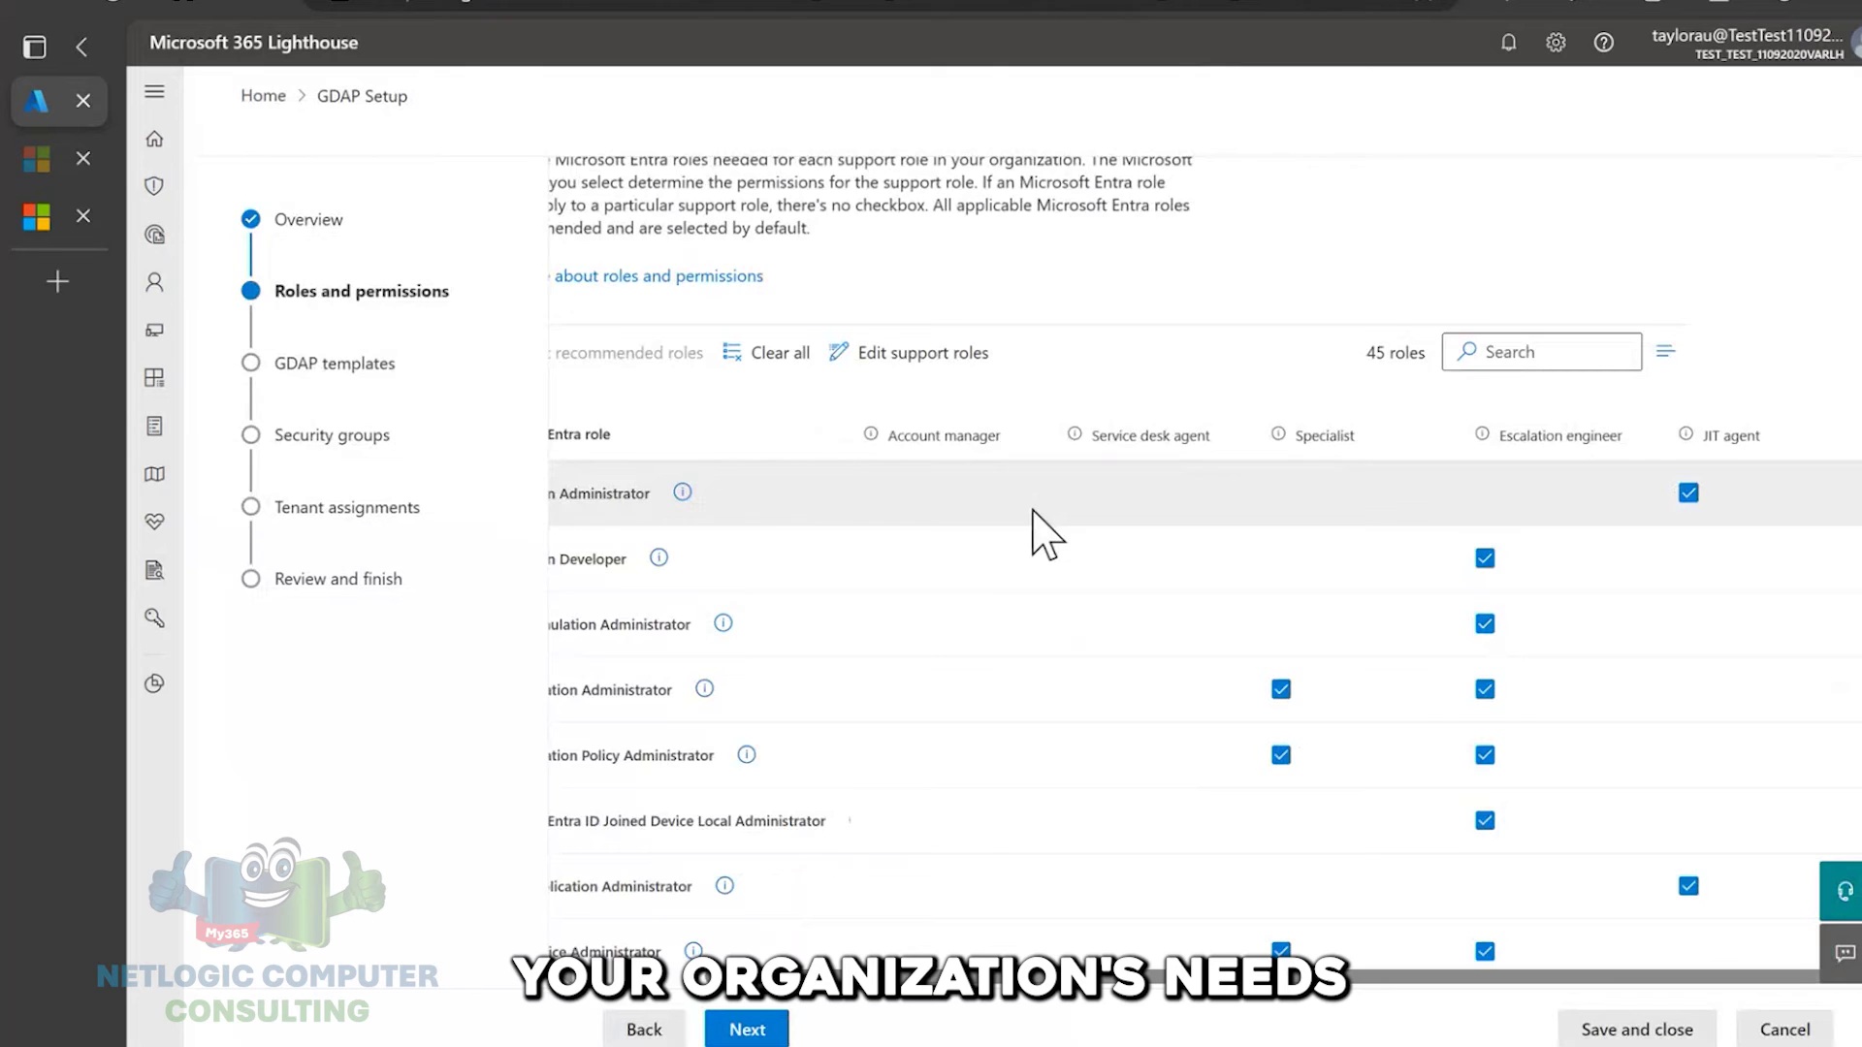
{"action": "scroll", "coordinate": [1038, 532], "scroll_direction": "up", "scroll_amount": 2}
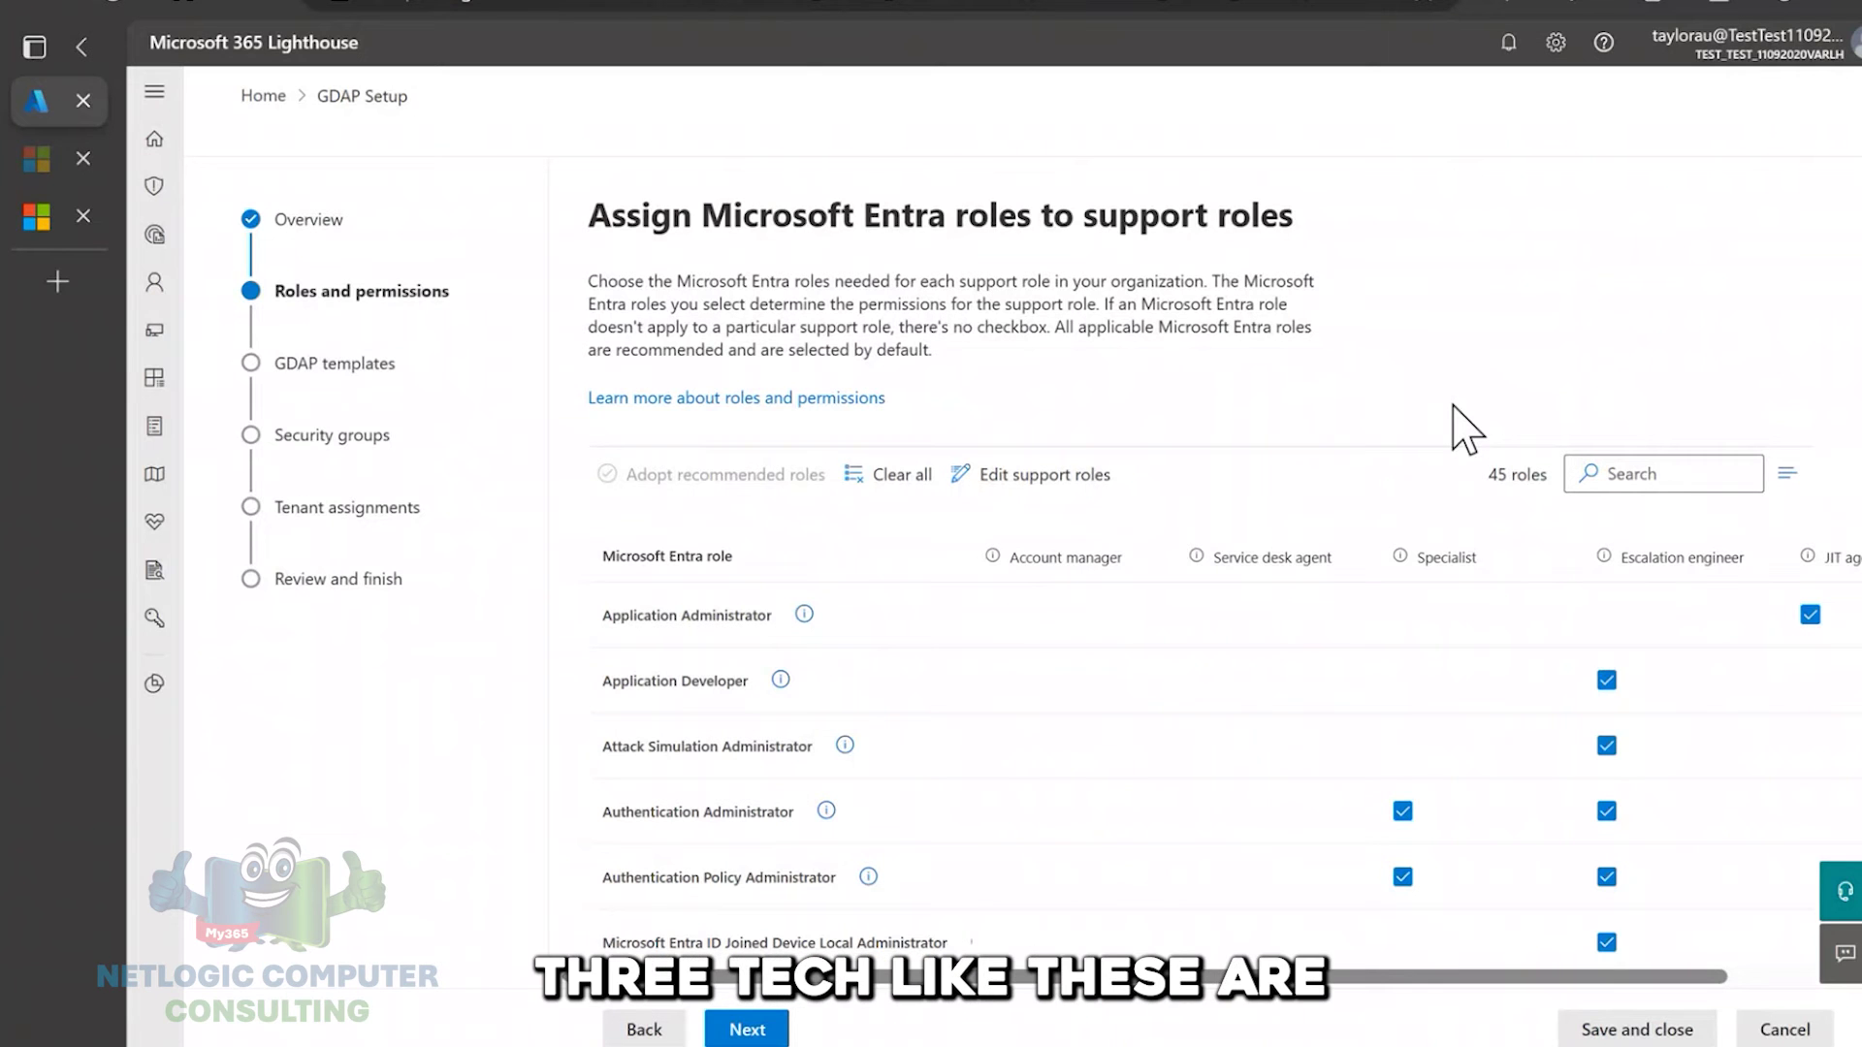
{"action": "scroll", "coordinate": [1466, 429], "scroll_direction": "down", "scroll_amount": 1}
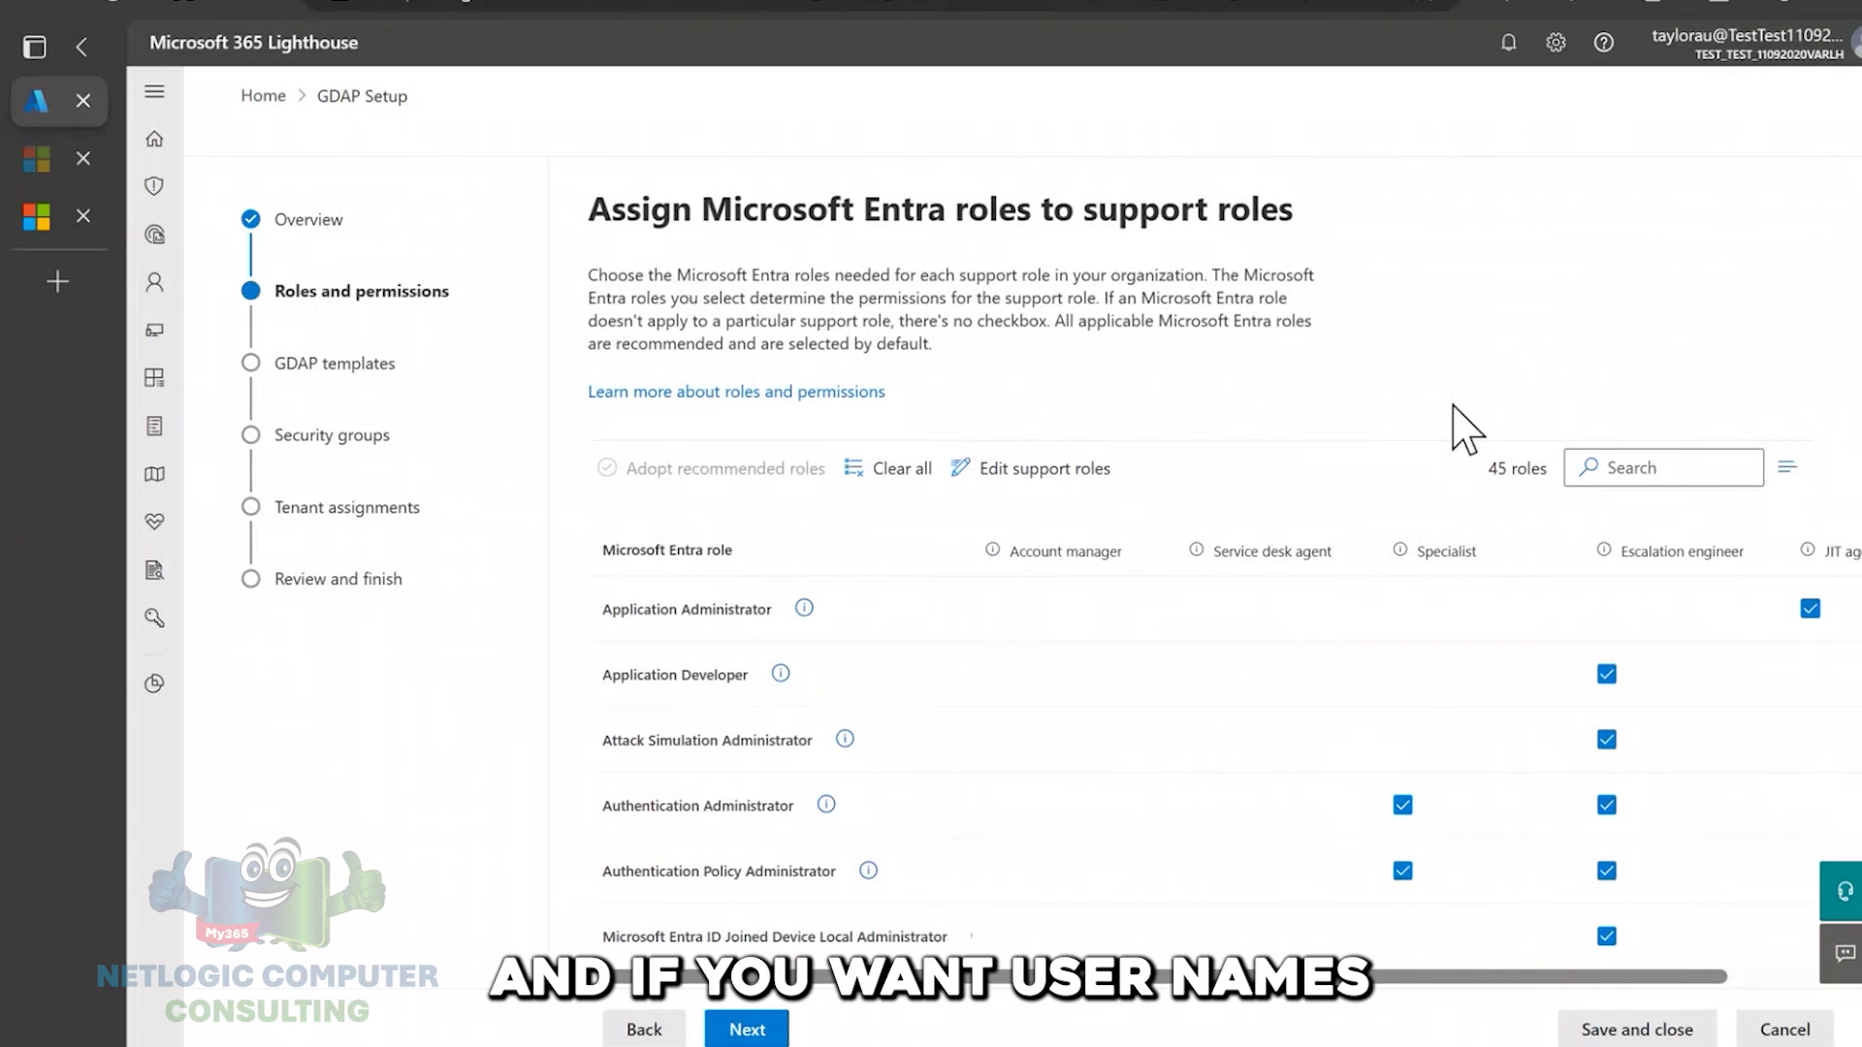
{"action": "scroll", "coordinate": [1466, 426], "scroll_direction": "down", "scroll_amount": 1}
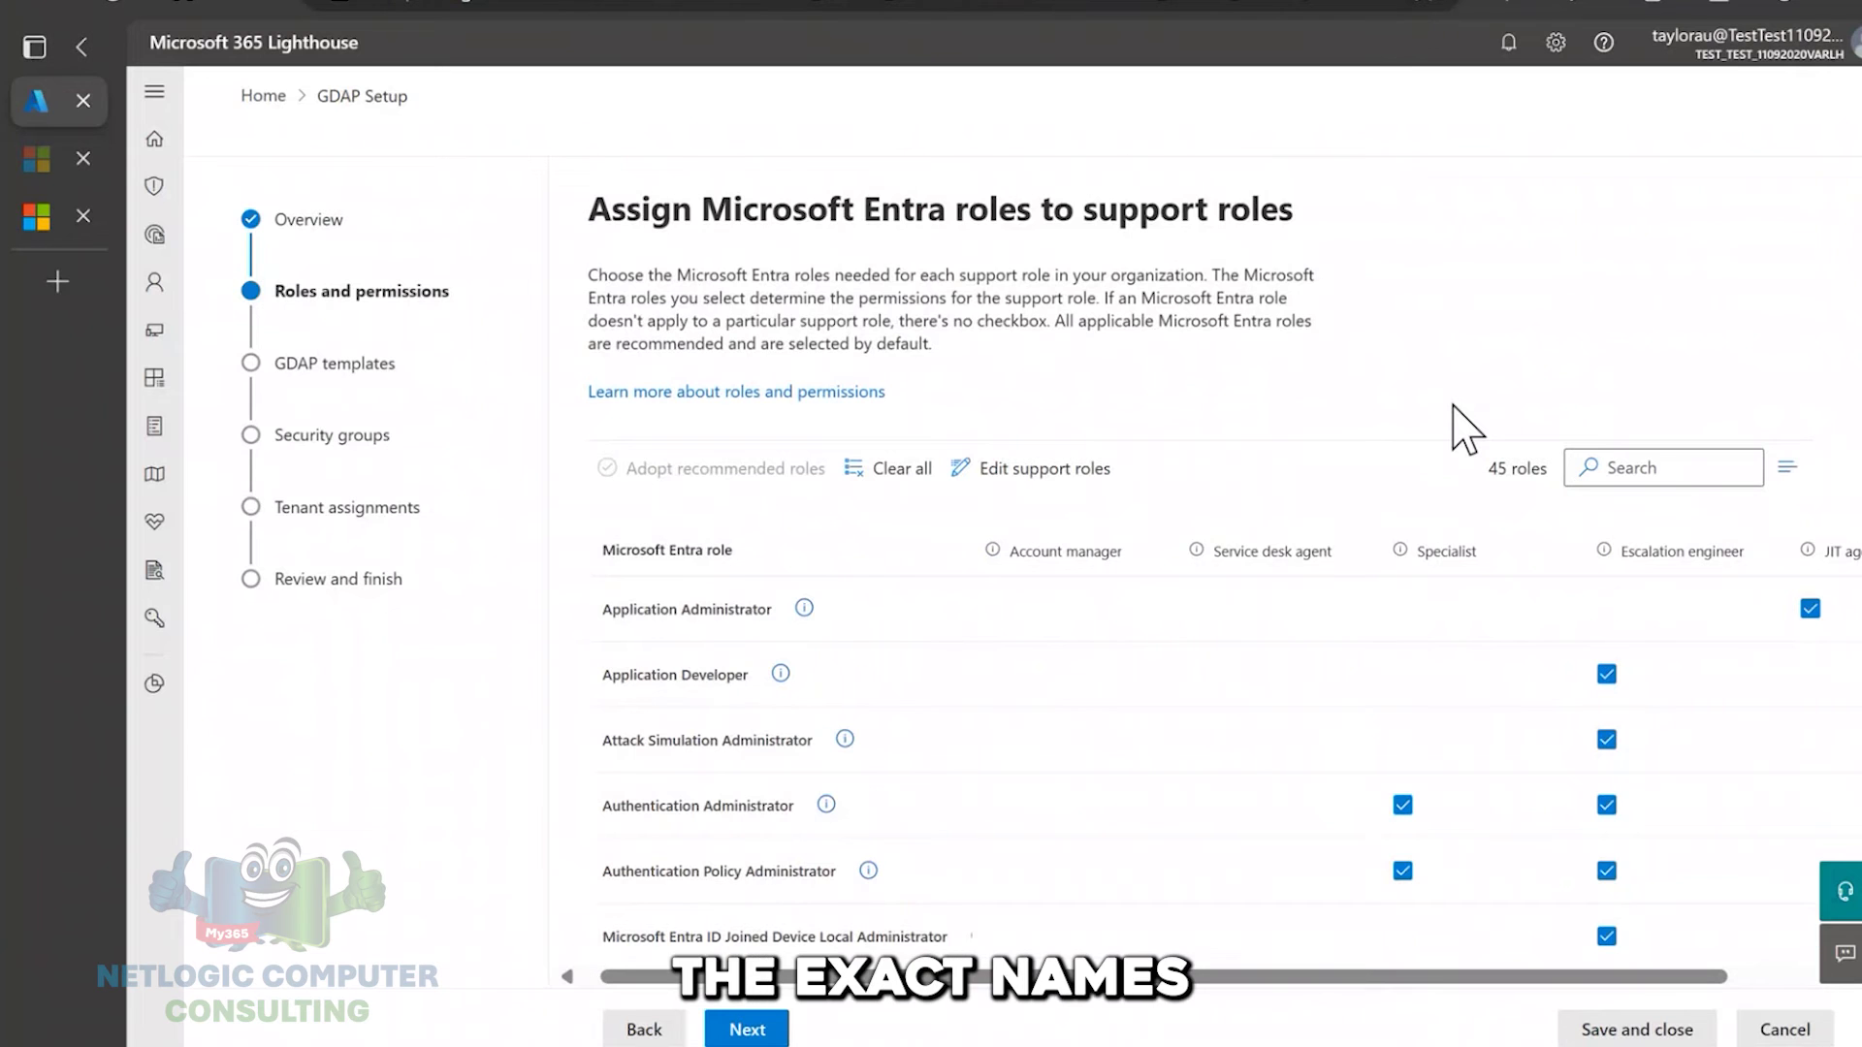
{"action": "scroll", "coordinate": [1466, 427], "scroll_direction": "up", "scroll_amount": 1}
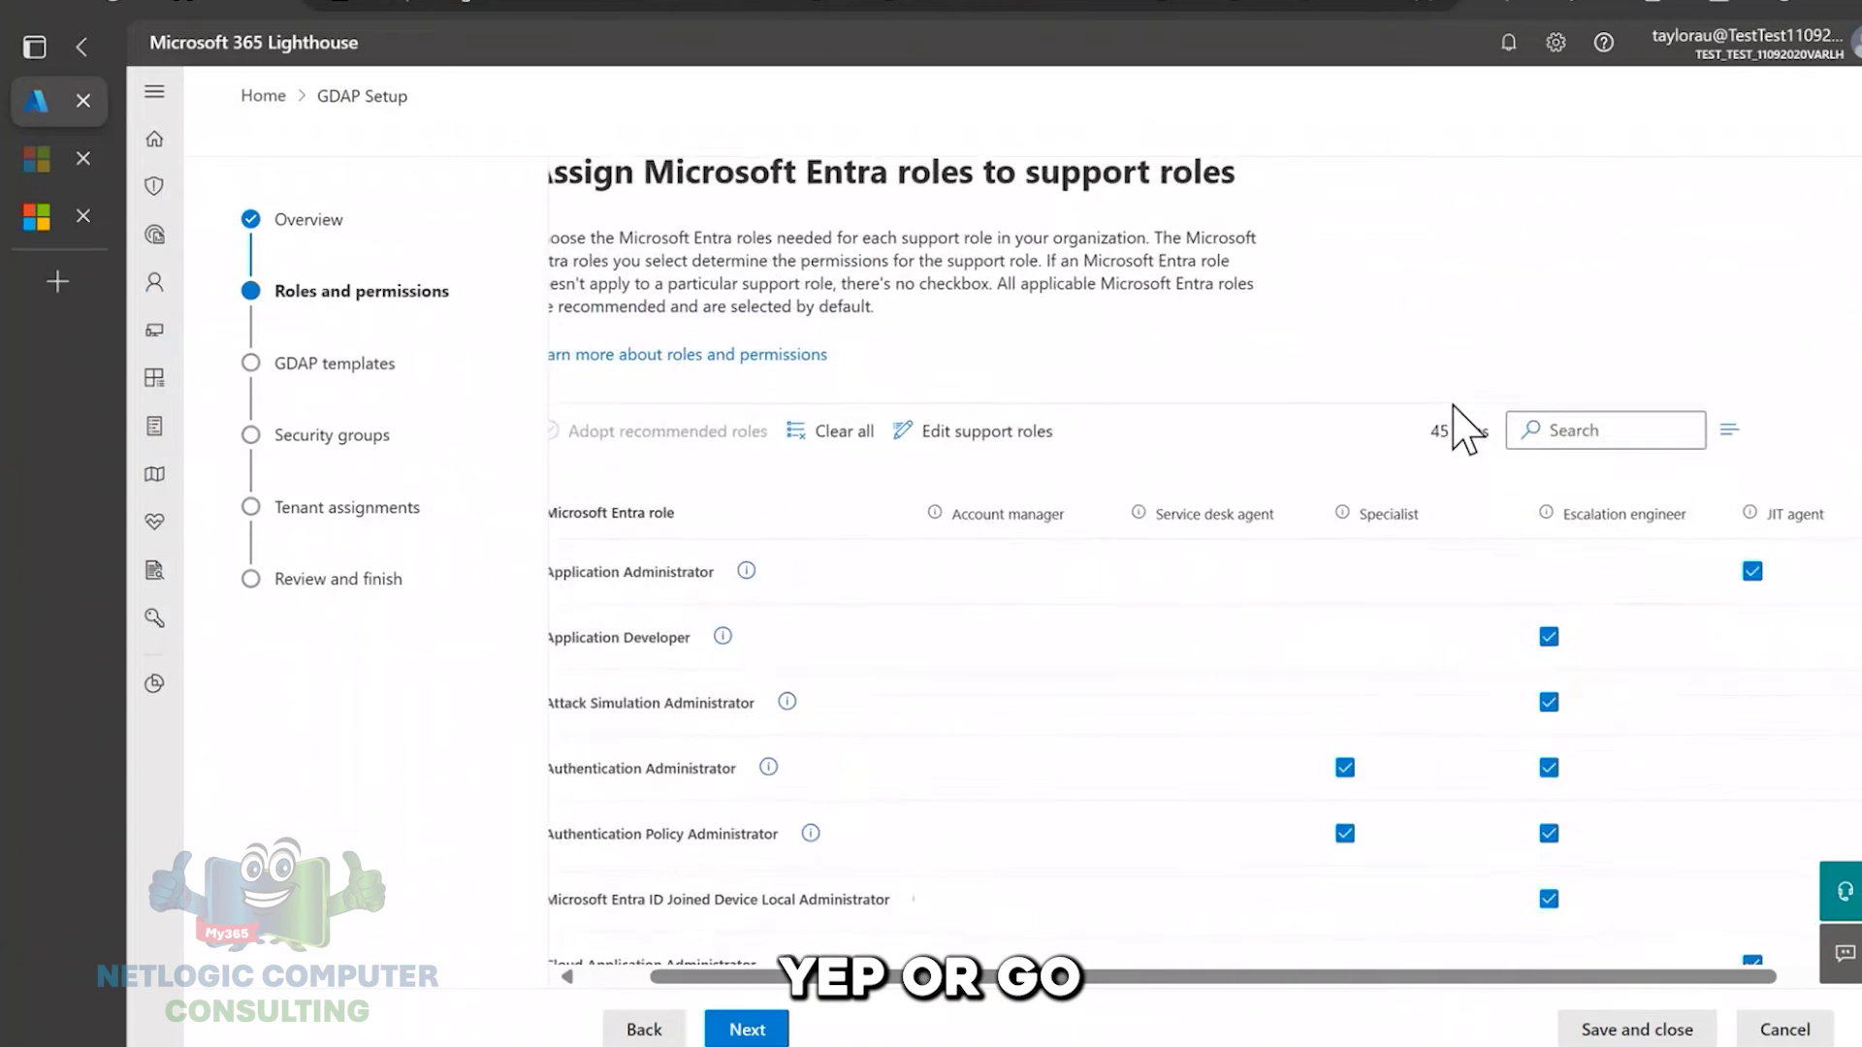
{"action": "mouse_move", "coordinate": [1074, 517]}
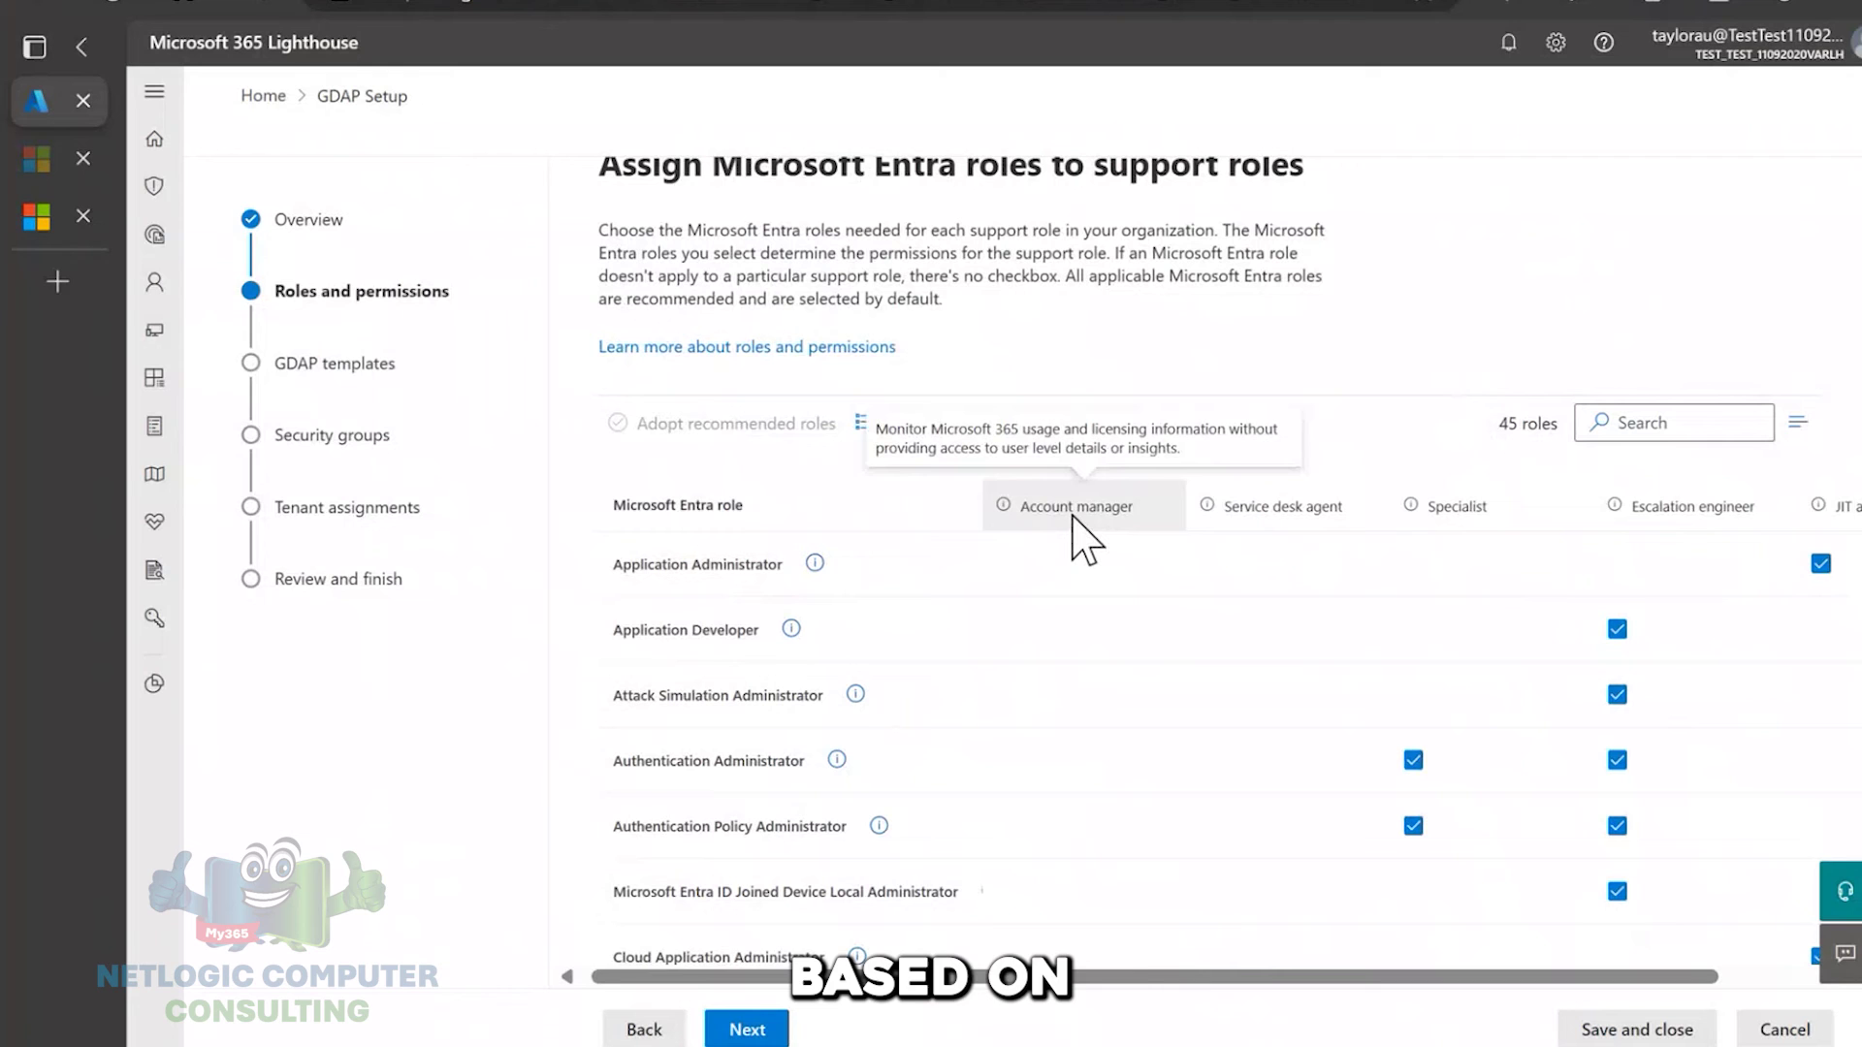
- Continue to the Create GDAP templates step showing Pod A Customers and Pod B Customers
{"action": "left_click", "coordinate": [745, 1029]}
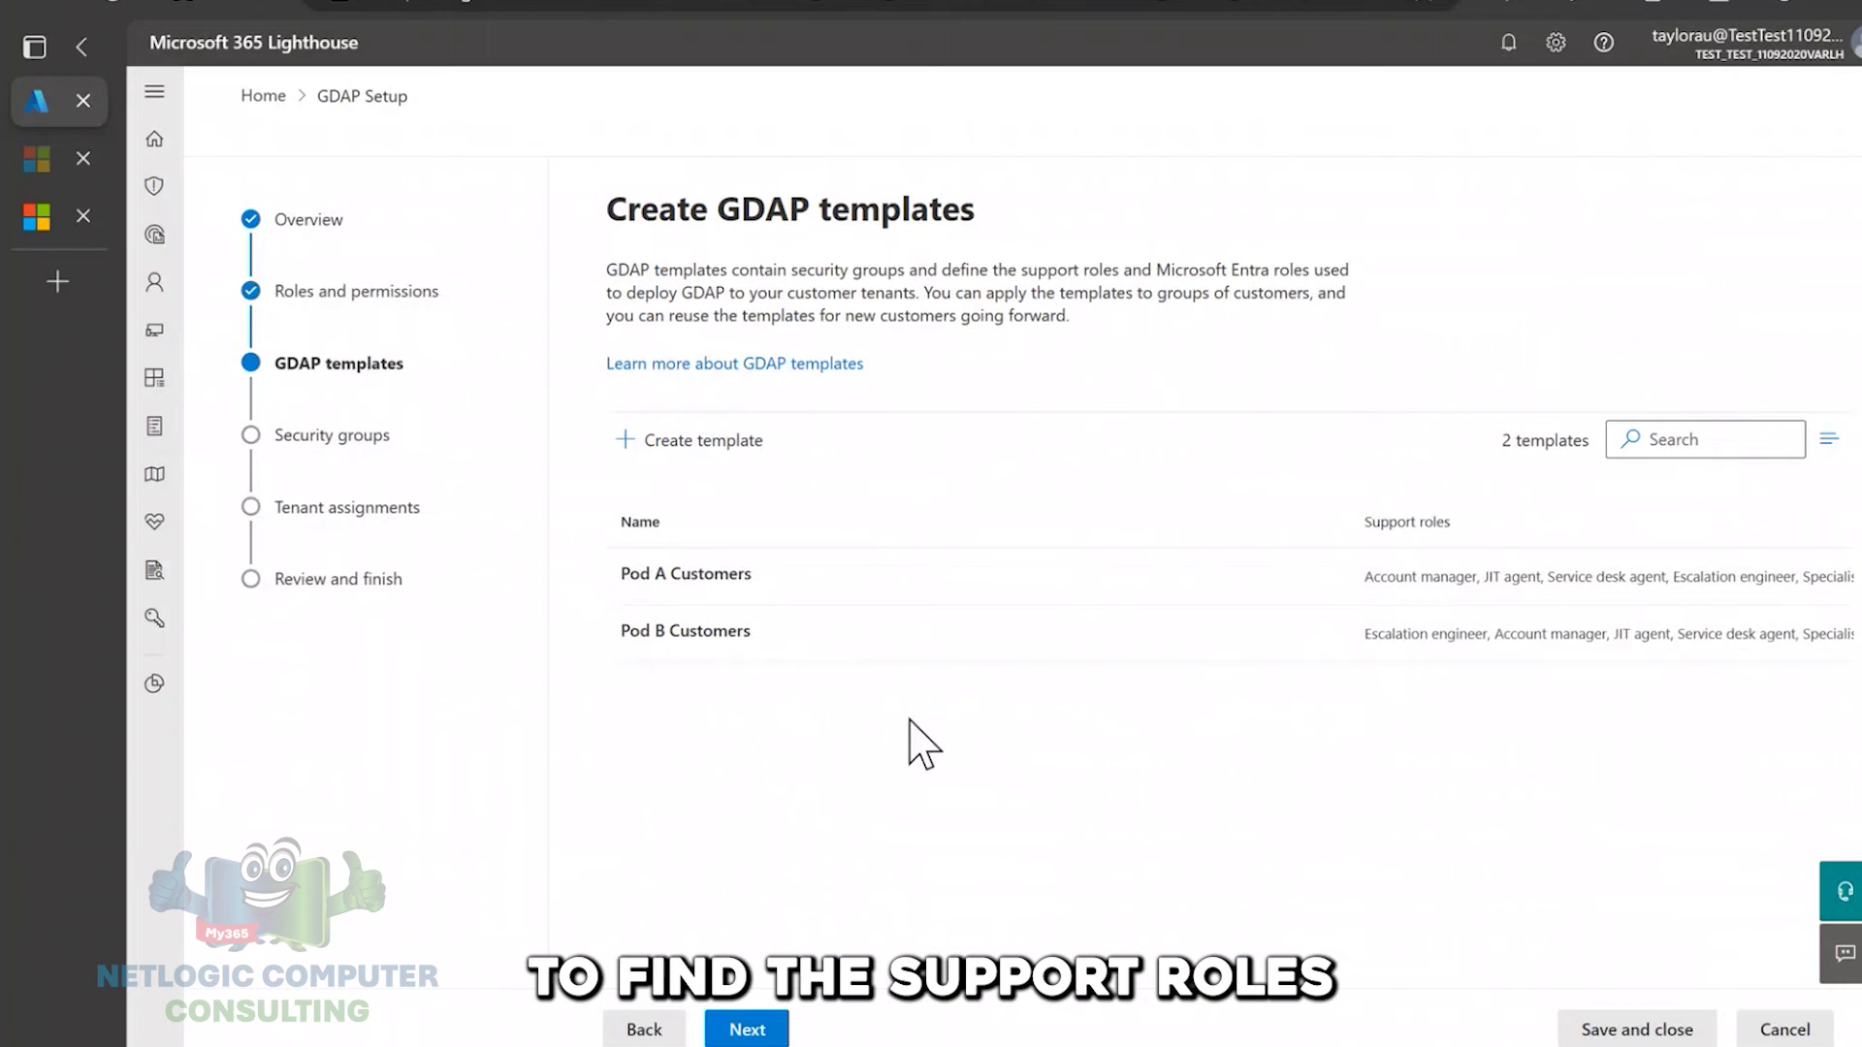
{"action": "left_click", "coordinate": [717, 579]}
{"action": "scroll", "coordinate": [1230, 611], "scroll_direction": "down", "scroll_amount": 1}
{"action": "scroll", "coordinate": [1203, 581], "scroll_direction": "up", "scroll_amount": 1}
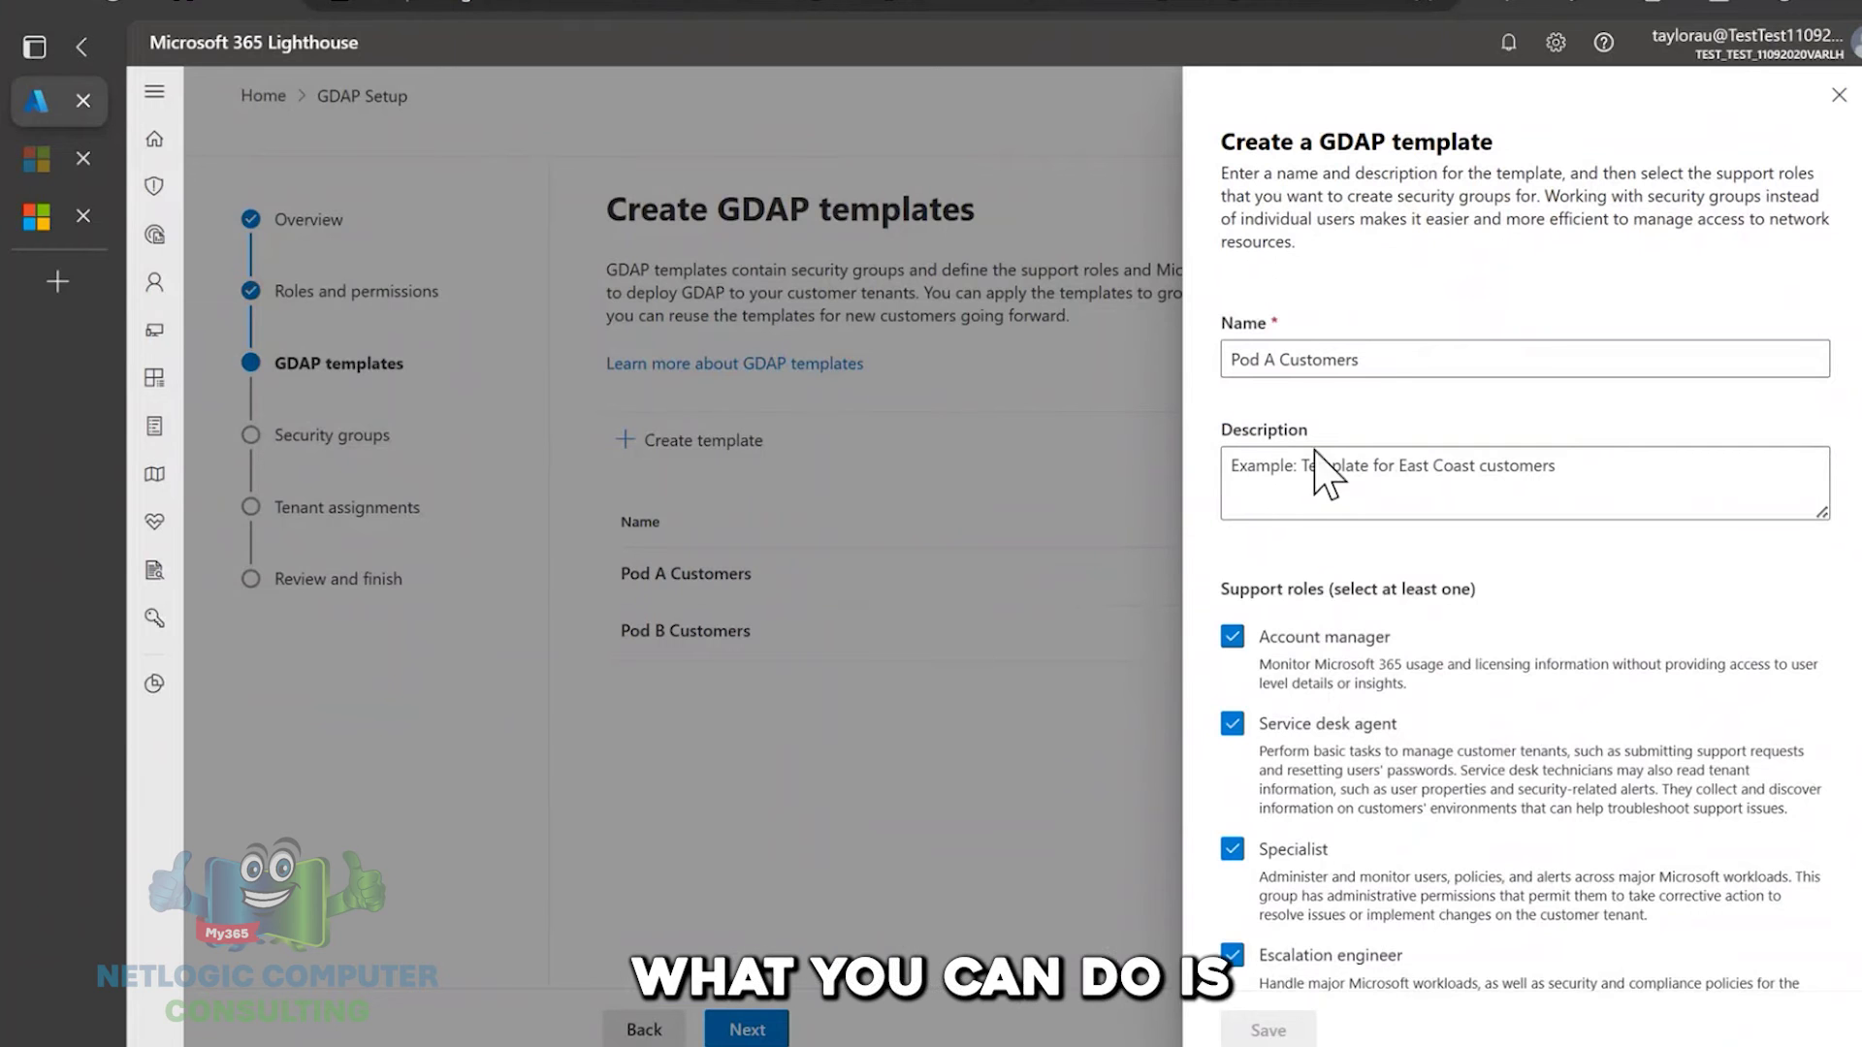
{"action": "scroll", "coordinate": [1220, 509], "scroll_direction": "down", "scroll_amount": 1}
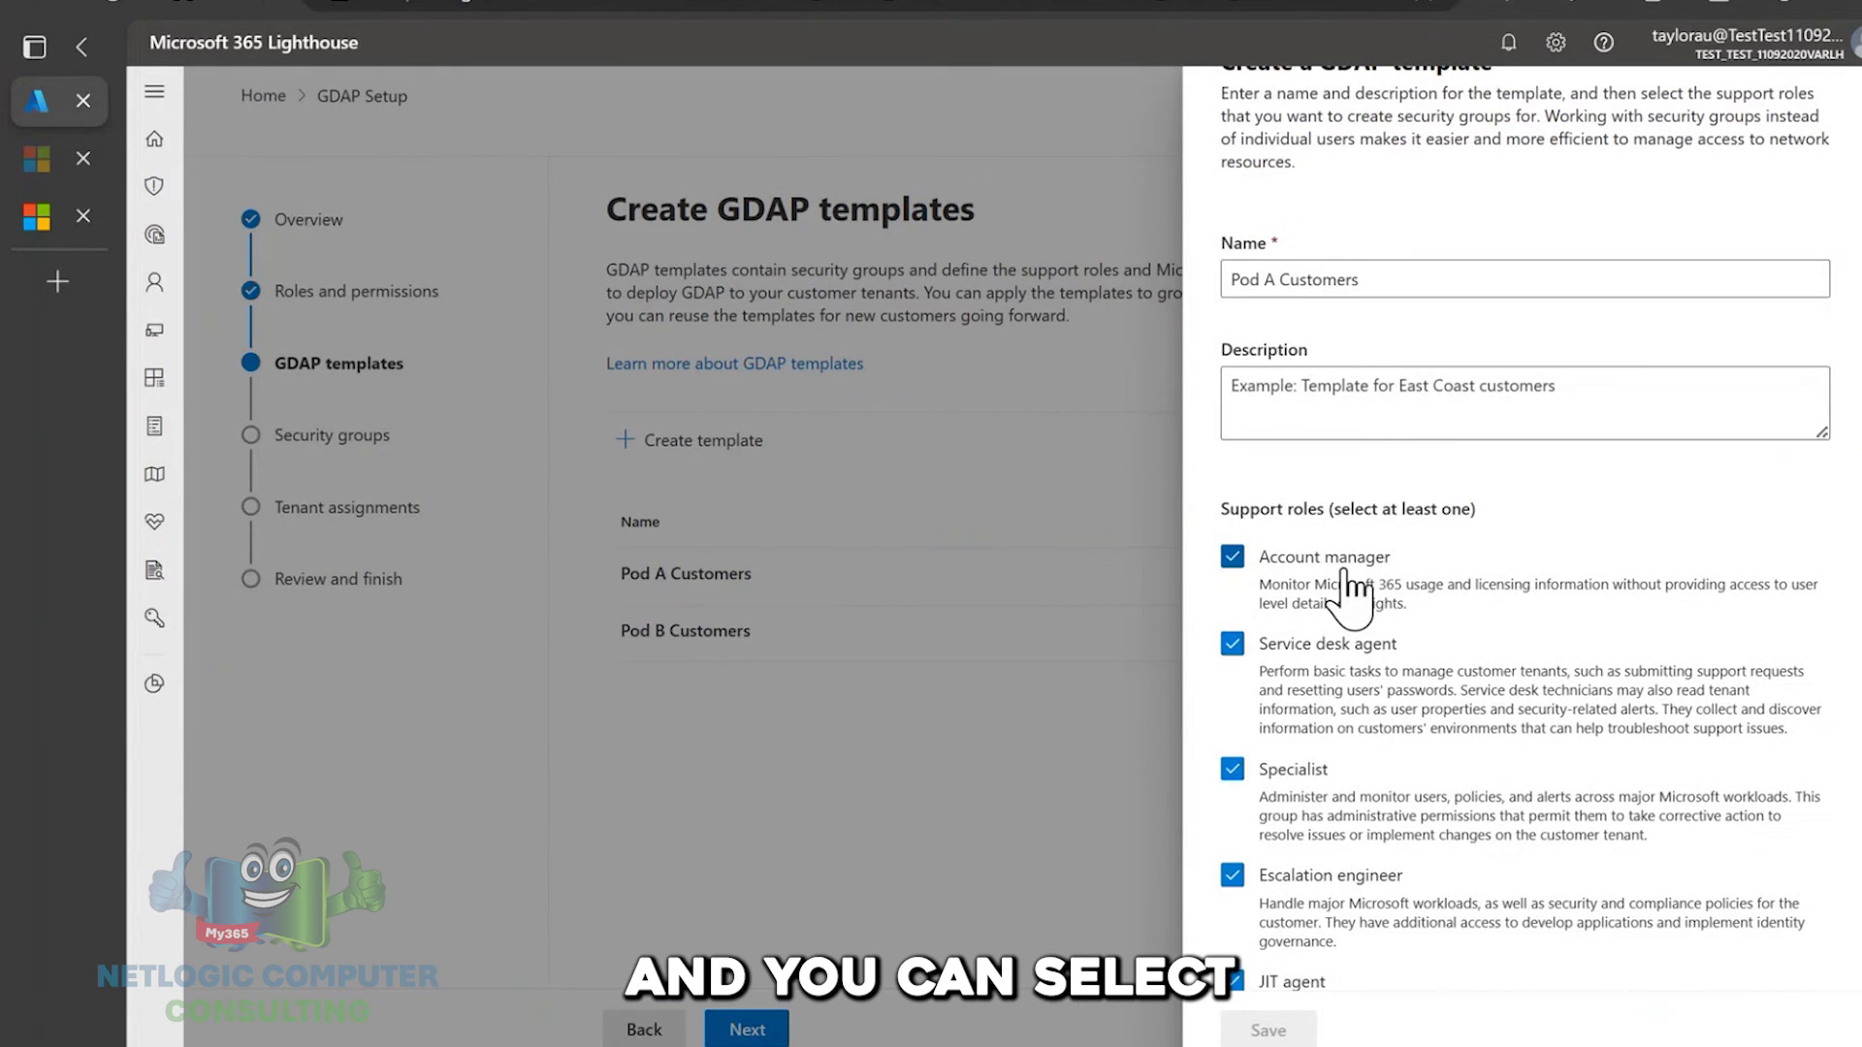
{"action": "scroll", "coordinate": [1332, 774], "scroll_direction": "down", "scroll_amount": 1}
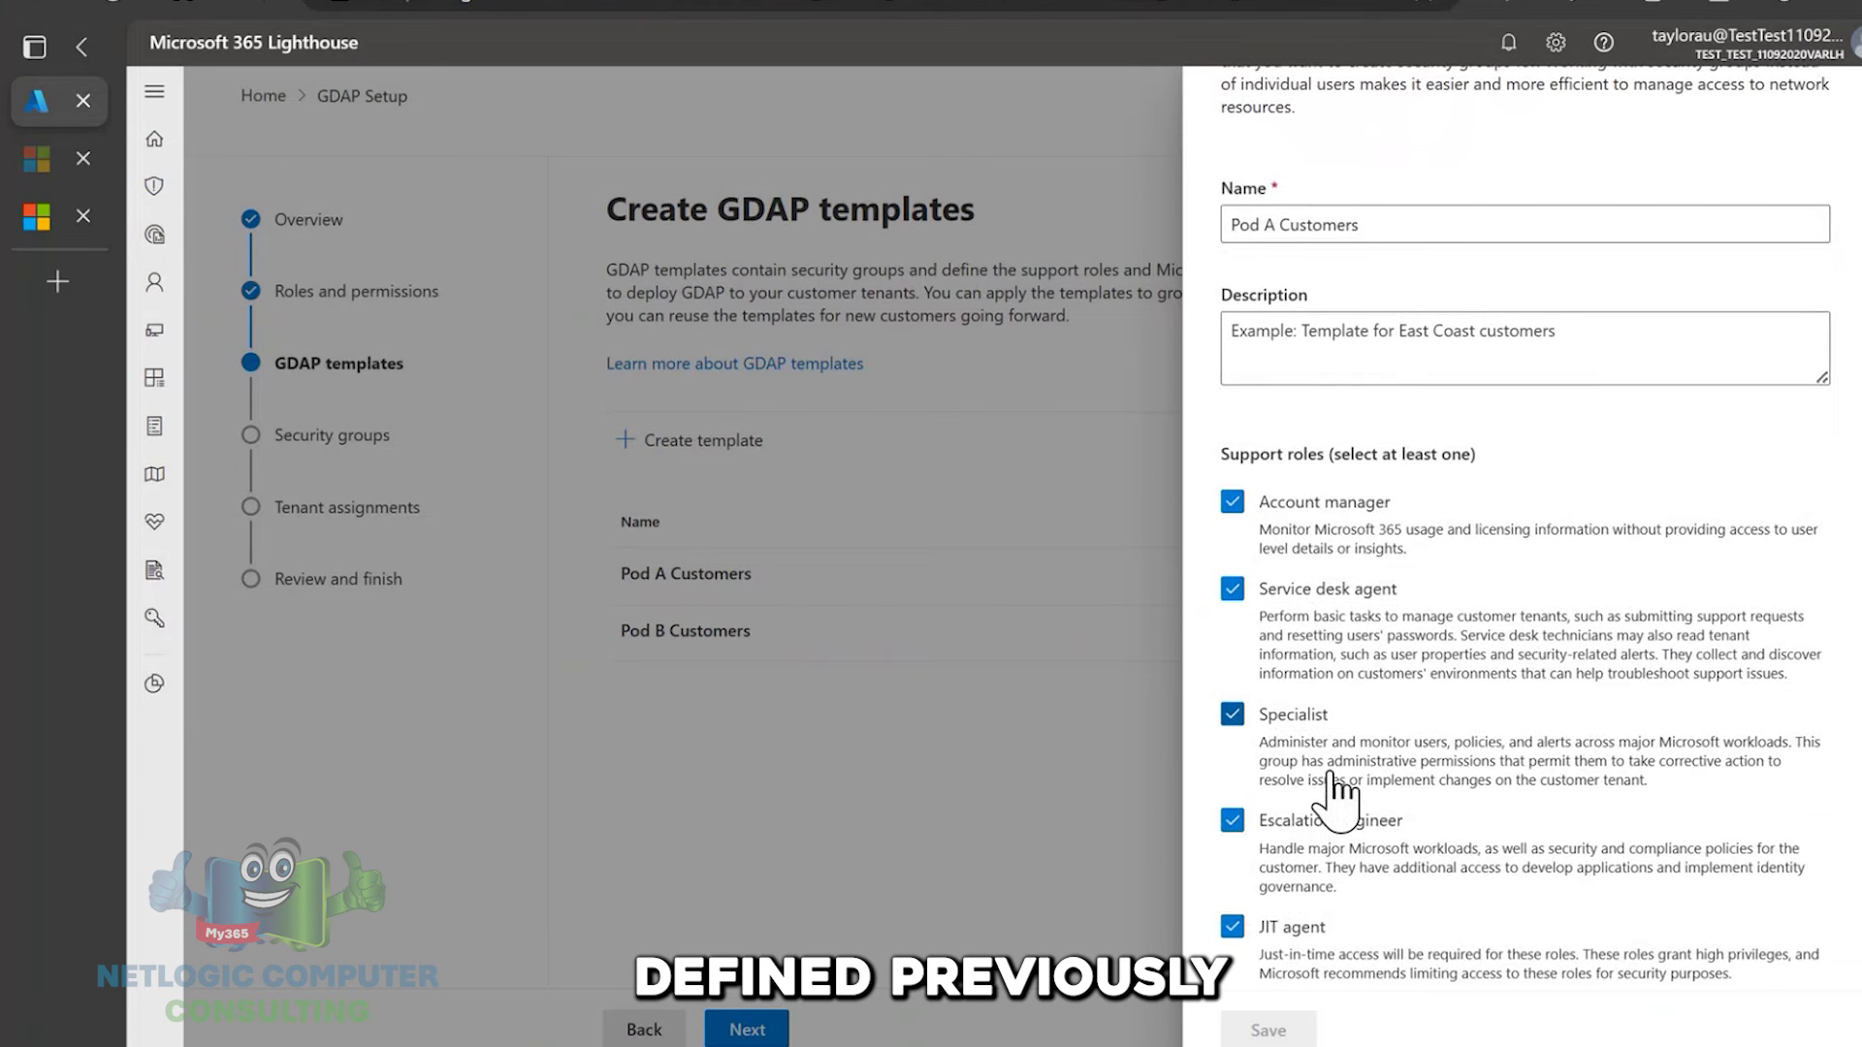
{"action": "scroll", "coordinate": [1367, 436], "scroll_direction": "up", "scroll_amount": 2}
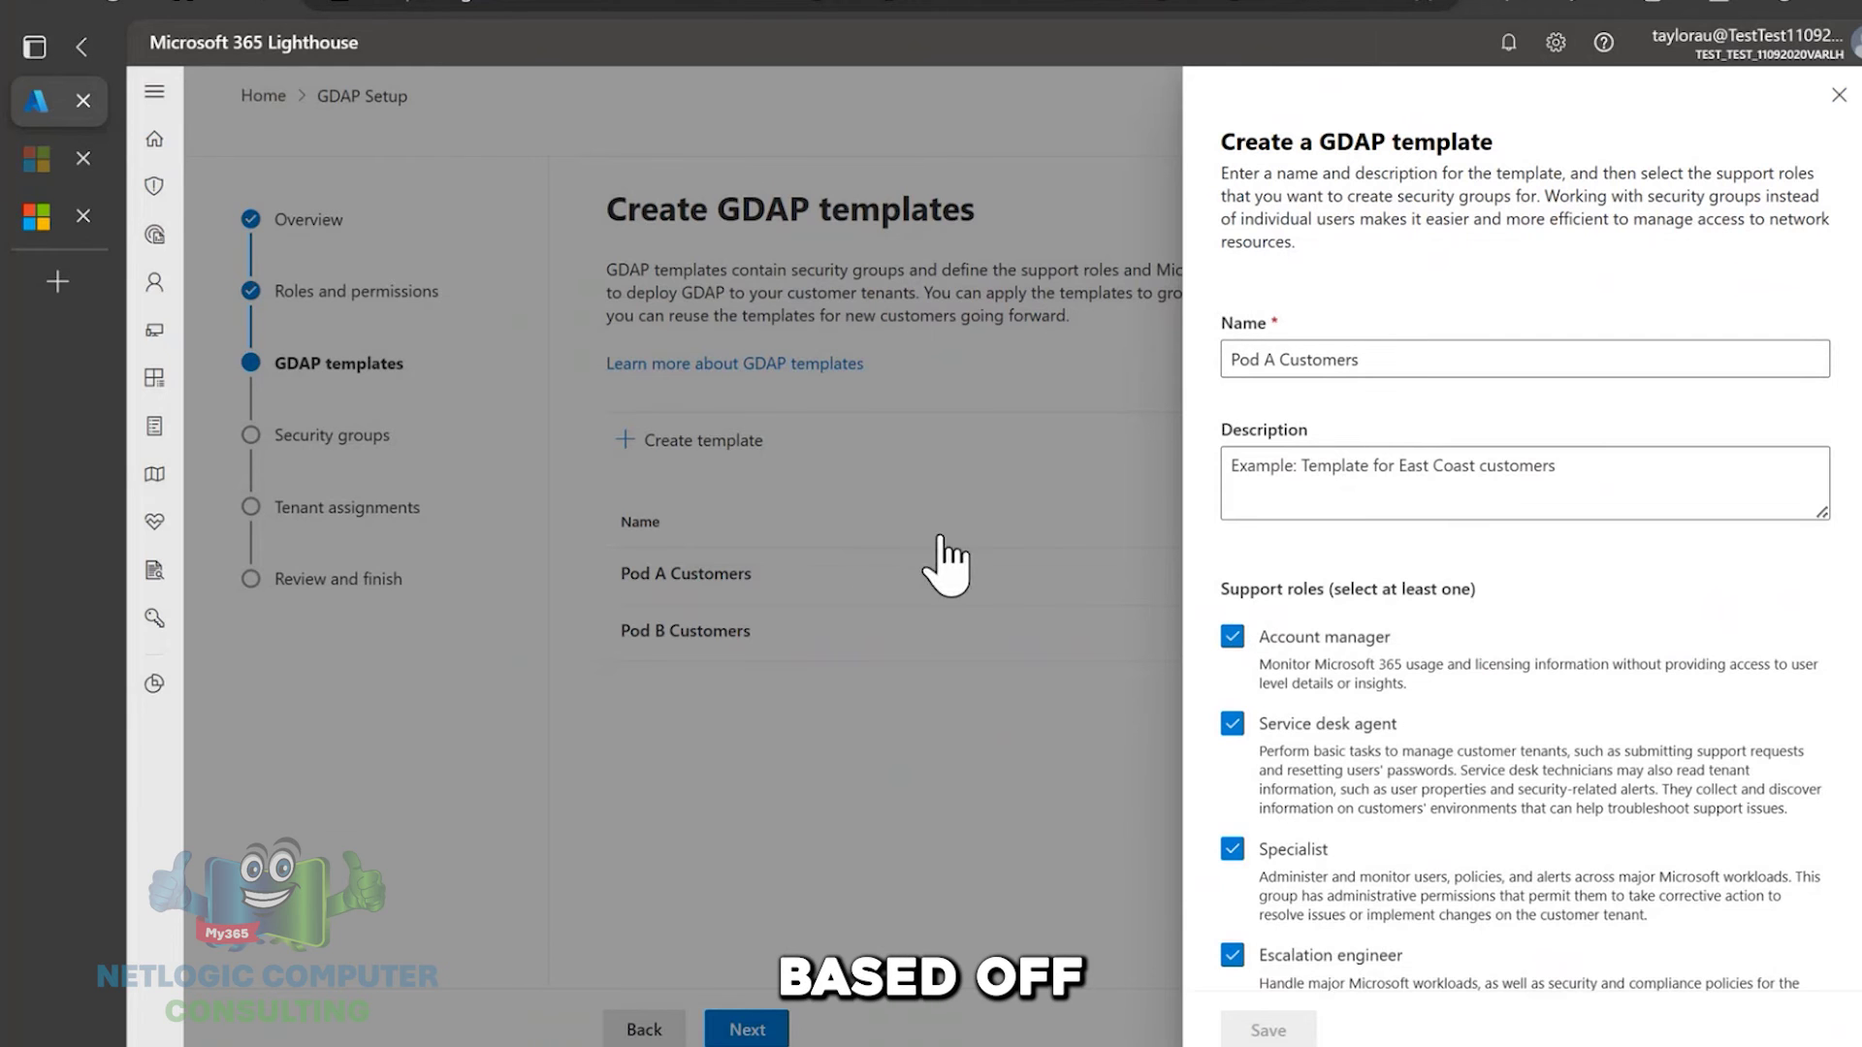
{"action": "scroll", "coordinate": [1212, 473], "scroll_direction": "down", "scroll_amount": 2}
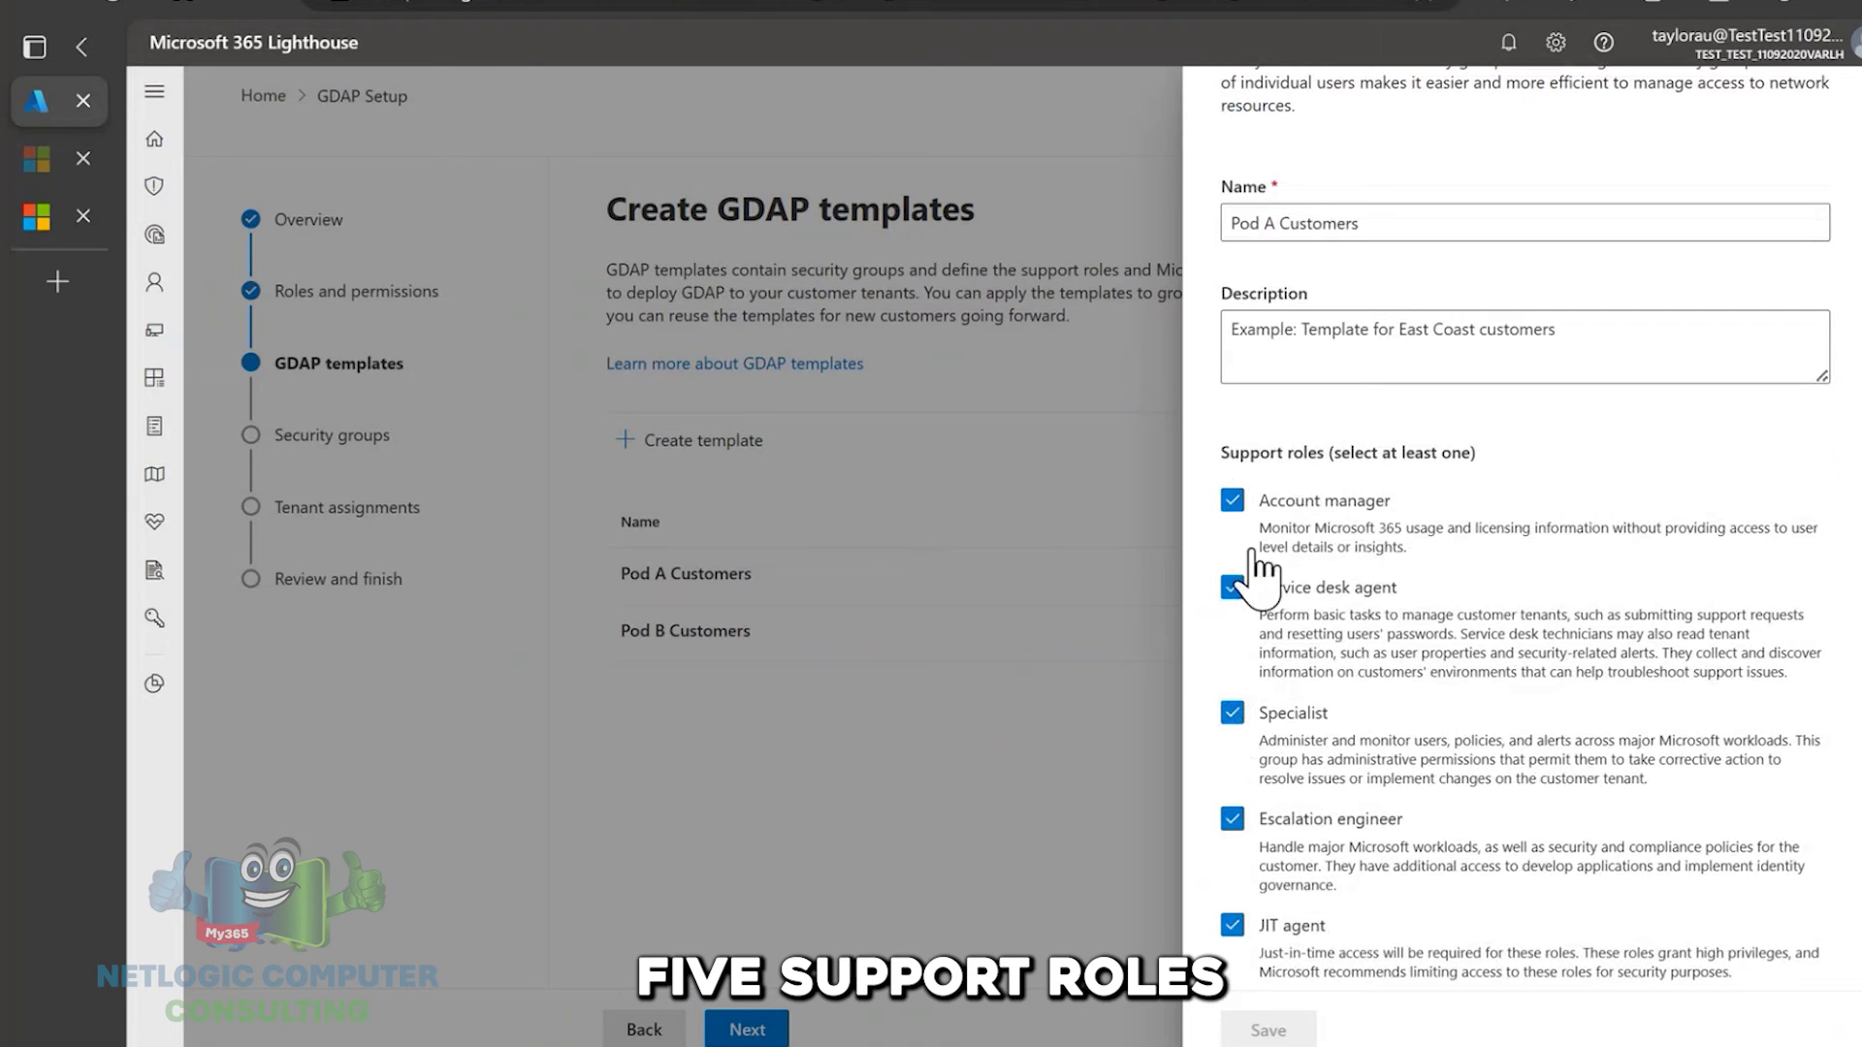
{"action": "scroll", "coordinate": [1469, 737], "scroll_direction": "up", "scroll_amount": 2}
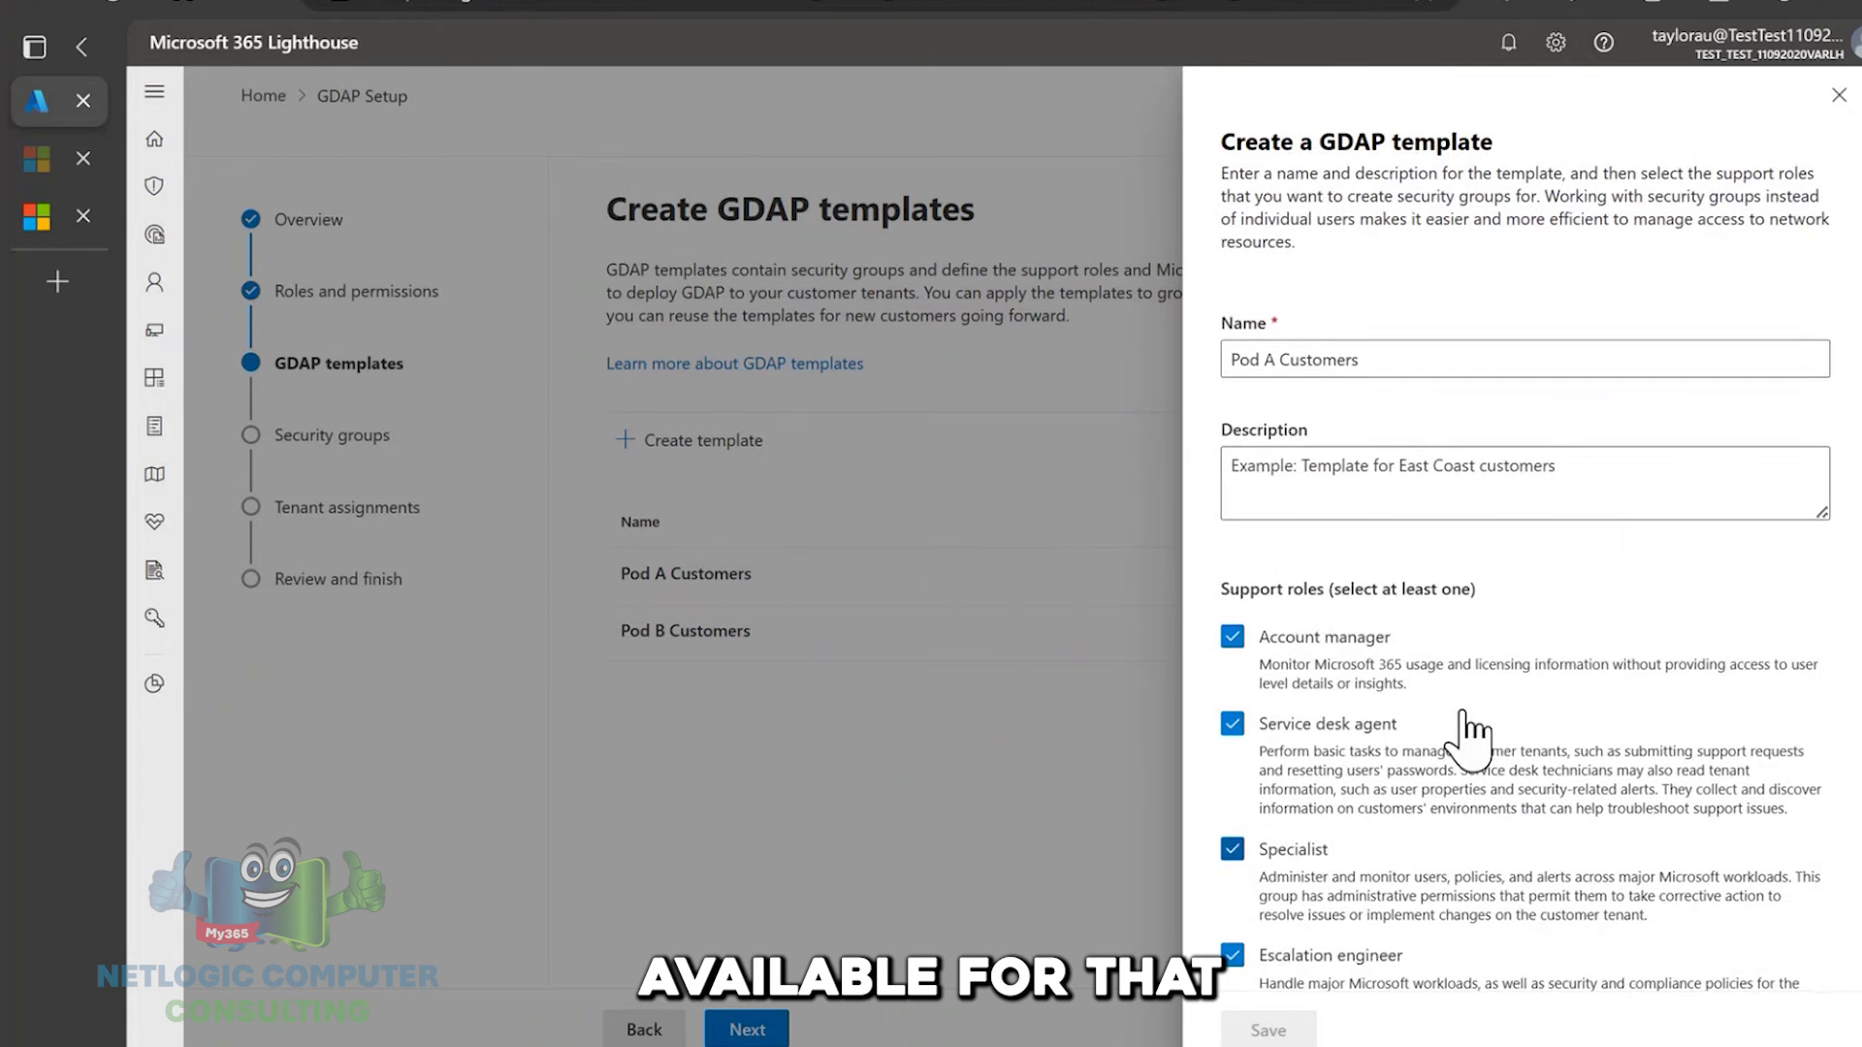
{"action": "scroll", "coordinate": [1404, 824], "scroll_direction": "down", "scroll_amount": 2}
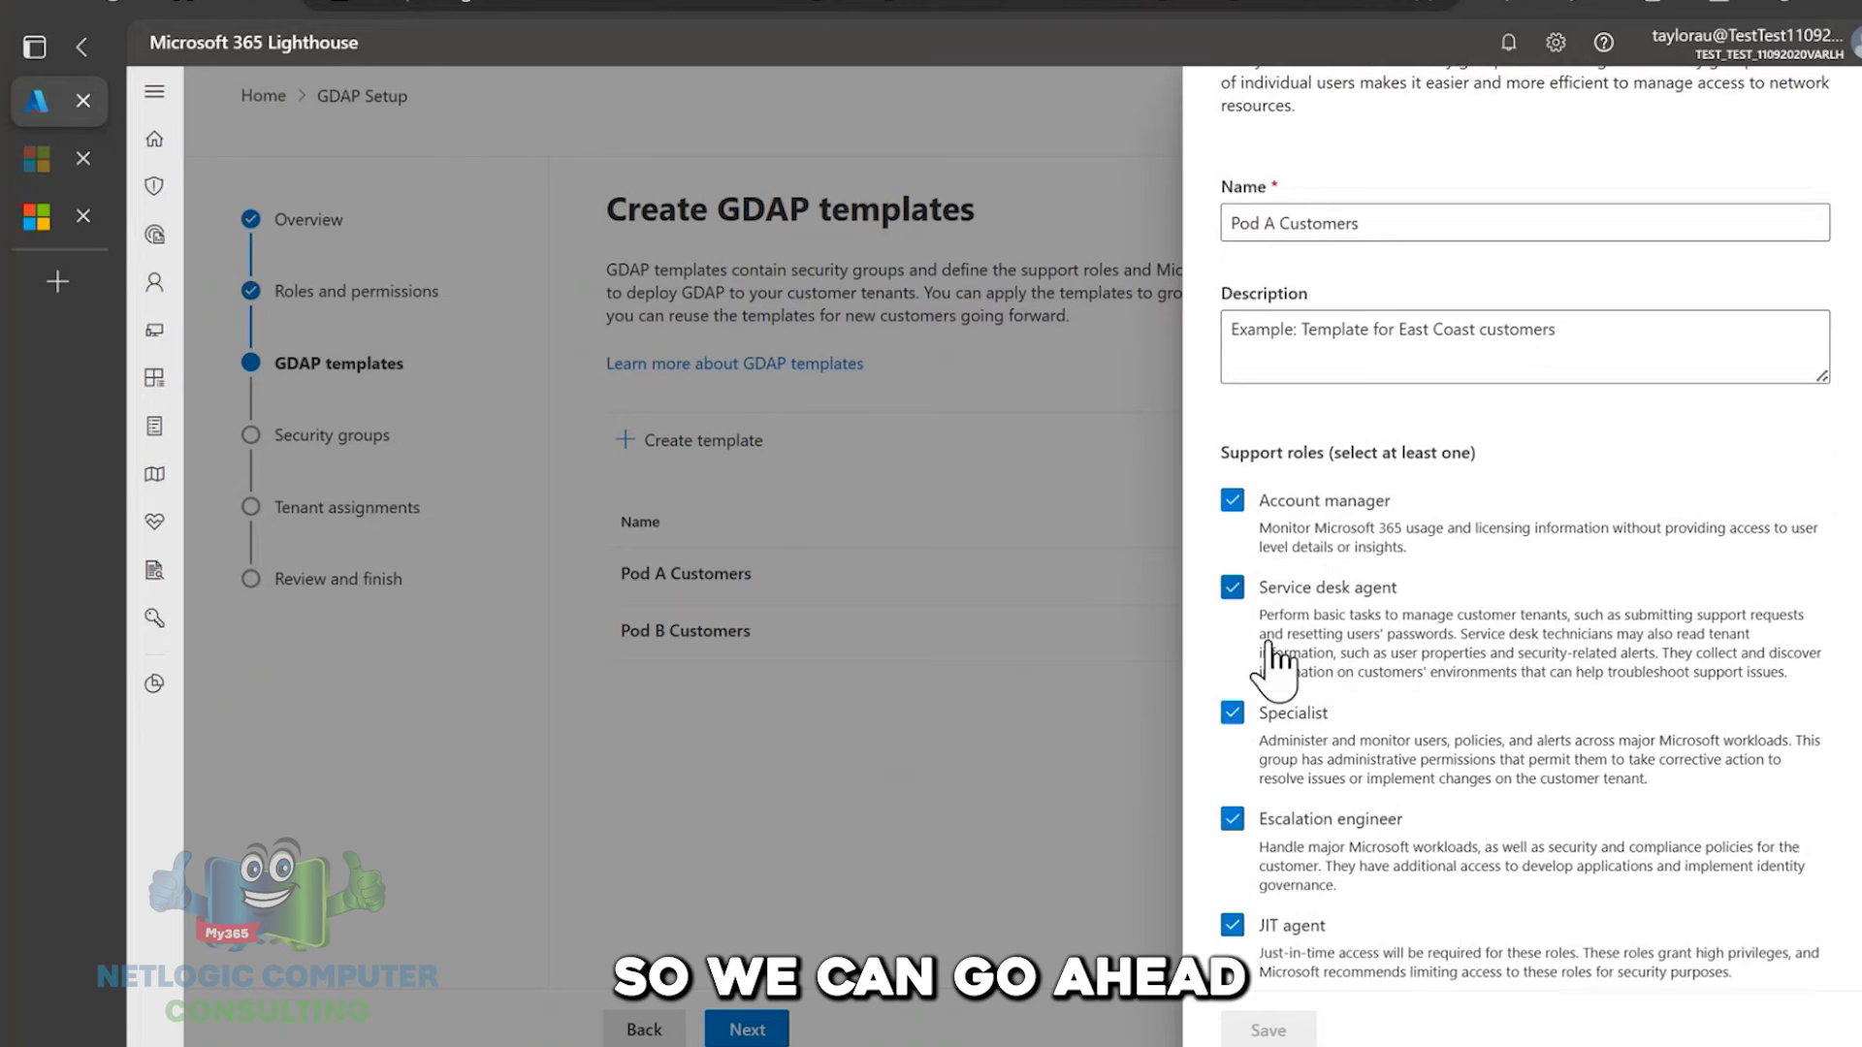
{"action": "scroll", "coordinate": [1377, 950], "scroll_direction": "up", "scroll_amount": 2}
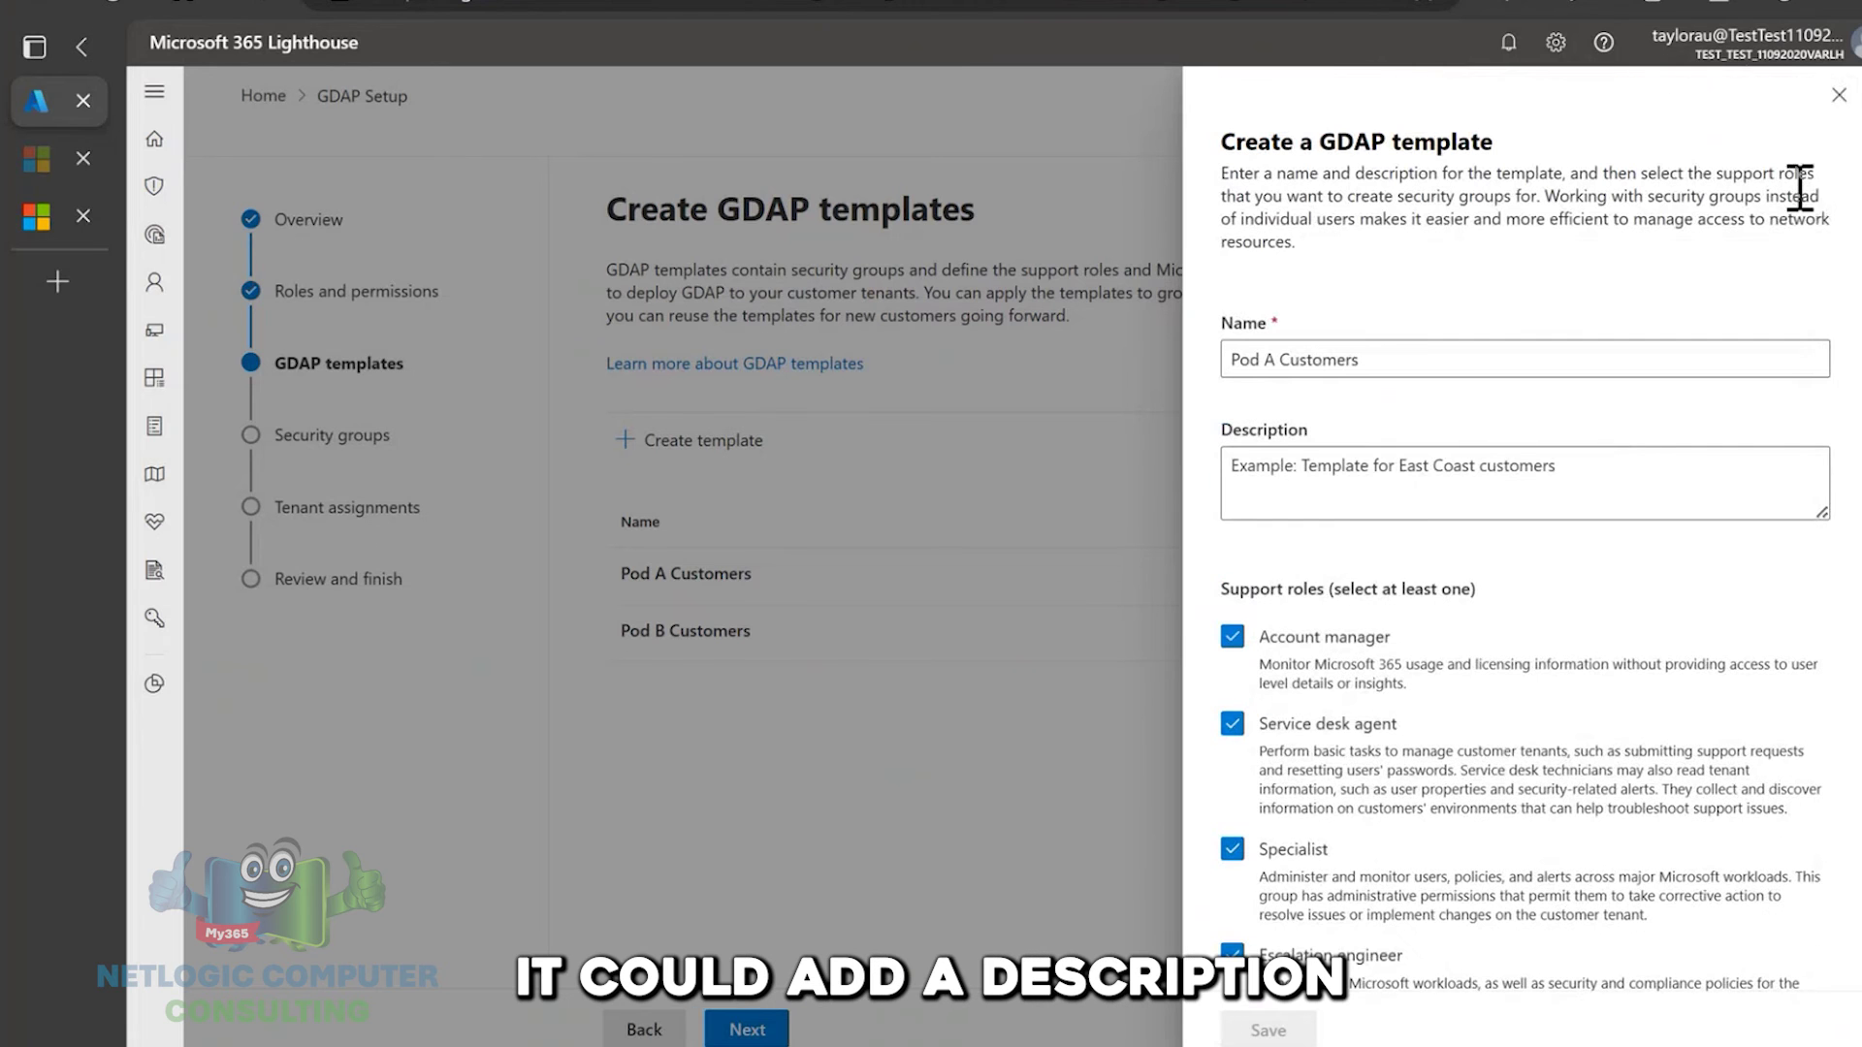
{"action": "left_click", "coordinate": [1839, 94]}
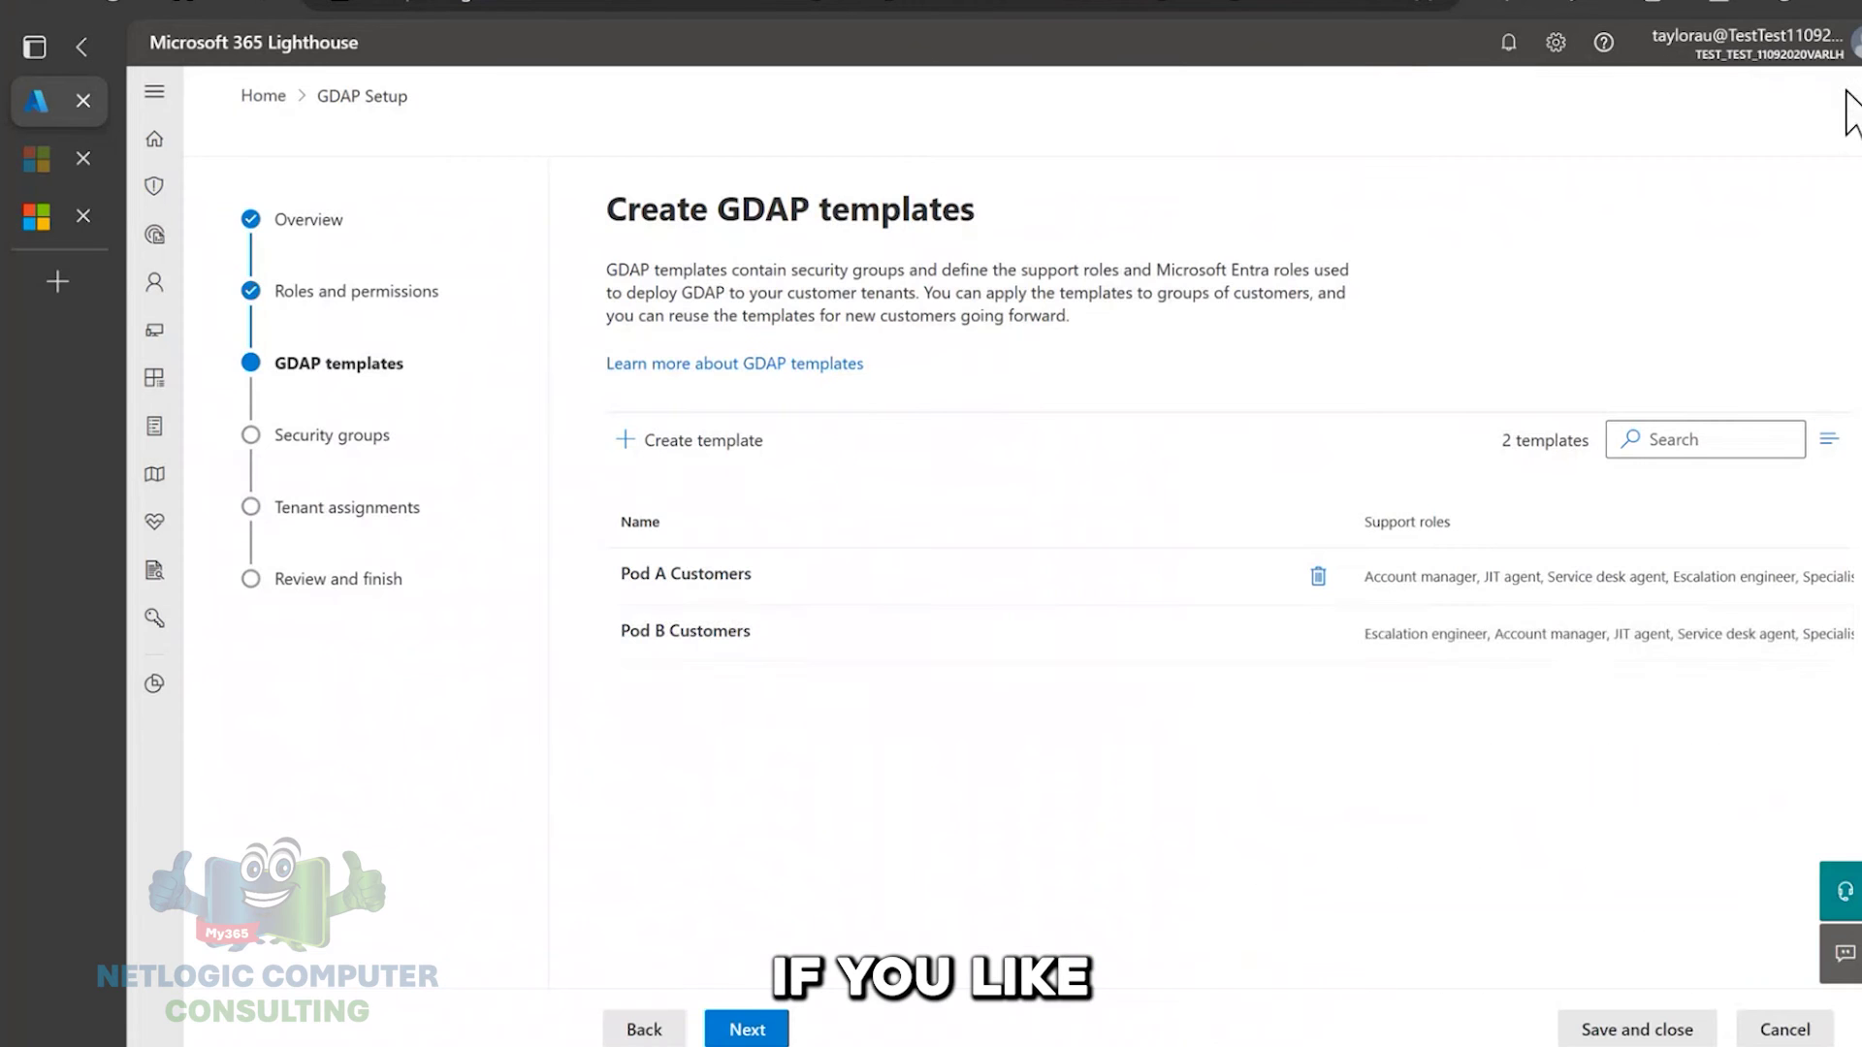
{"action": "left_click", "coordinate": [734, 635]}
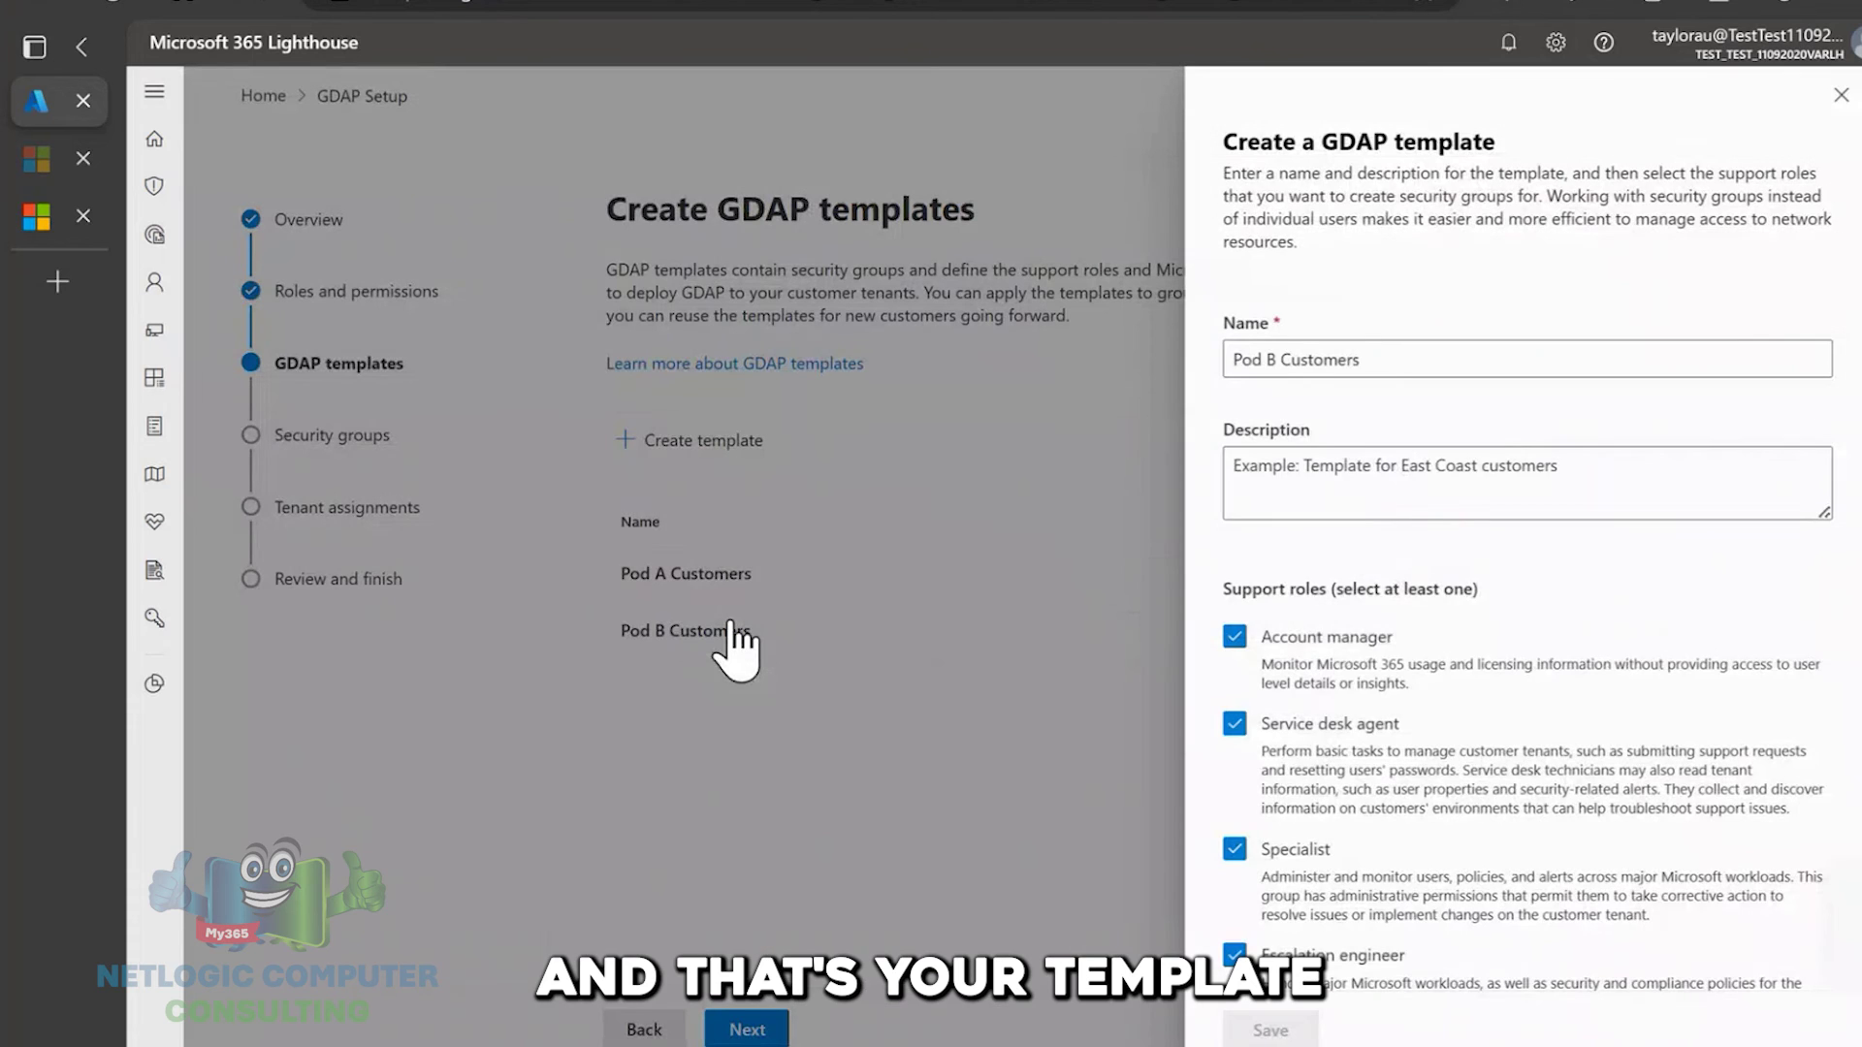
{"action": "scroll", "coordinate": [1459, 611], "scroll_direction": "down", "scroll_amount": 2}
{"action": "scroll", "coordinate": [1358, 582], "scroll_direction": "up", "scroll_amount": 2}
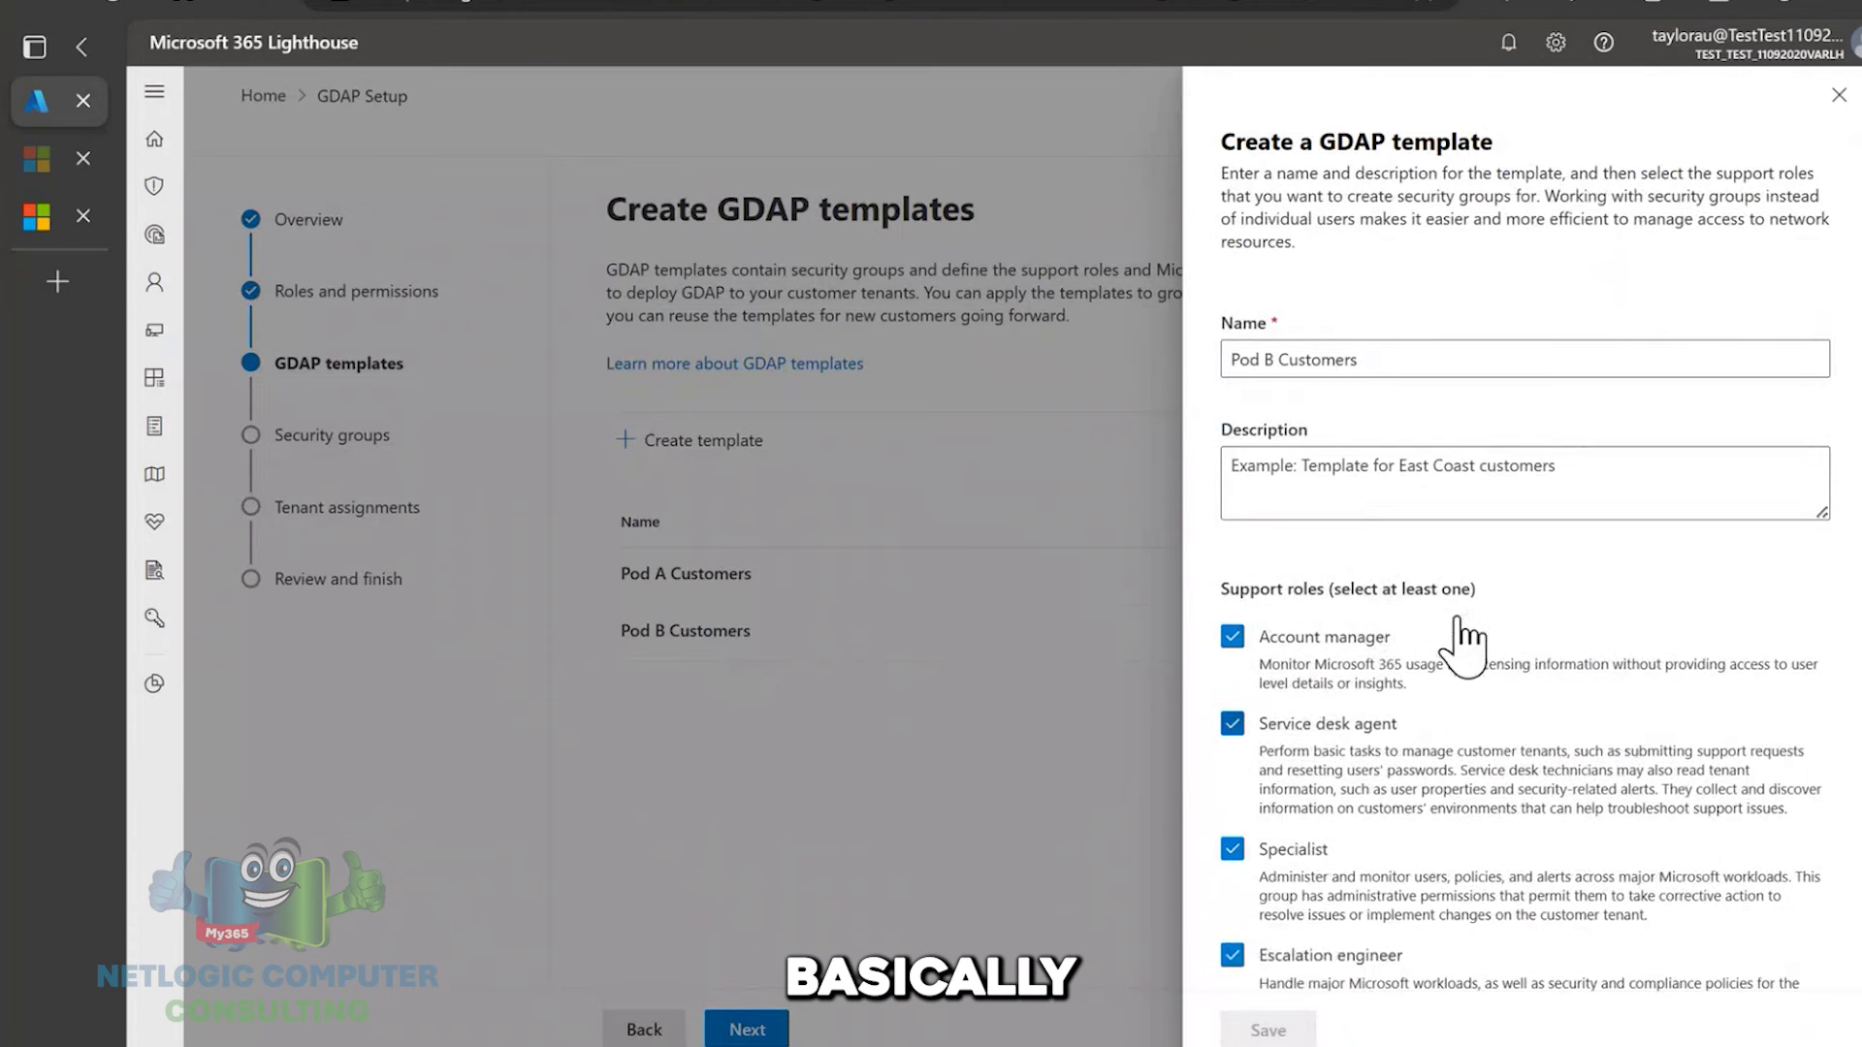
{"action": "left_click", "coordinate": [1841, 93]}
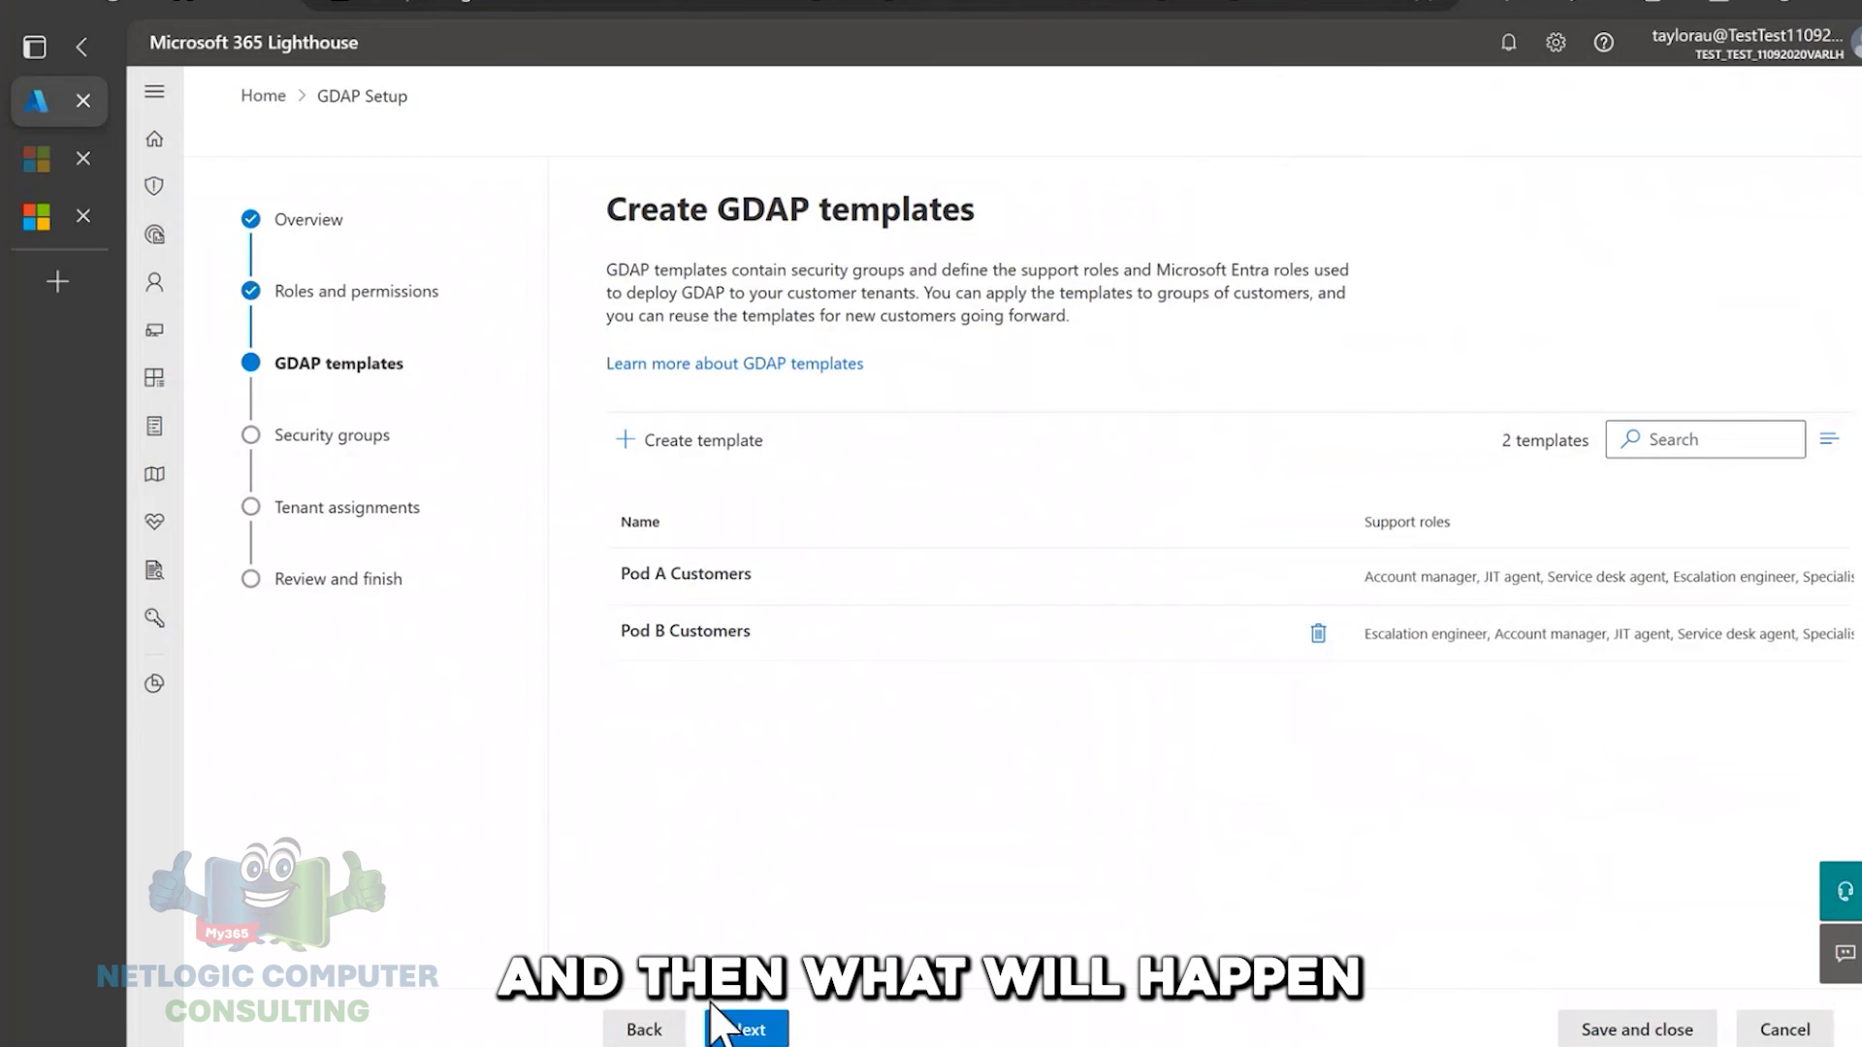
{"action": "left_click", "coordinate": [729, 1025]}
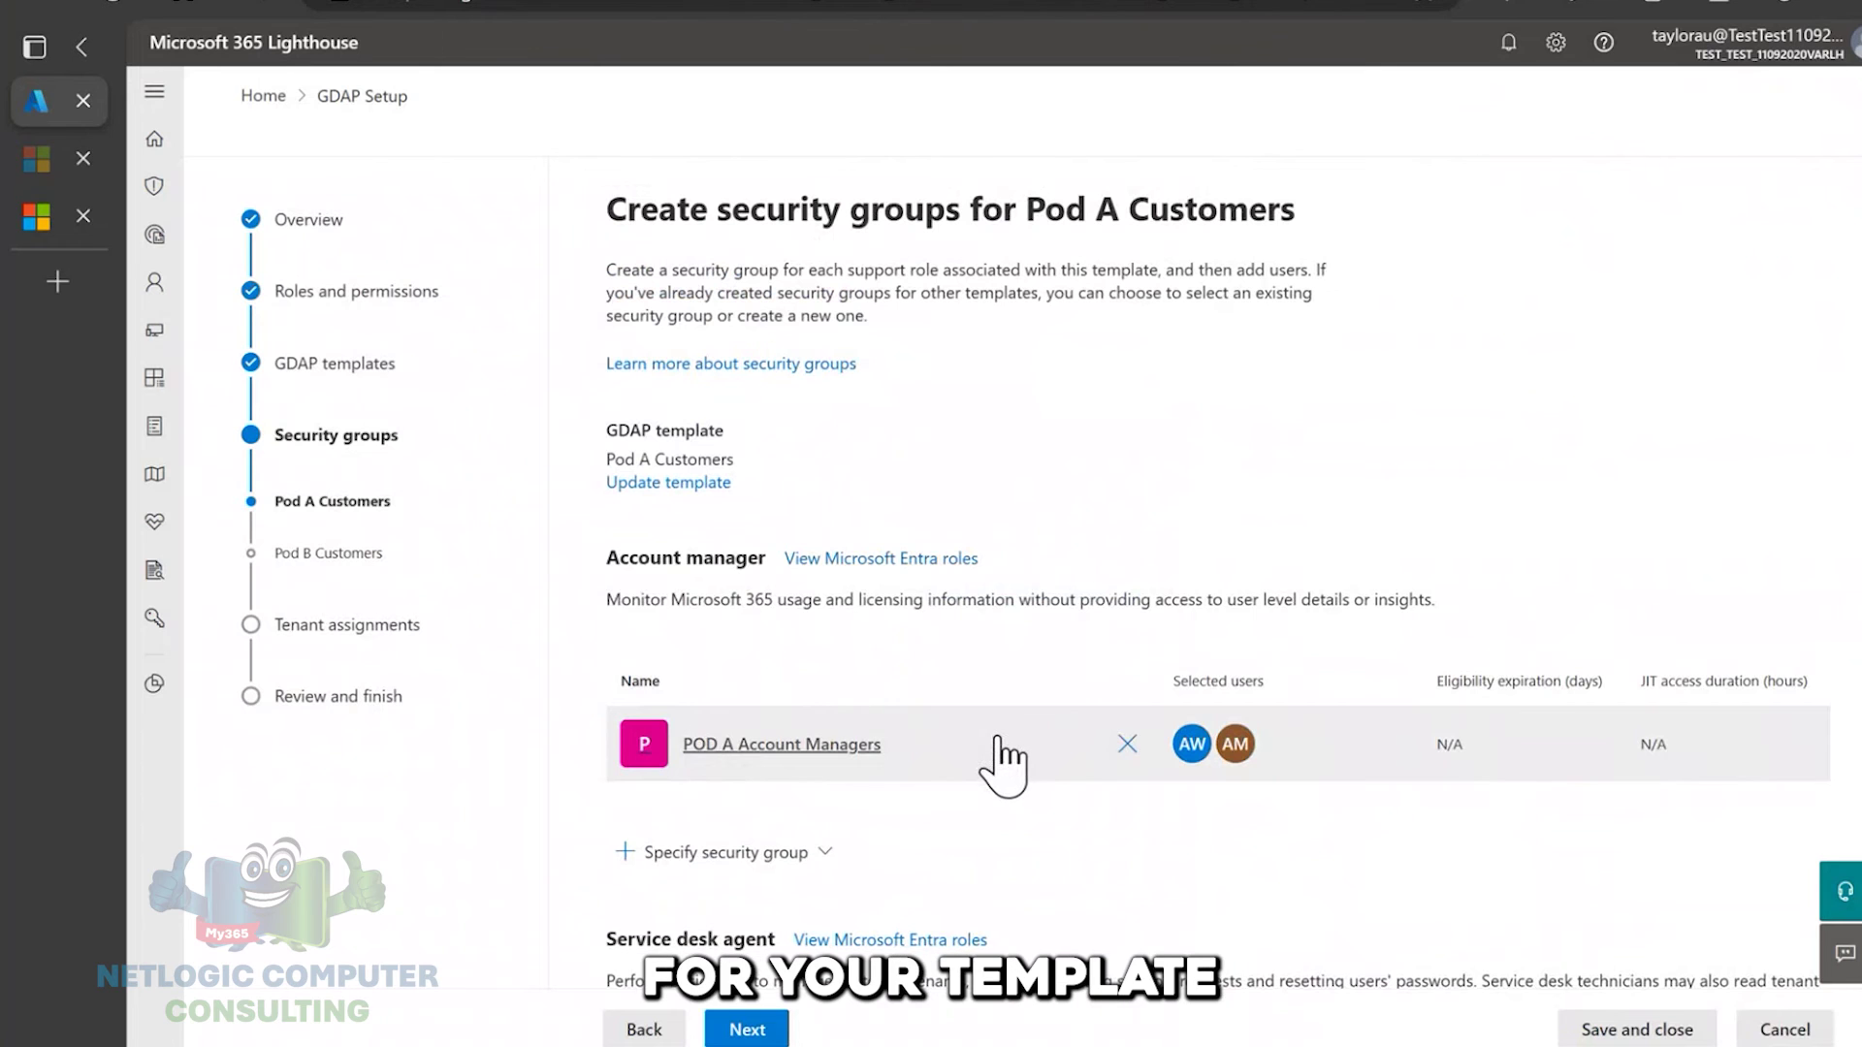
{"action": "scroll", "coordinate": [860, 656], "scroll_direction": "down", "scroll_amount": 1}
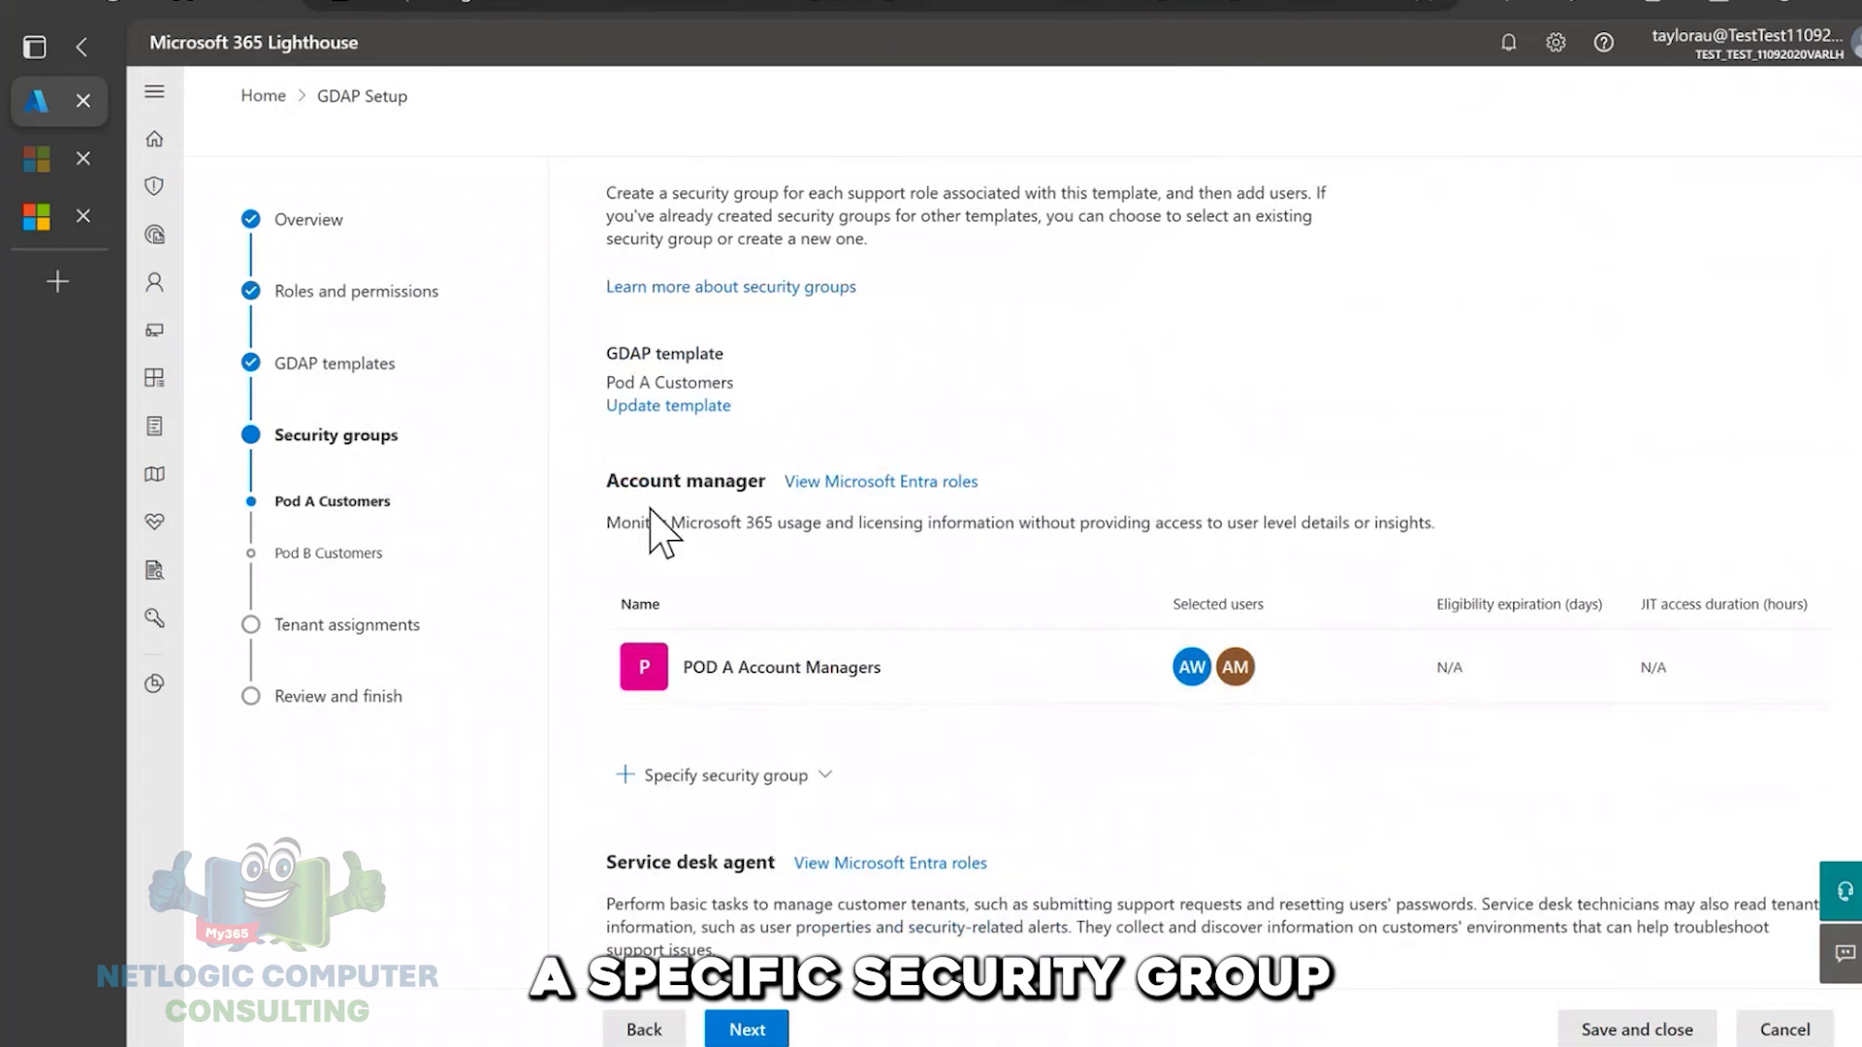
{"action": "scroll", "coordinate": [666, 532], "scroll_direction": "up", "scroll_amount": 1}
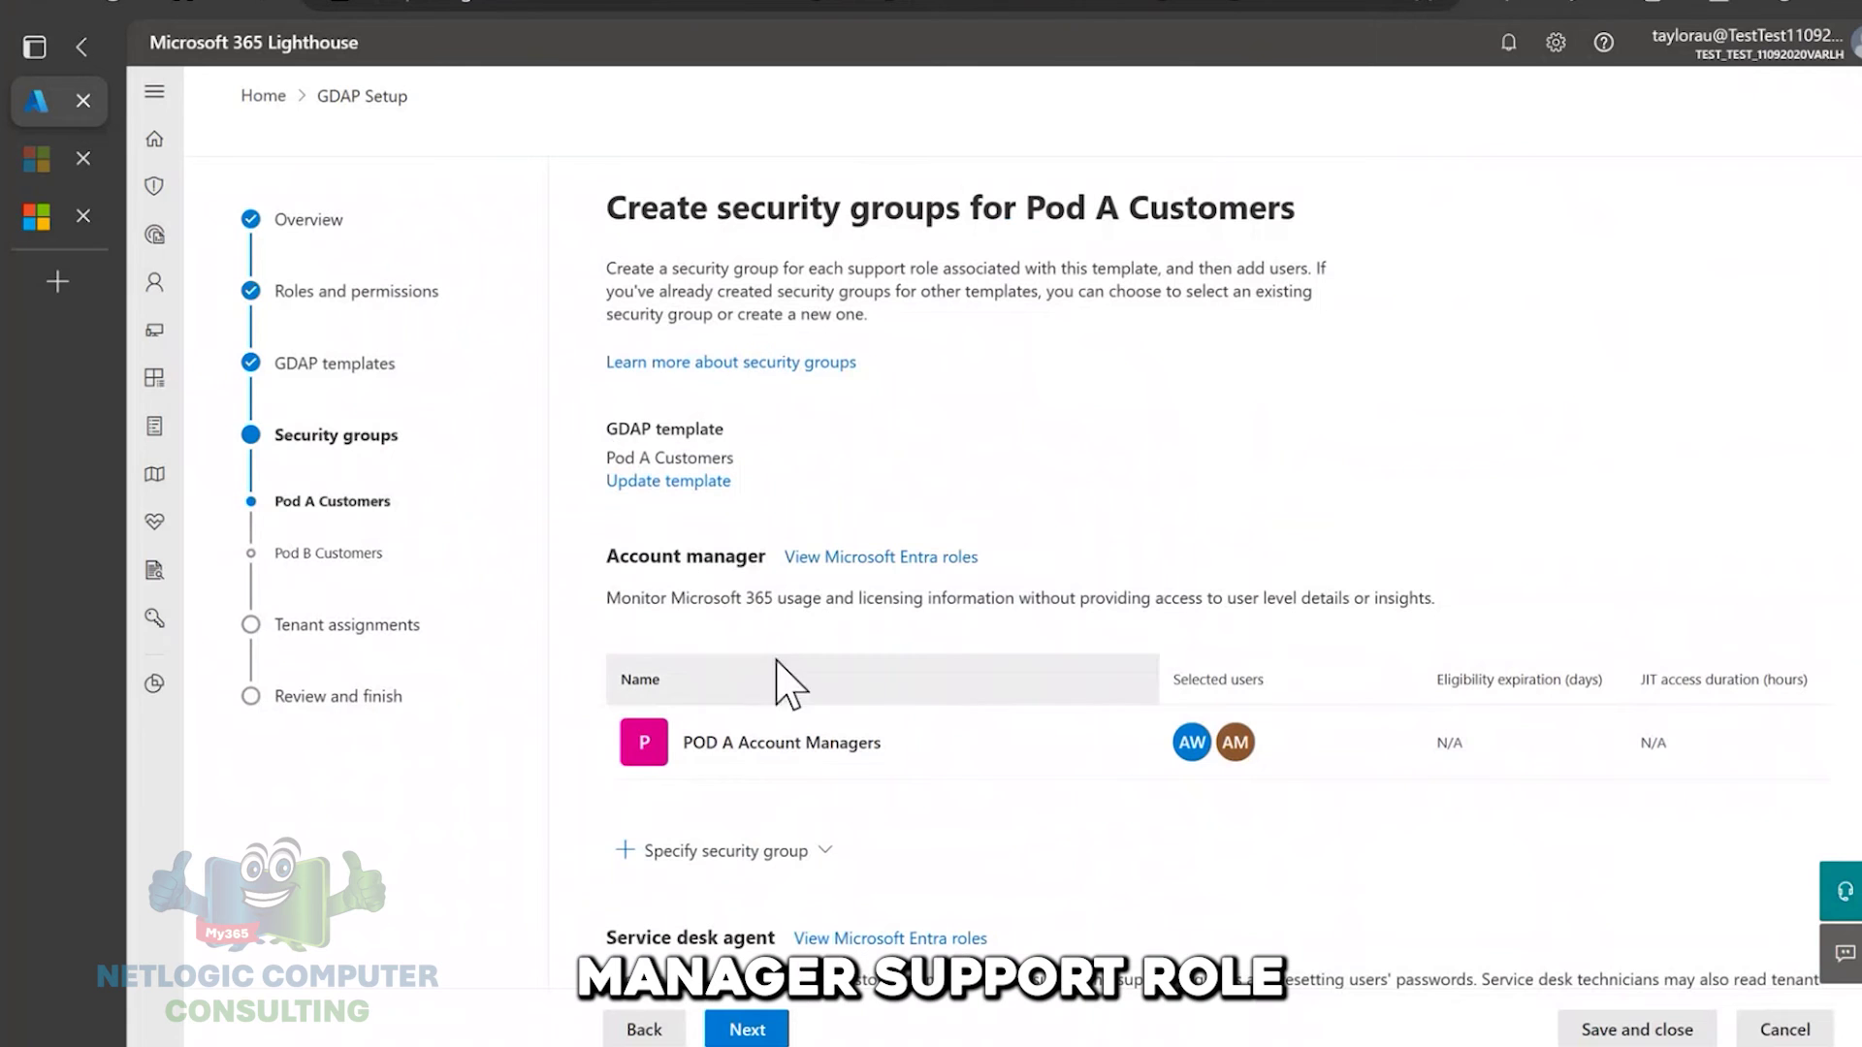
{"action": "left_click", "coordinate": [931, 751]}
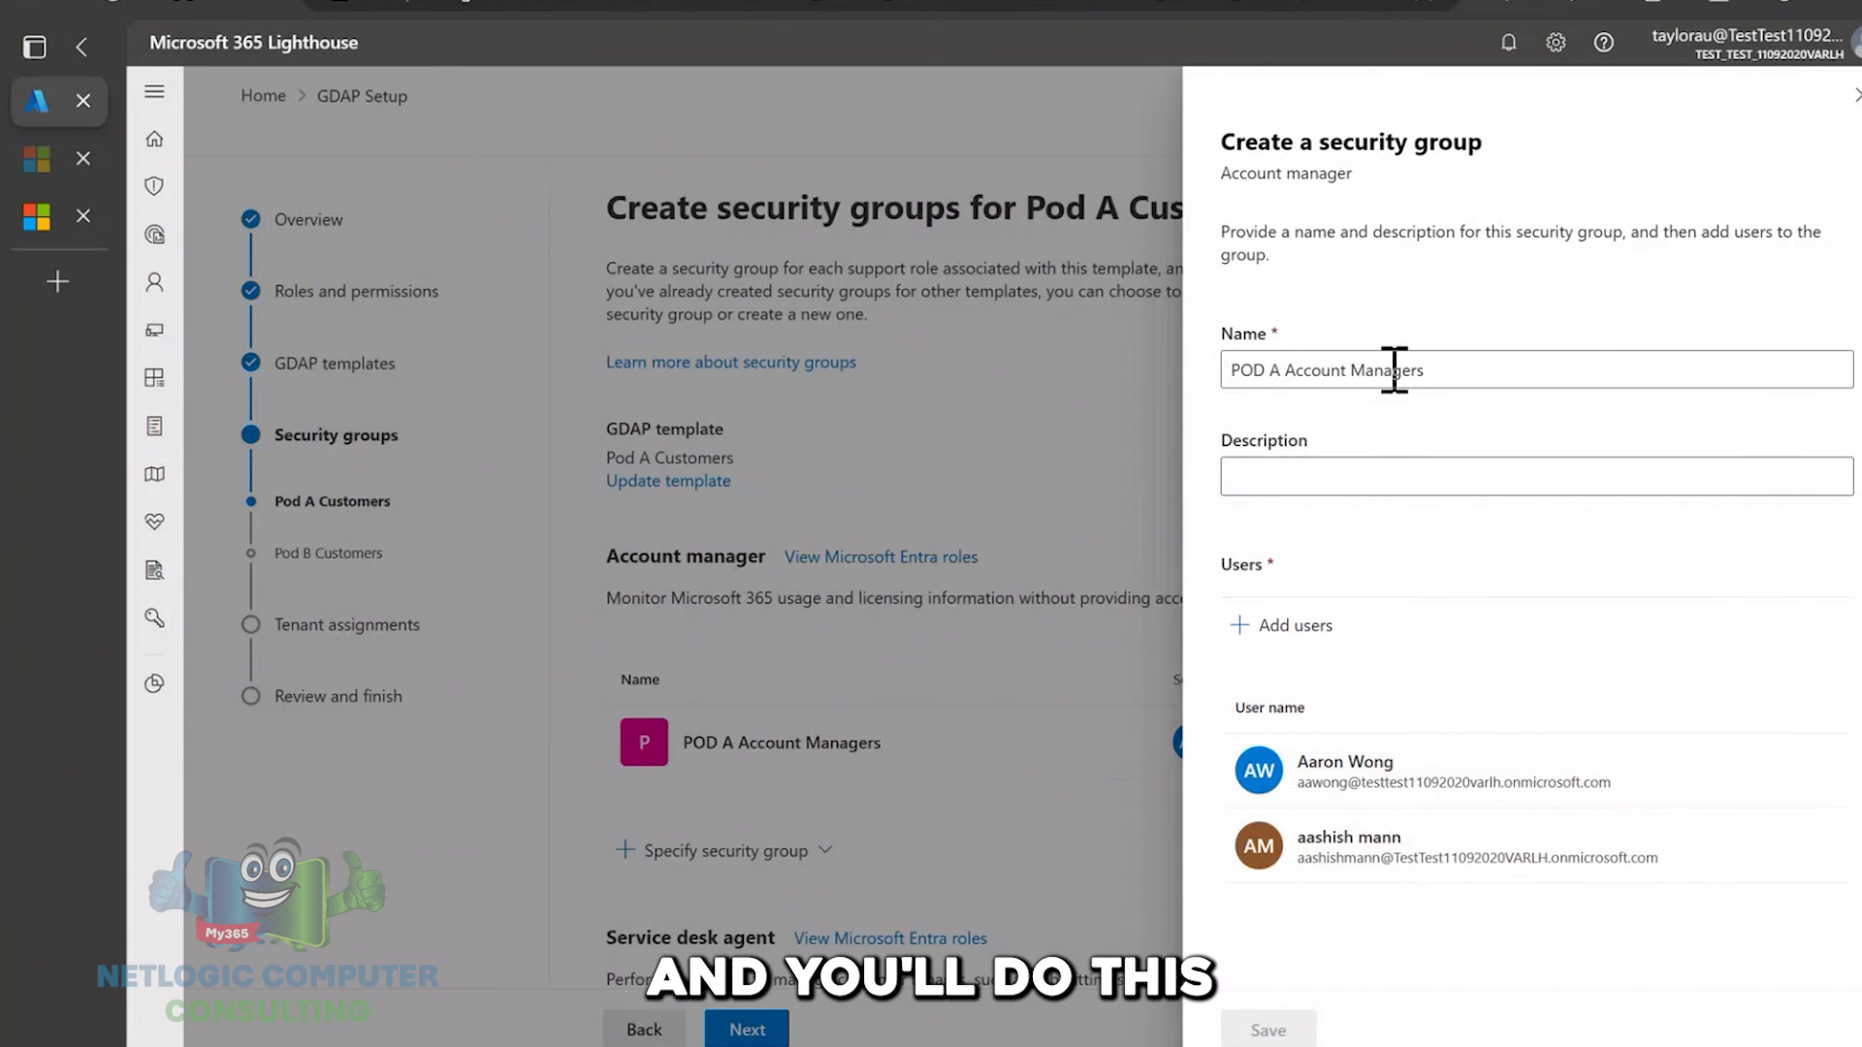
{"action": "left_click", "coordinate": [1854, 95]}
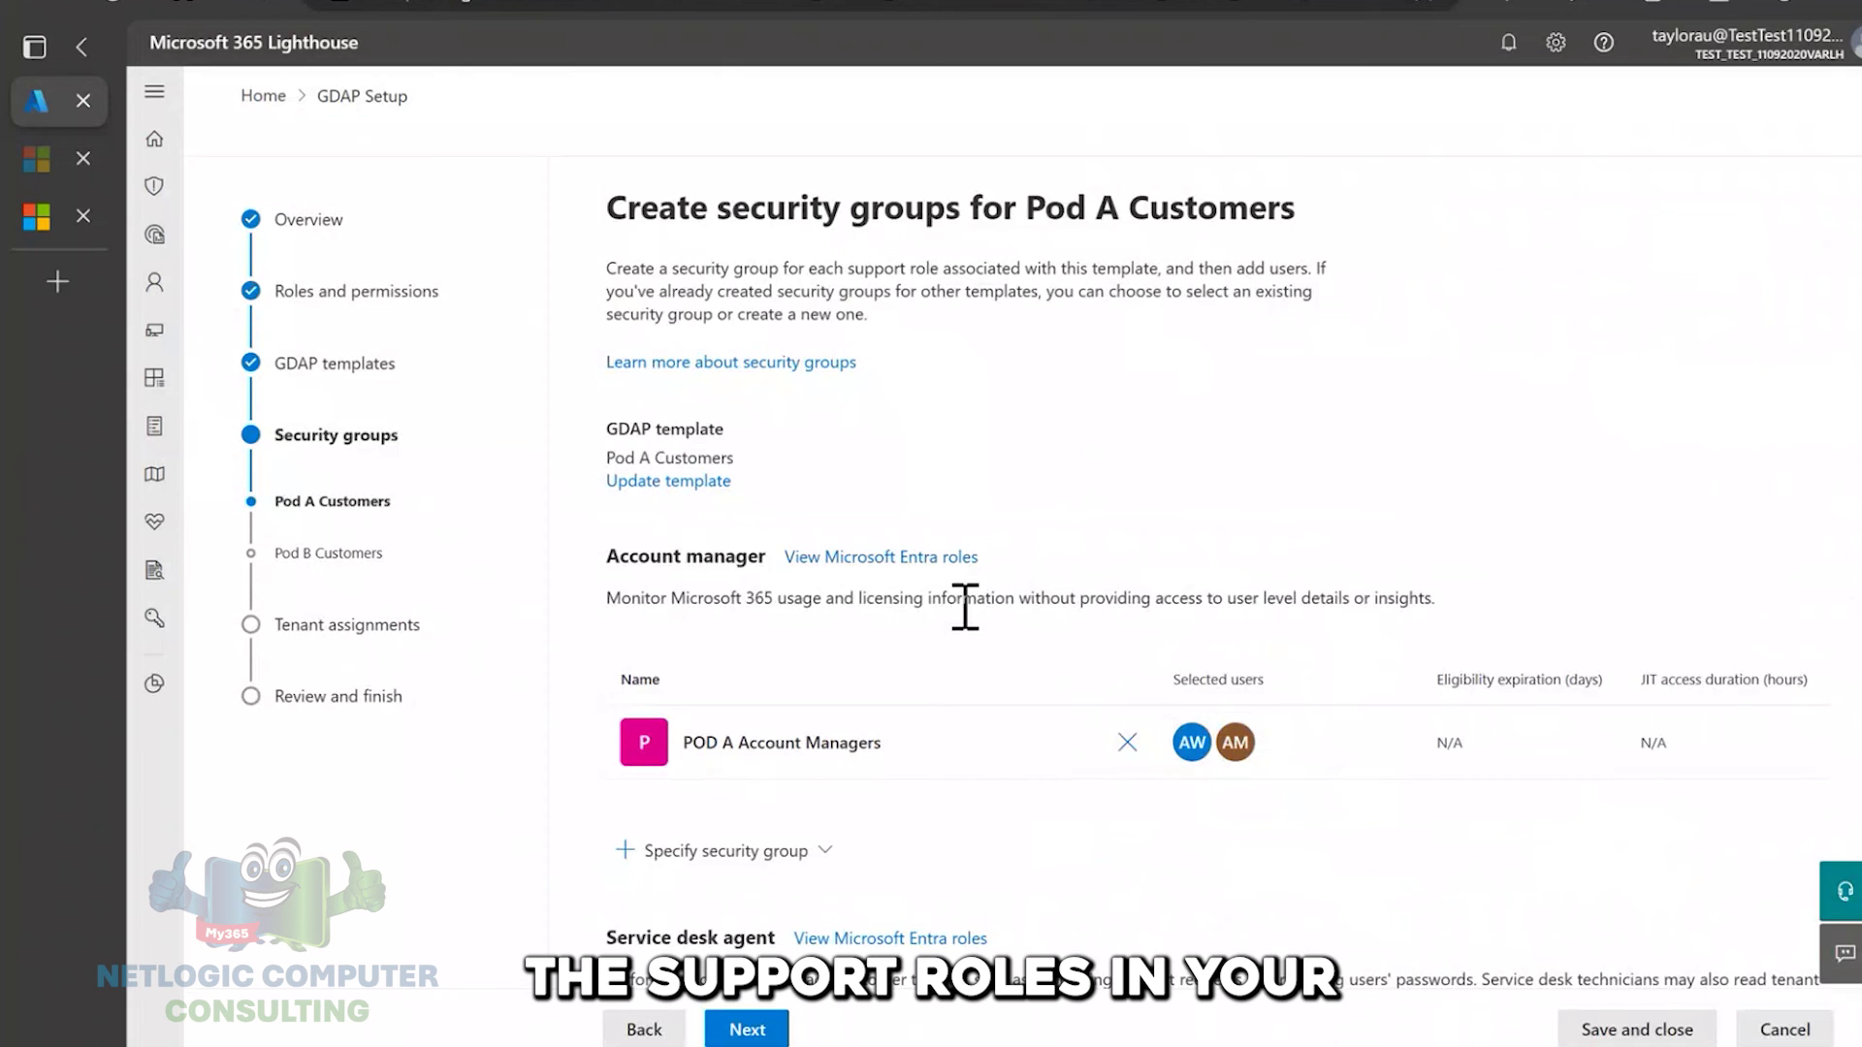
{"action": "scroll", "coordinate": [965, 606], "scroll_direction": "down", "scroll_amount": 4}
{"action": "scroll", "coordinate": [965, 606], "scroll_direction": "down", "scroll_amount": 10}
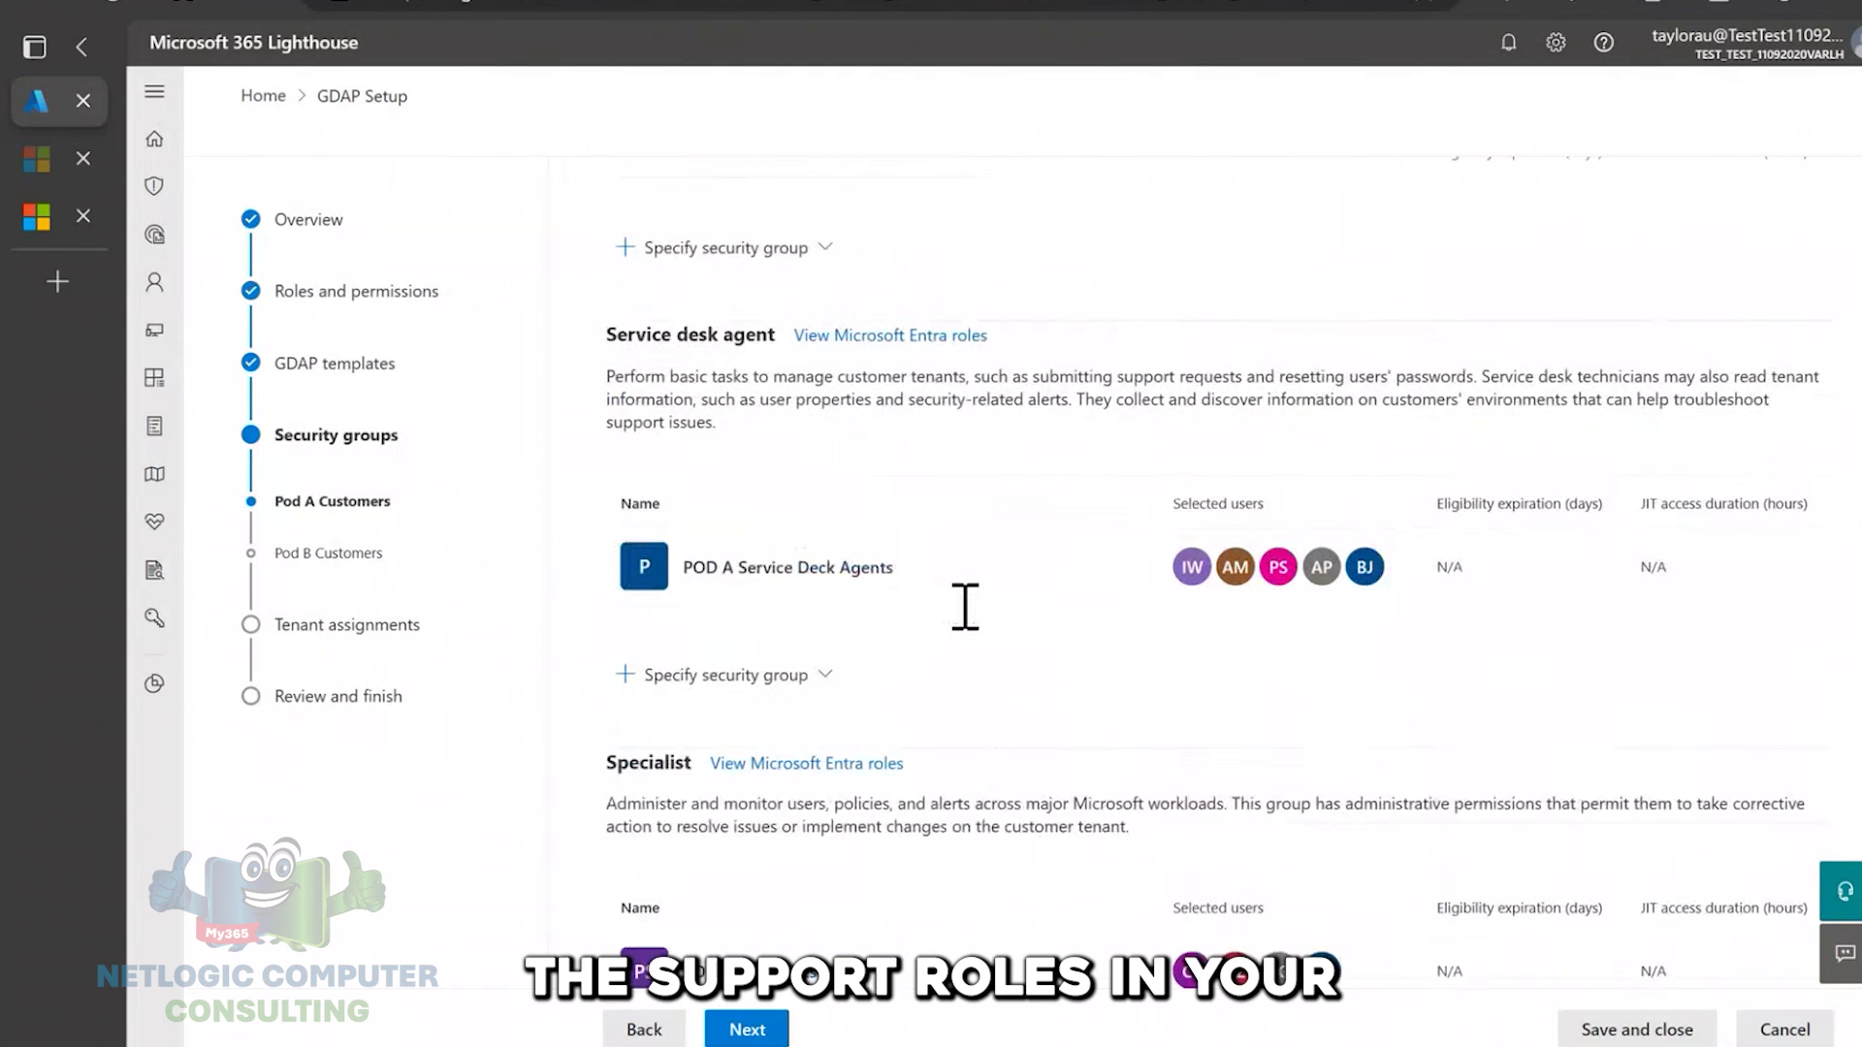
{"action": "scroll", "coordinate": [965, 606], "scroll_direction": "down", "scroll_amount": 4}
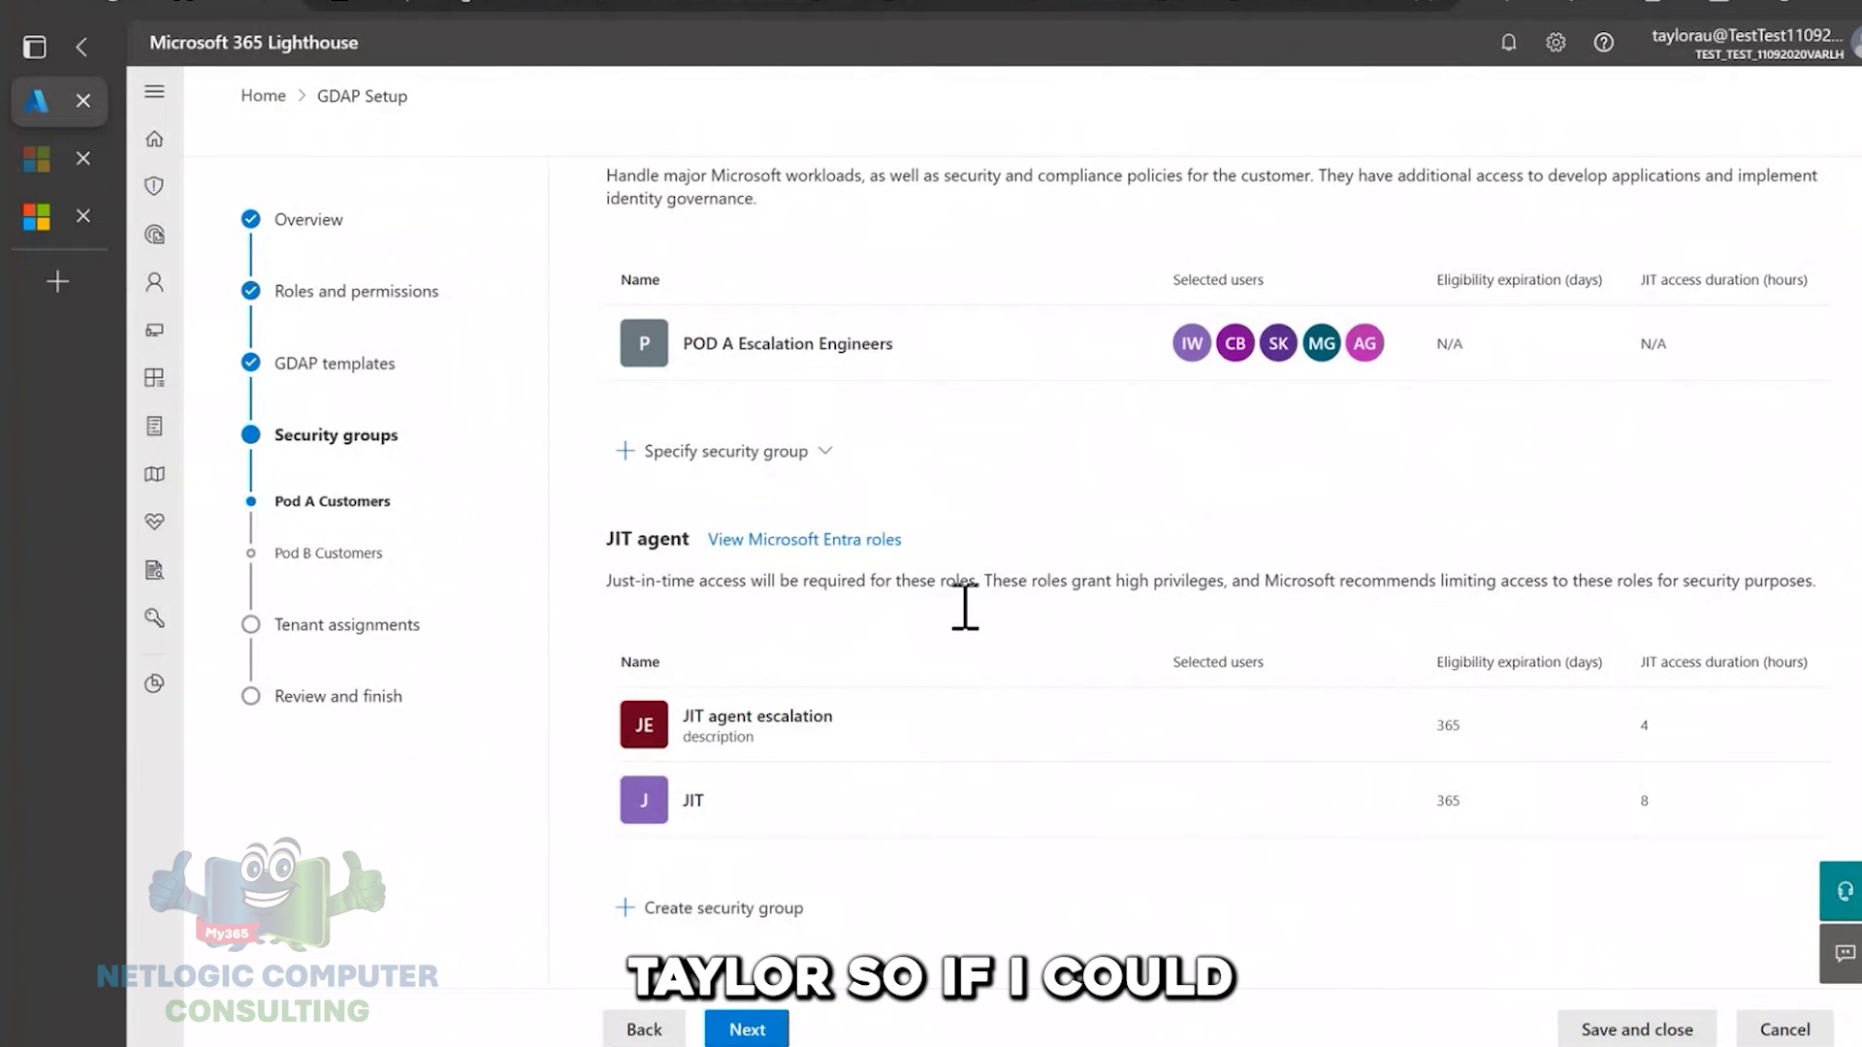
{"action": "scroll", "coordinate": [964, 606], "scroll_direction": "up", "scroll_amount": 20}
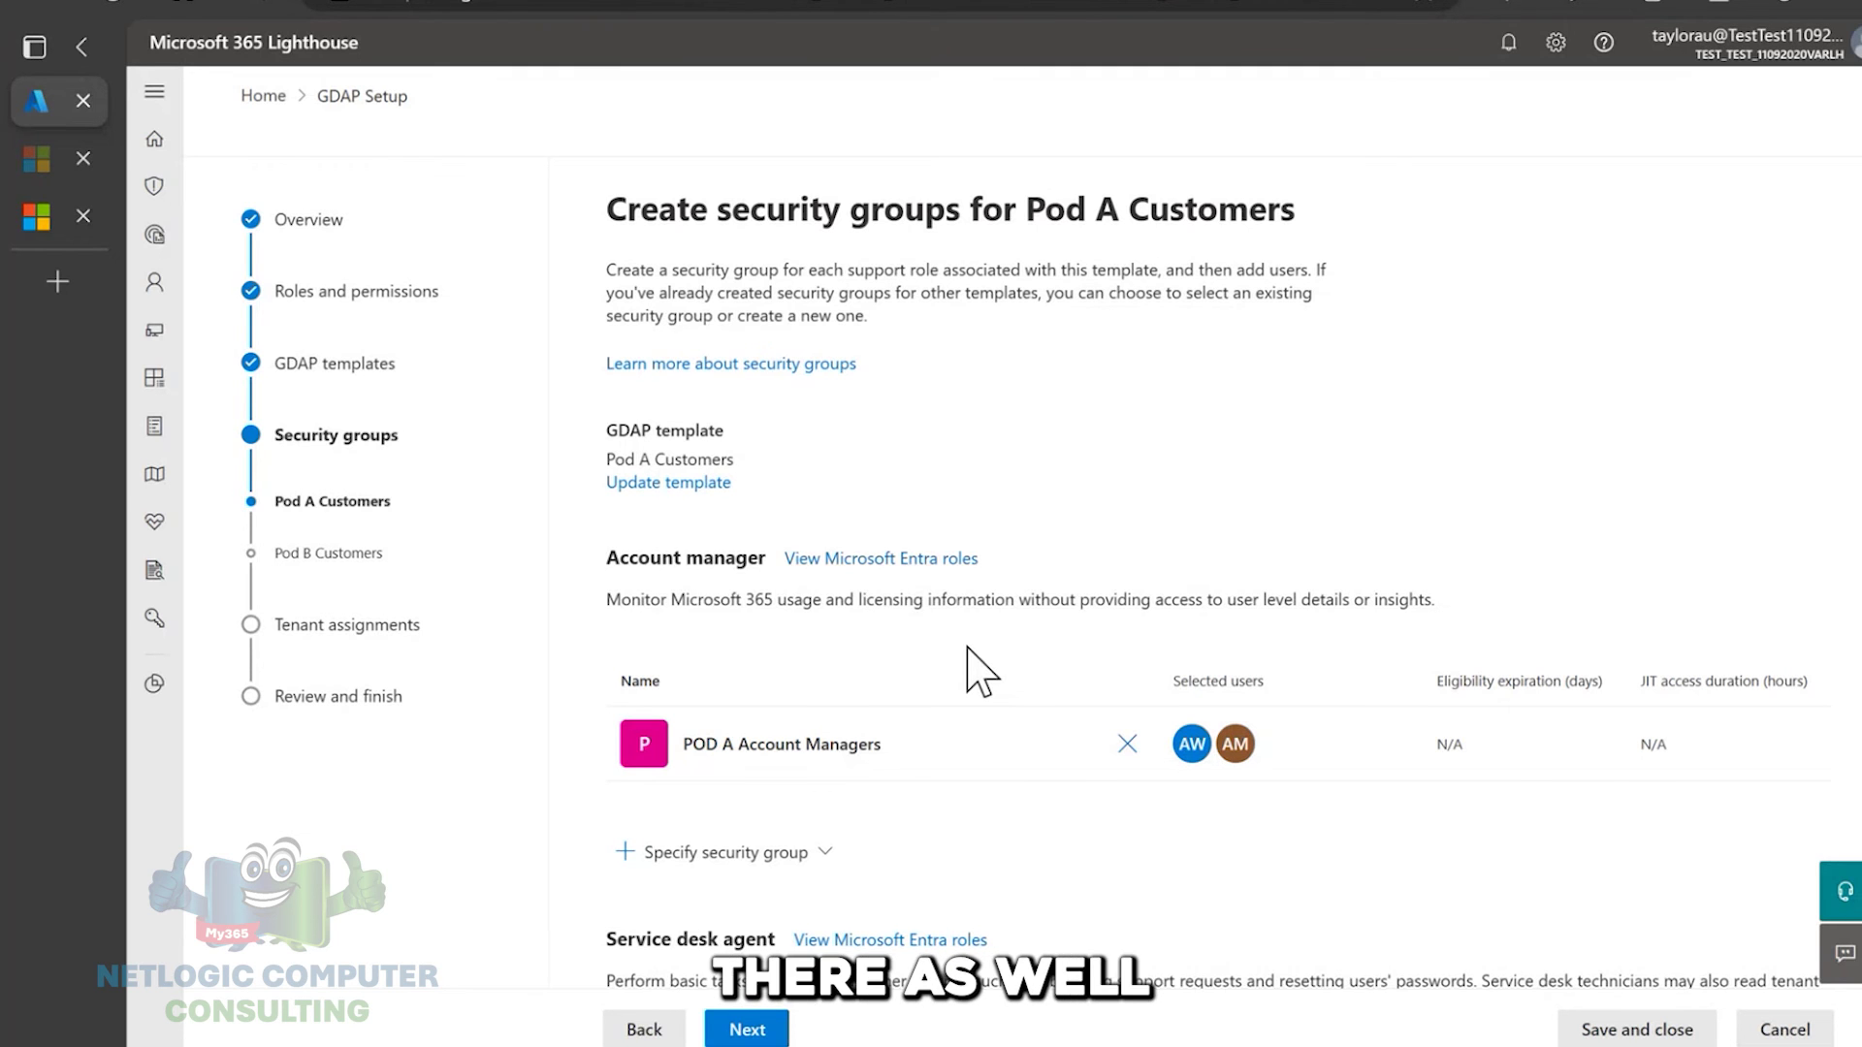
- Save Pod A's security groups, review Pod B's groups, and continue to tenant assignments
{"action": "left_click", "coordinate": [747, 1029]}
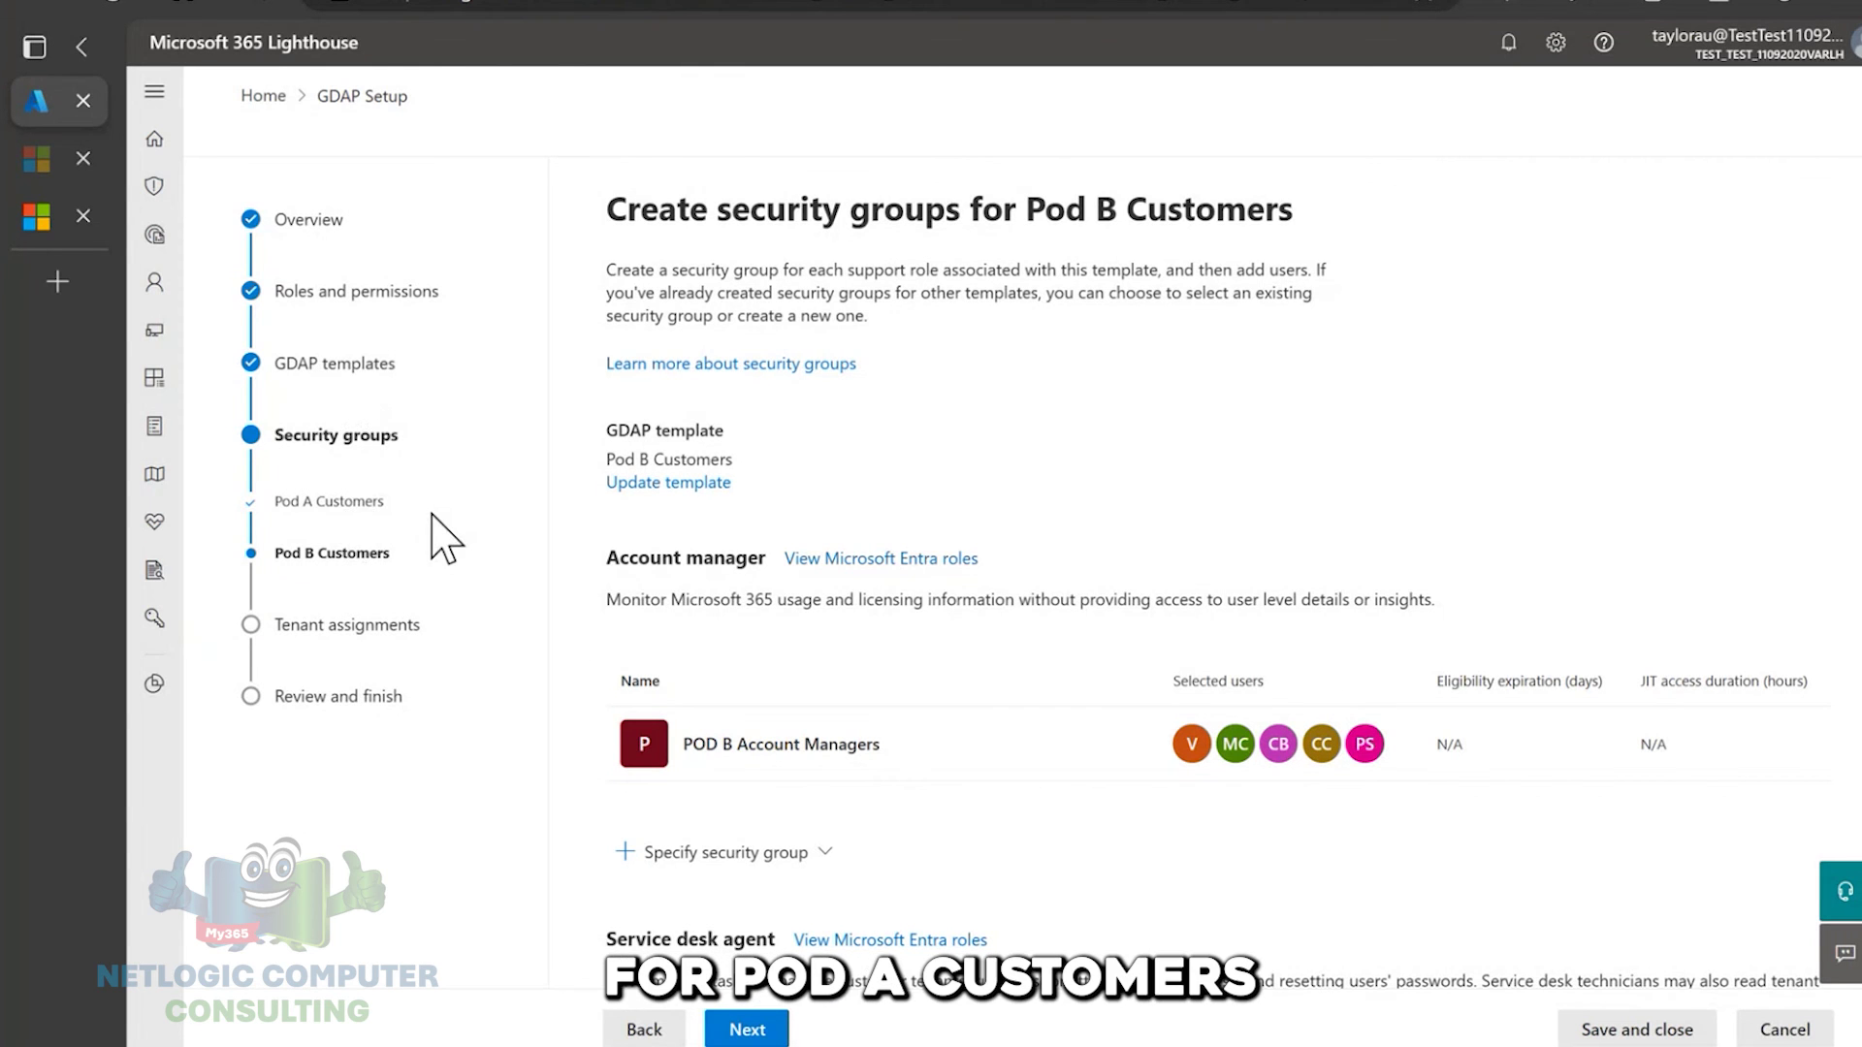
{"action": "scroll", "coordinate": [559, 650], "scroll_direction": "down", "scroll_amount": 5}
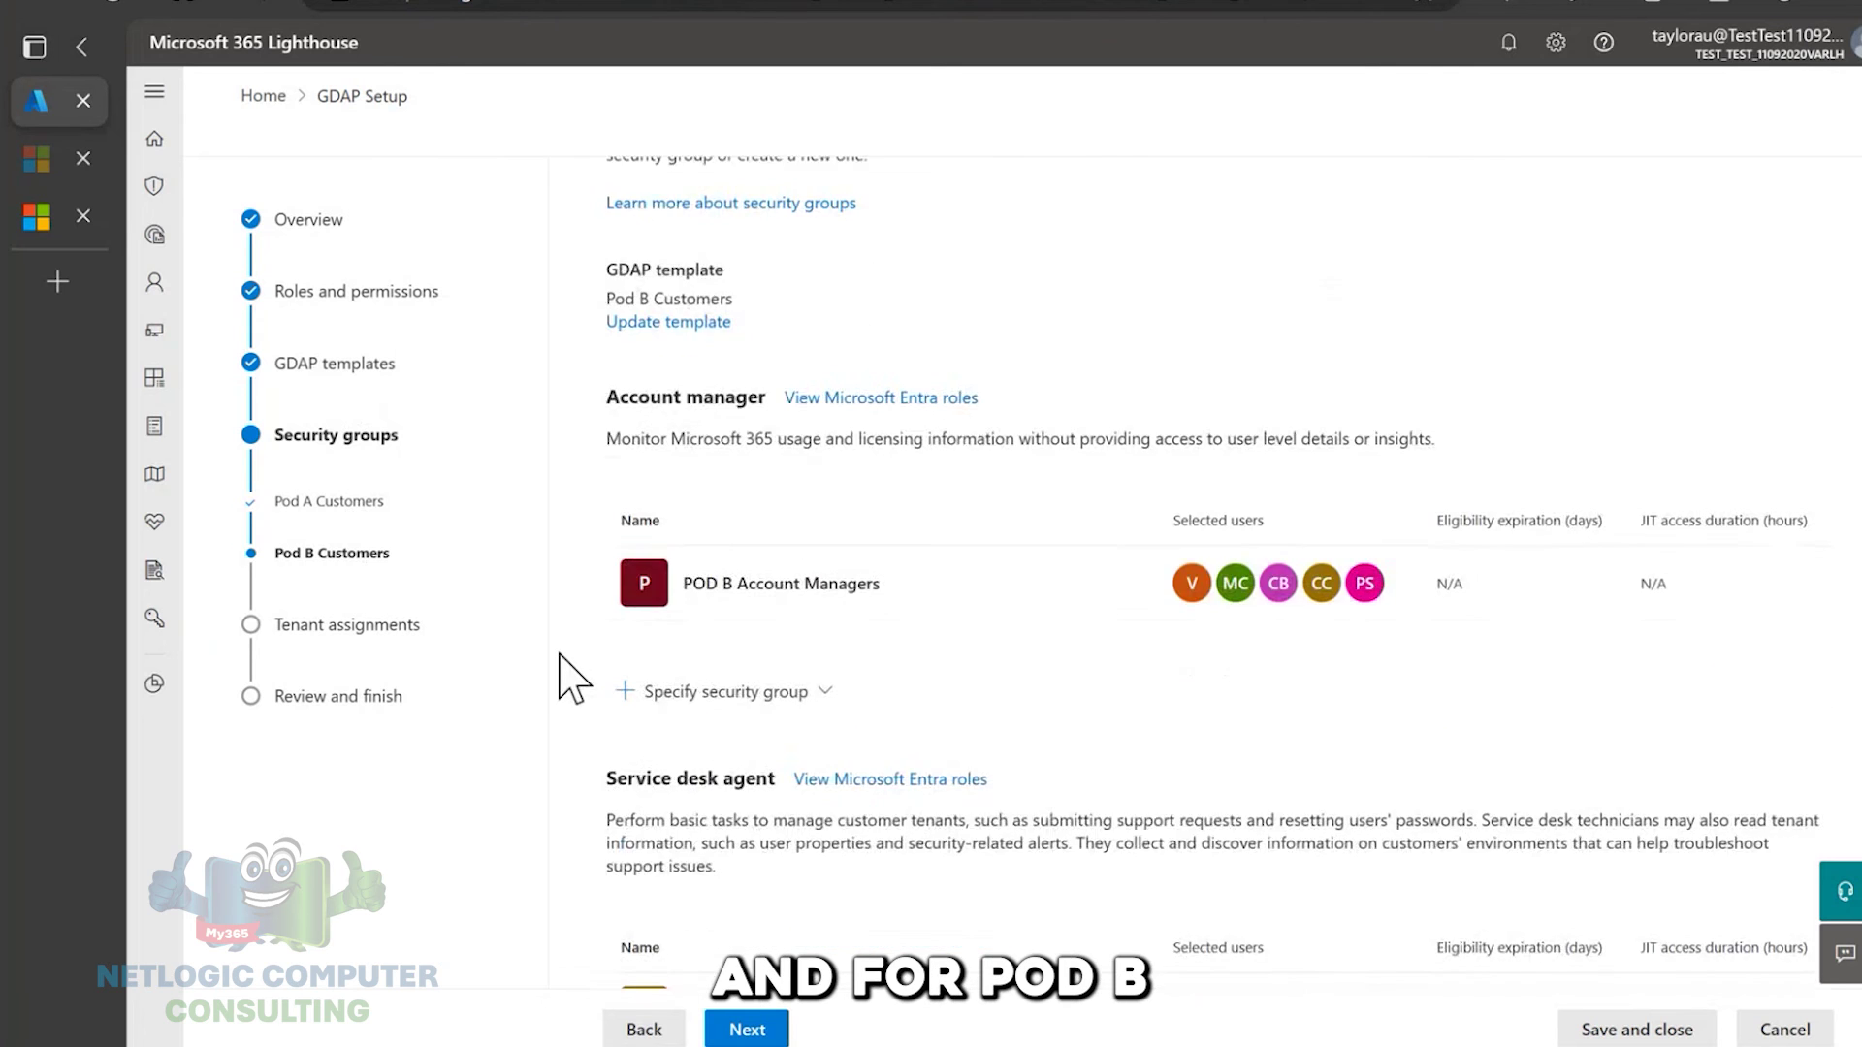
{"action": "scroll", "coordinate": [559, 659], "scroll_direction": "down", "scroll_amount": 5}
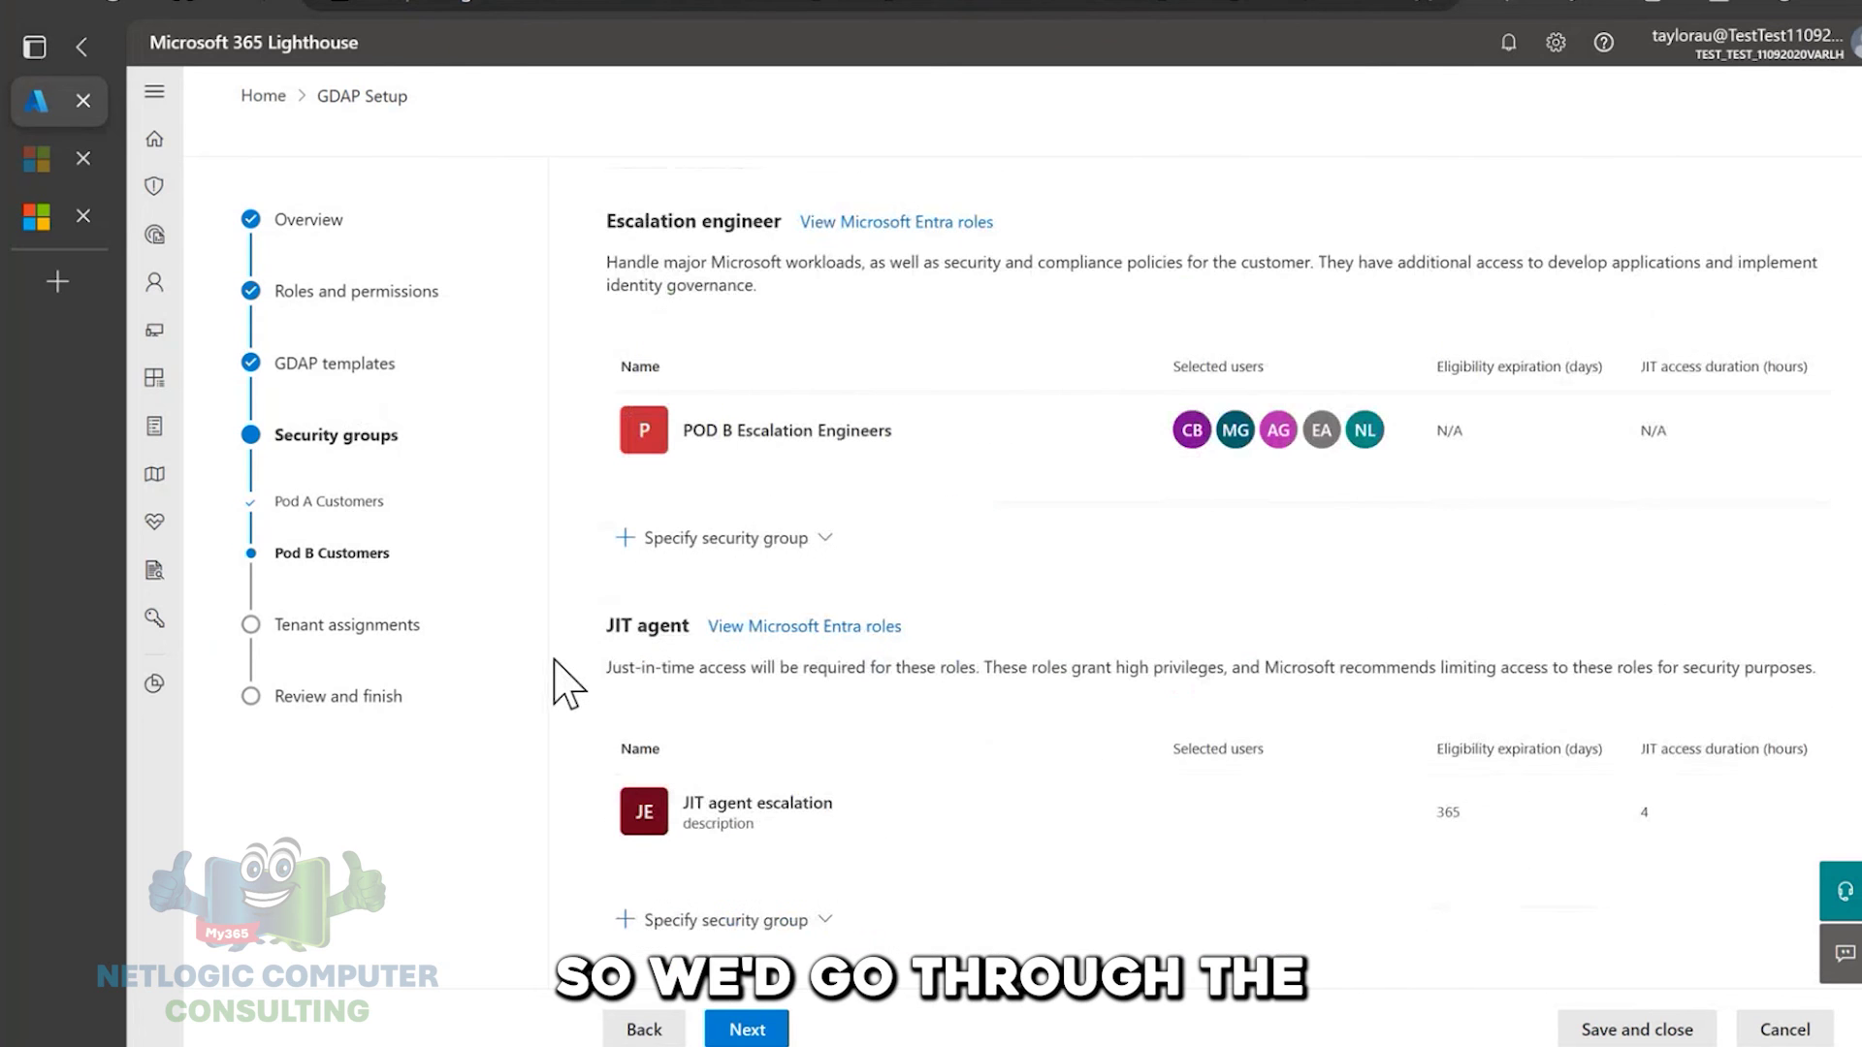
{"action": "left_click", "coordinate": [747, 1029]}
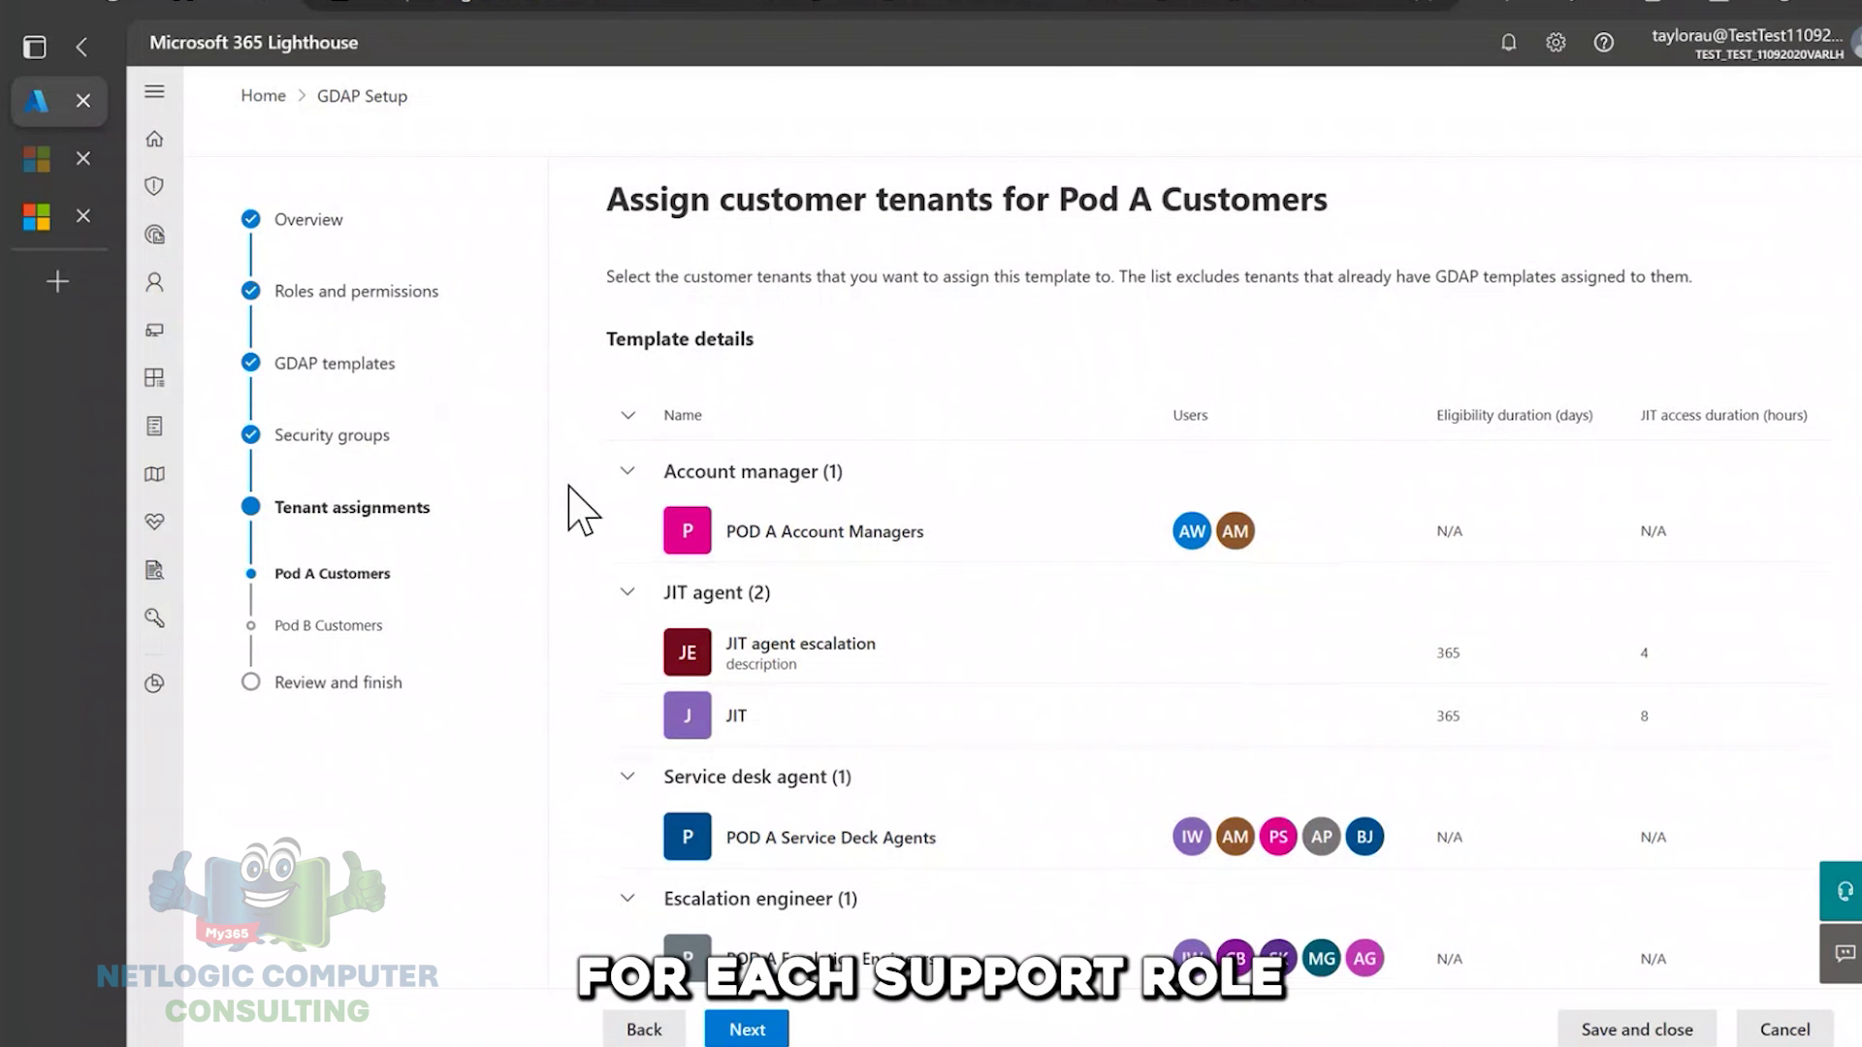
- Add Contoso so Pod A Customers has 17 of 22 tenants selected, then continue
{"action": "scroll", "coordinate": [582, 509], "scroll_direction": "down", "scroll_amount": 2}
{"action": "scroll", "coordinate": [581, 510], "scroll_direction": "up", "scroll_amount": 2}
{"action": "scroll", "coordinate": [581, 509], "scroll_direction": "down", "scroll_amount": 6}
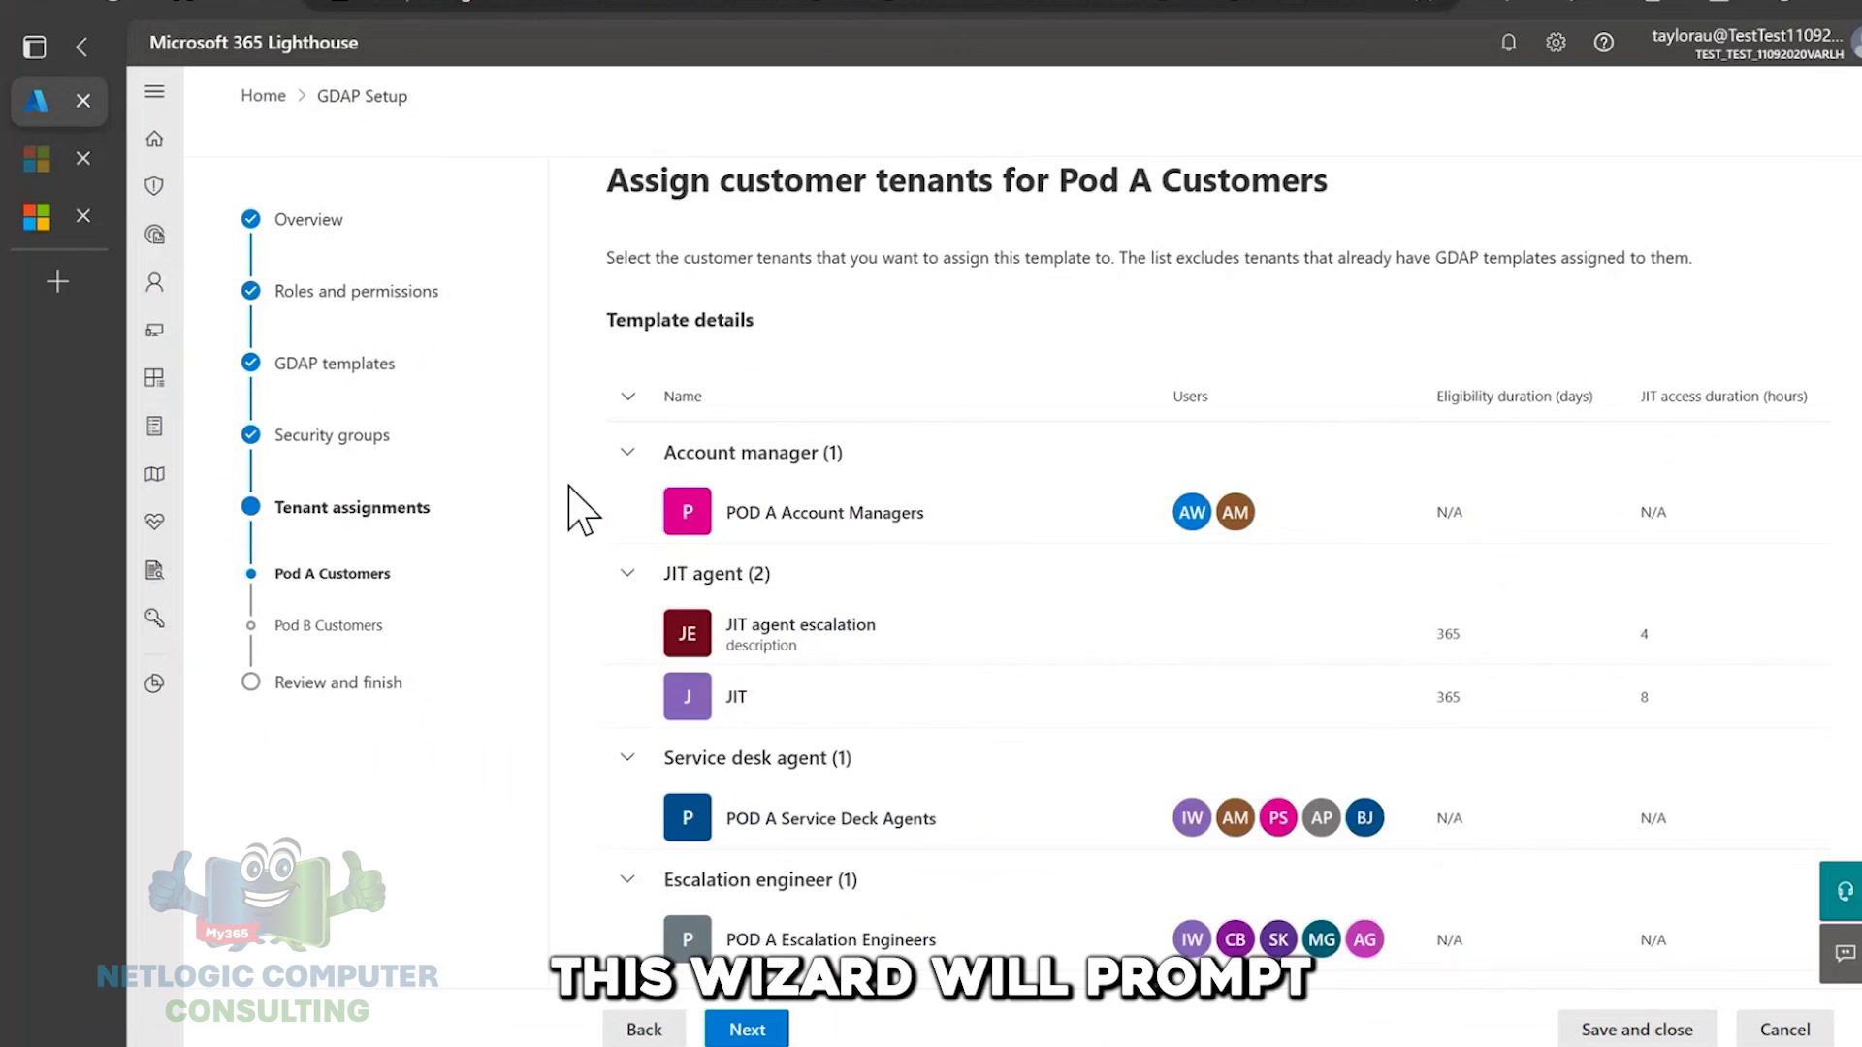
{"action": "scroll", "coordinate": [581, 509], "scroll_direction": "down", "scroll_amount": 2}
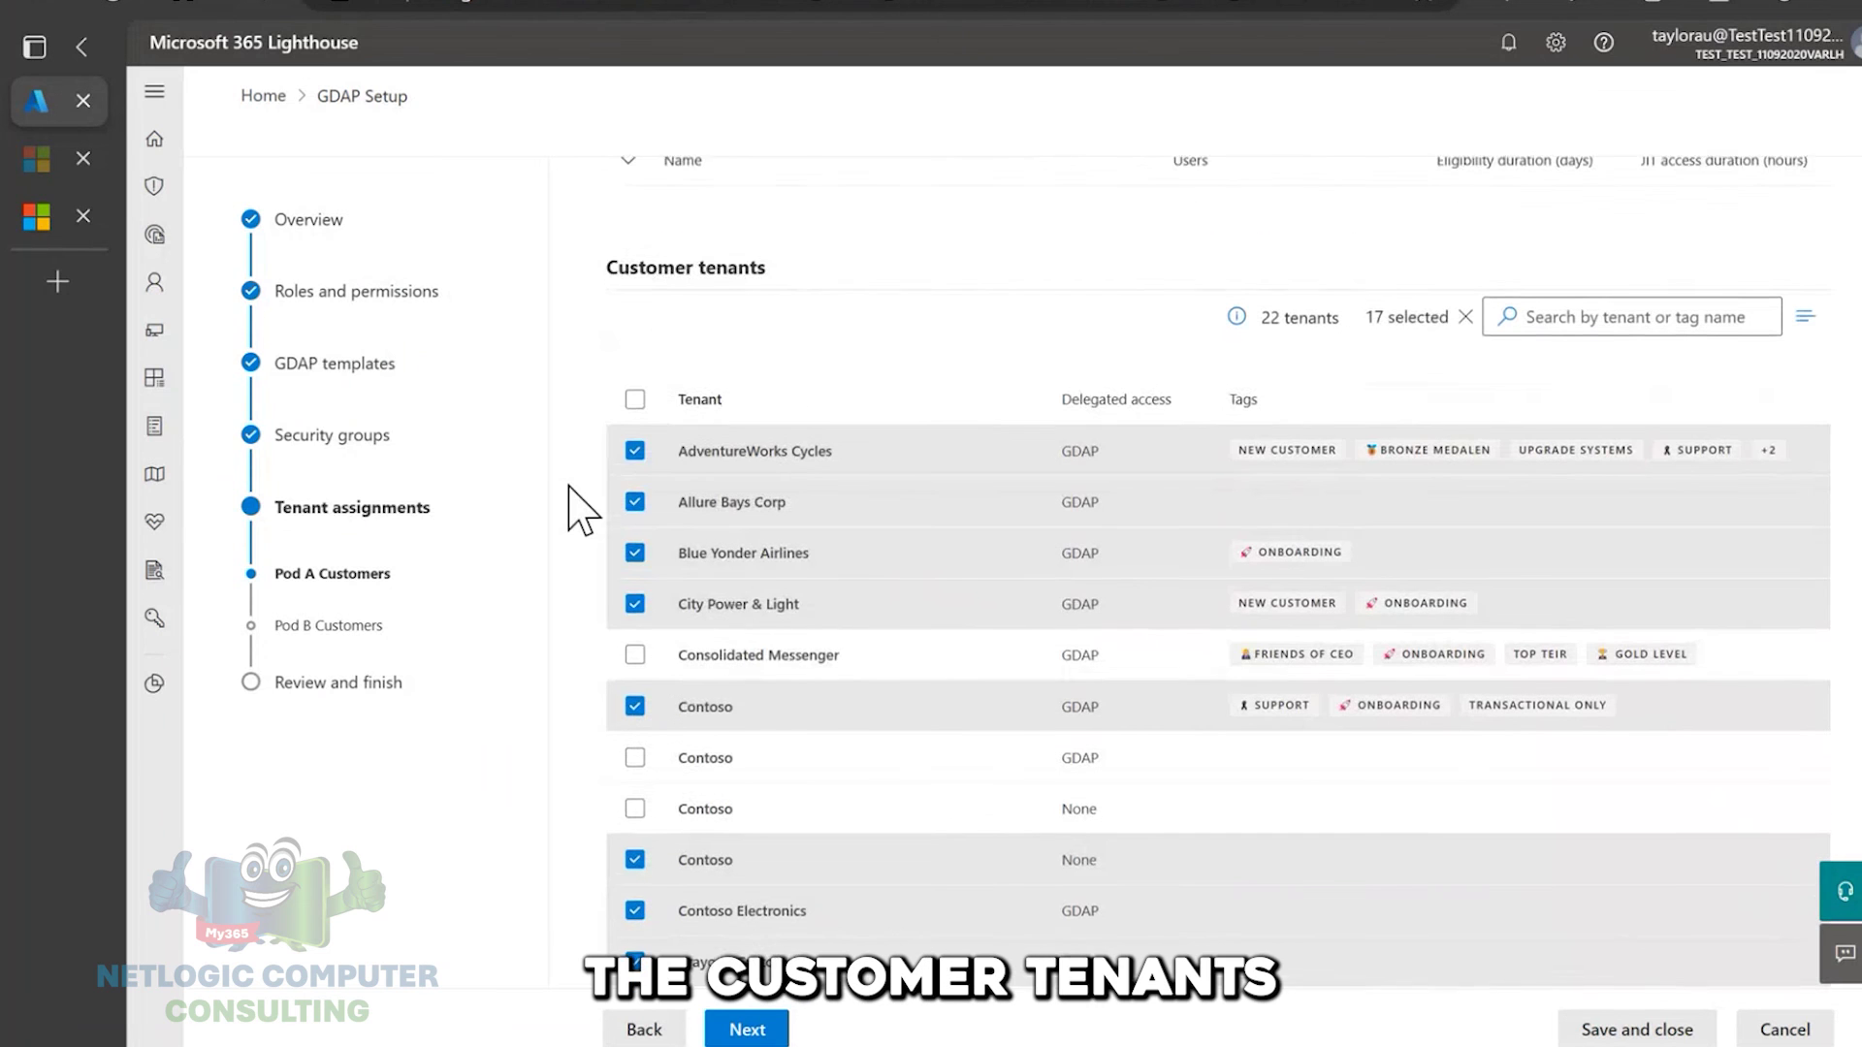
{"action": "left_click", "coordinate": [629, 674]}
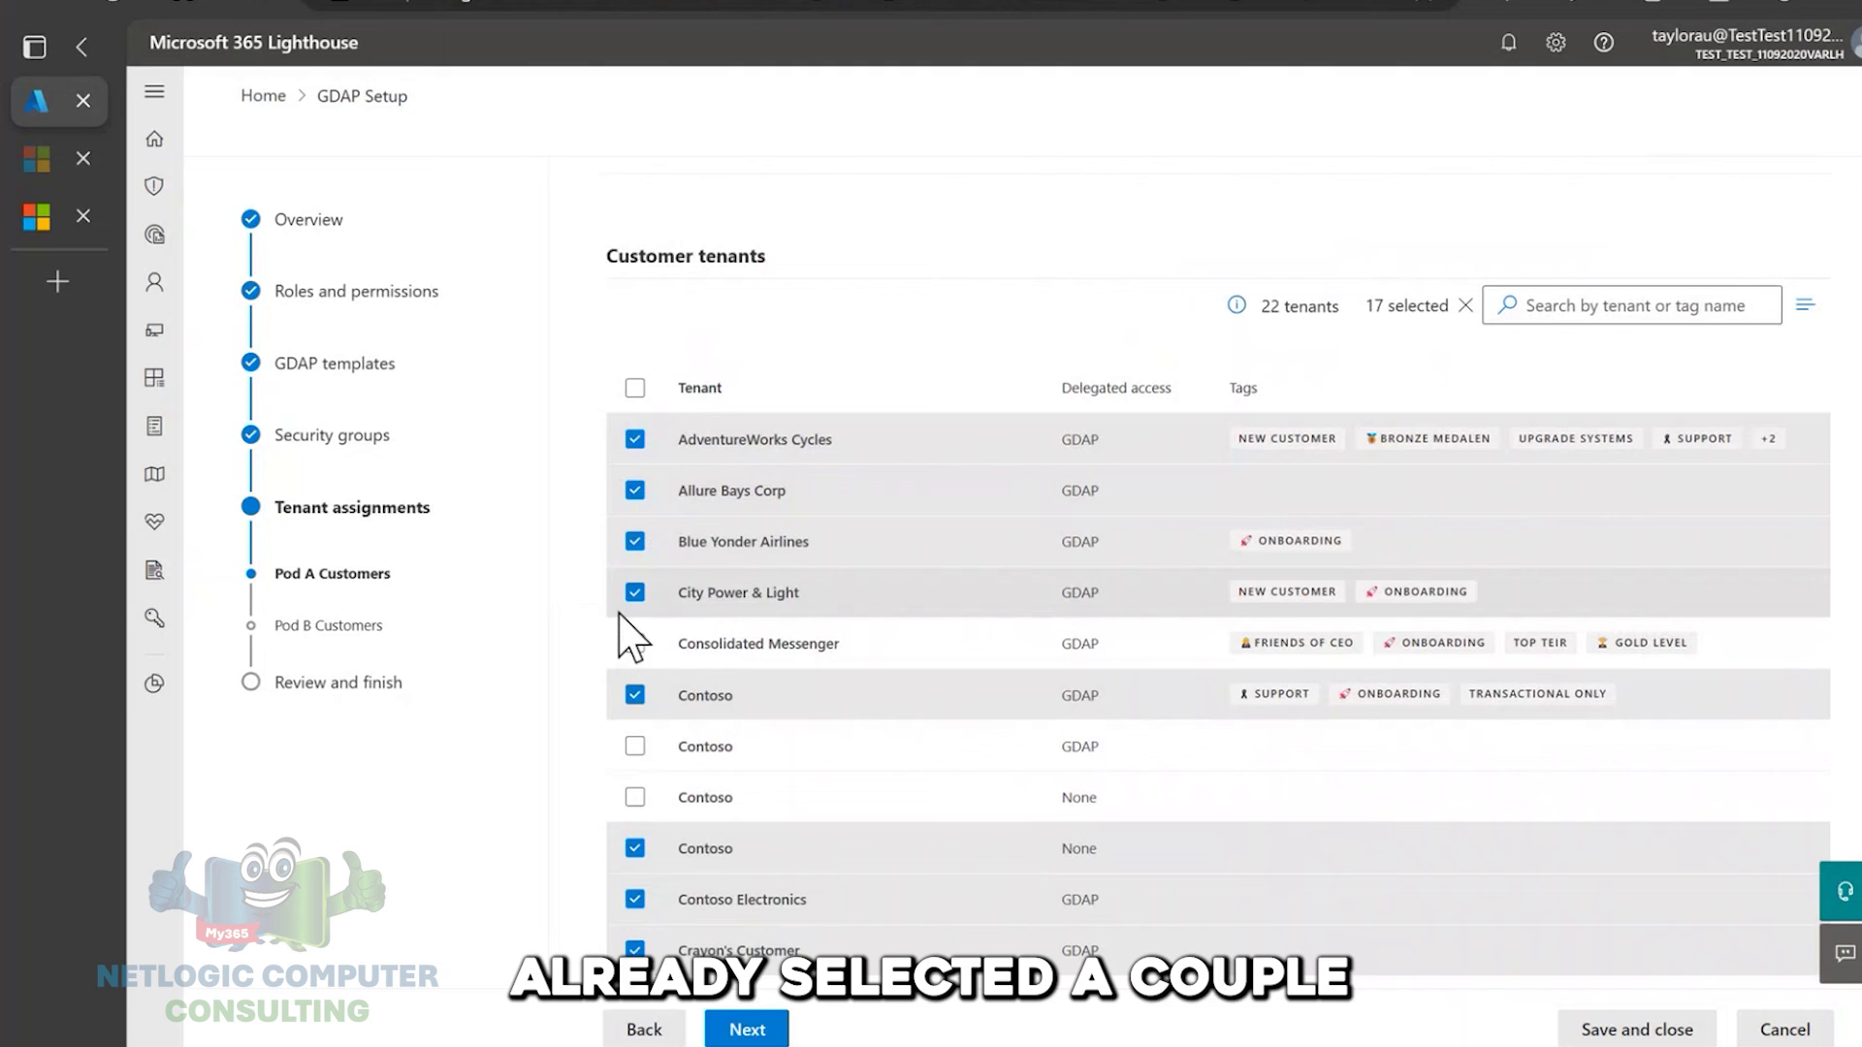
{"action": "scroll", "coordinate": [1154, 504], "scroll_direction": "down", "scroll_amount": 3}
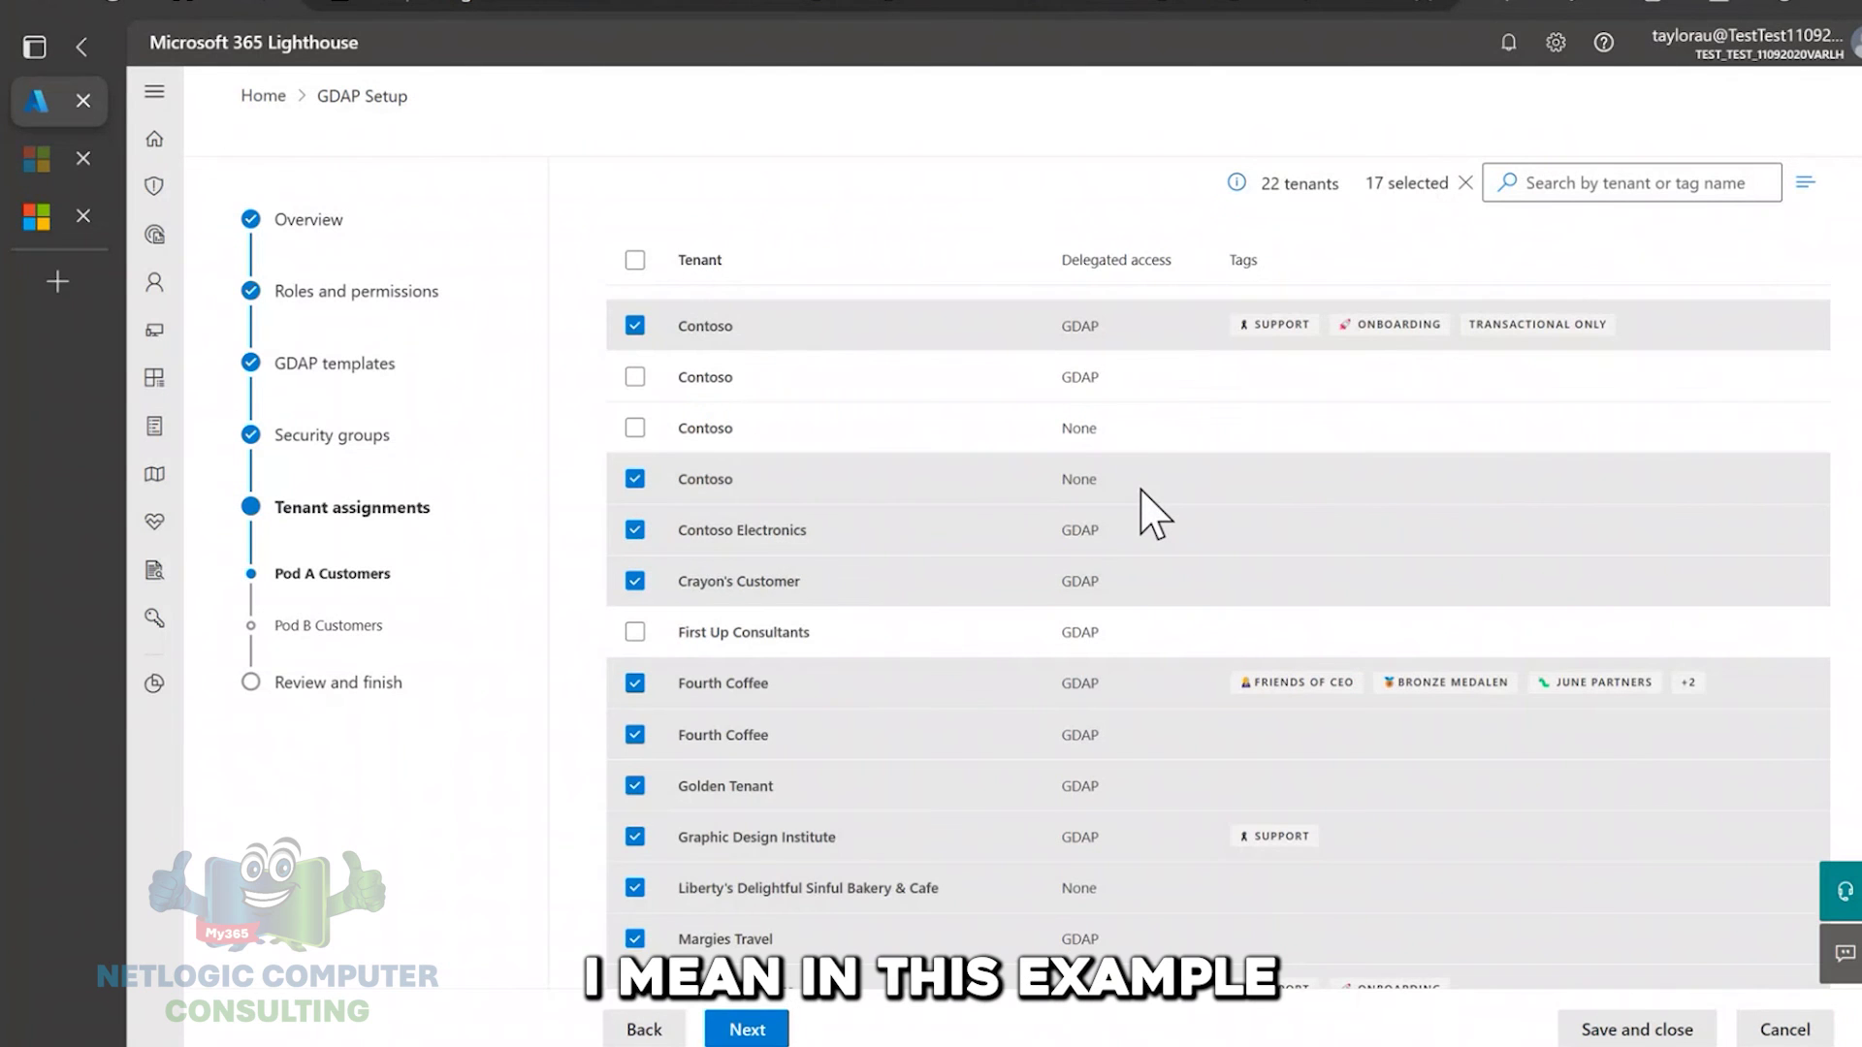
{"action": "scroll", "coordinate": [1149, 509], "scroll_direction": "down", "scroll_amount": 2}
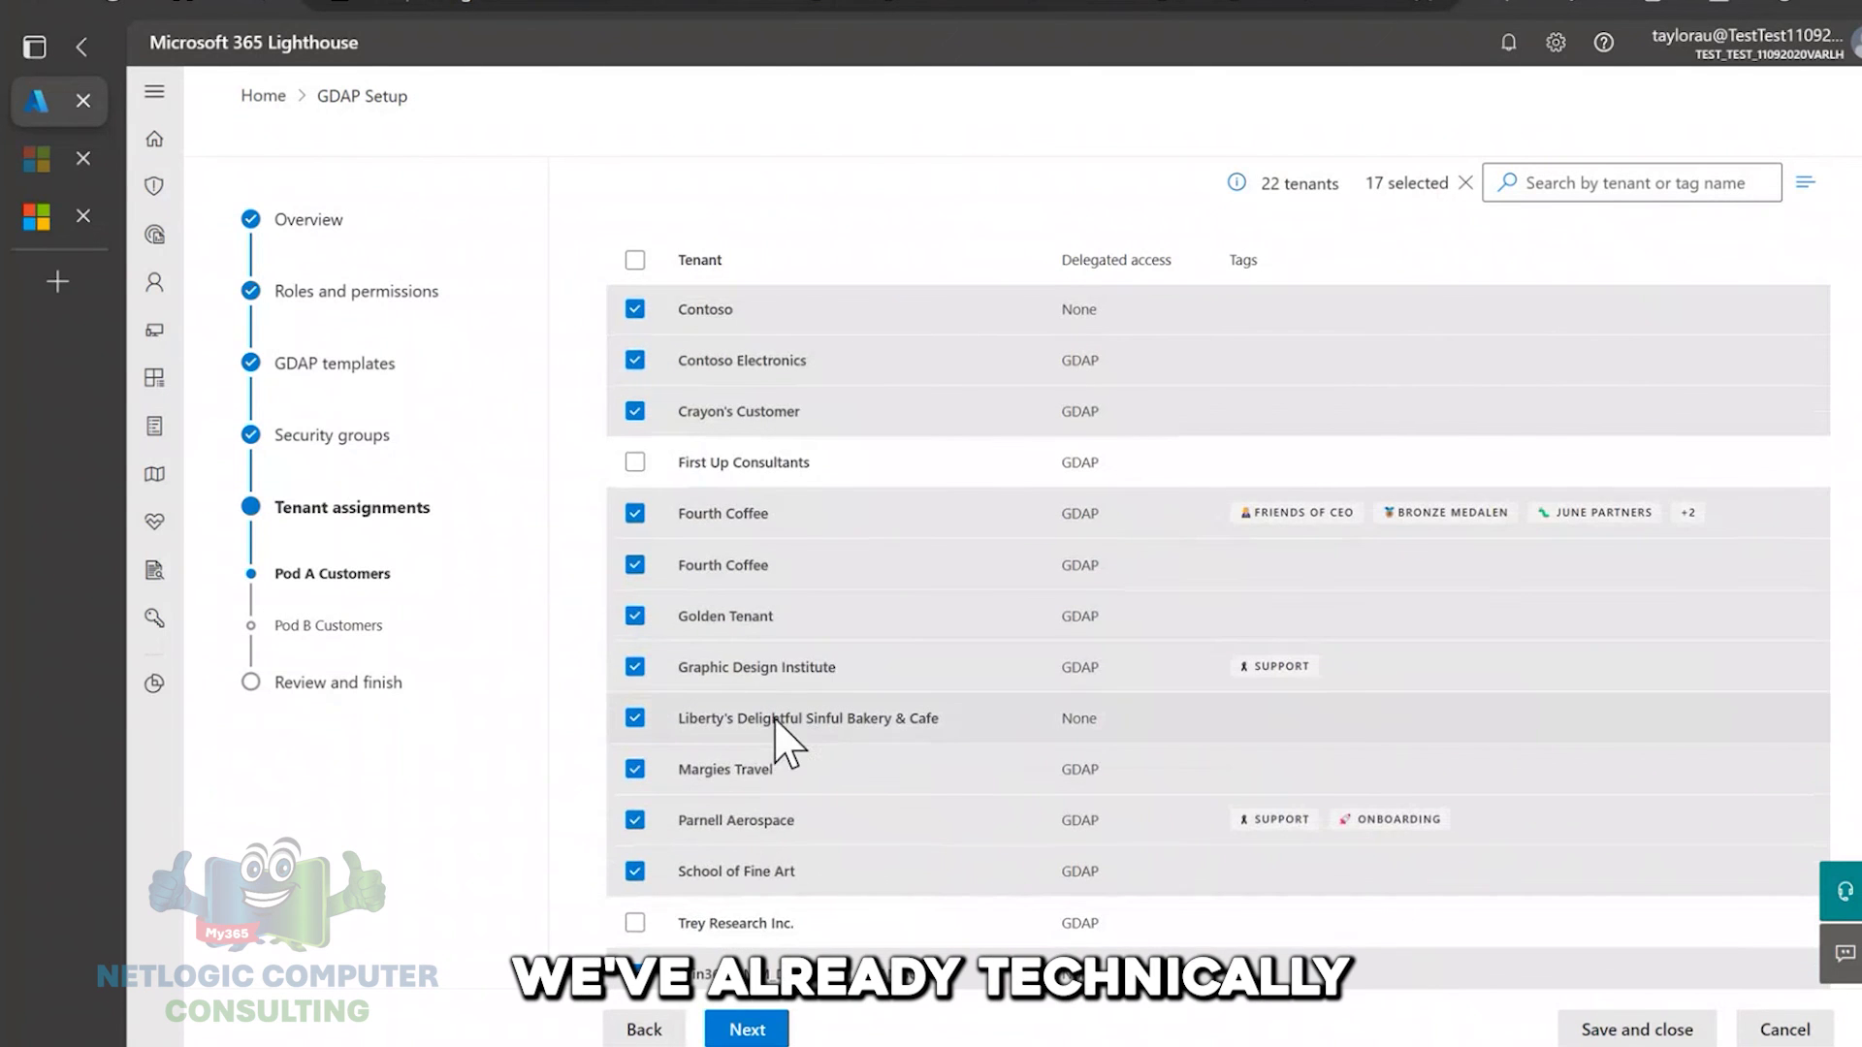
{"action": "scroll", "coordinate": [779, 740], "scroll_direction": "down", "scroll_amount": 1}
{"action": "left_click", "coordinate": [747, 1029]}
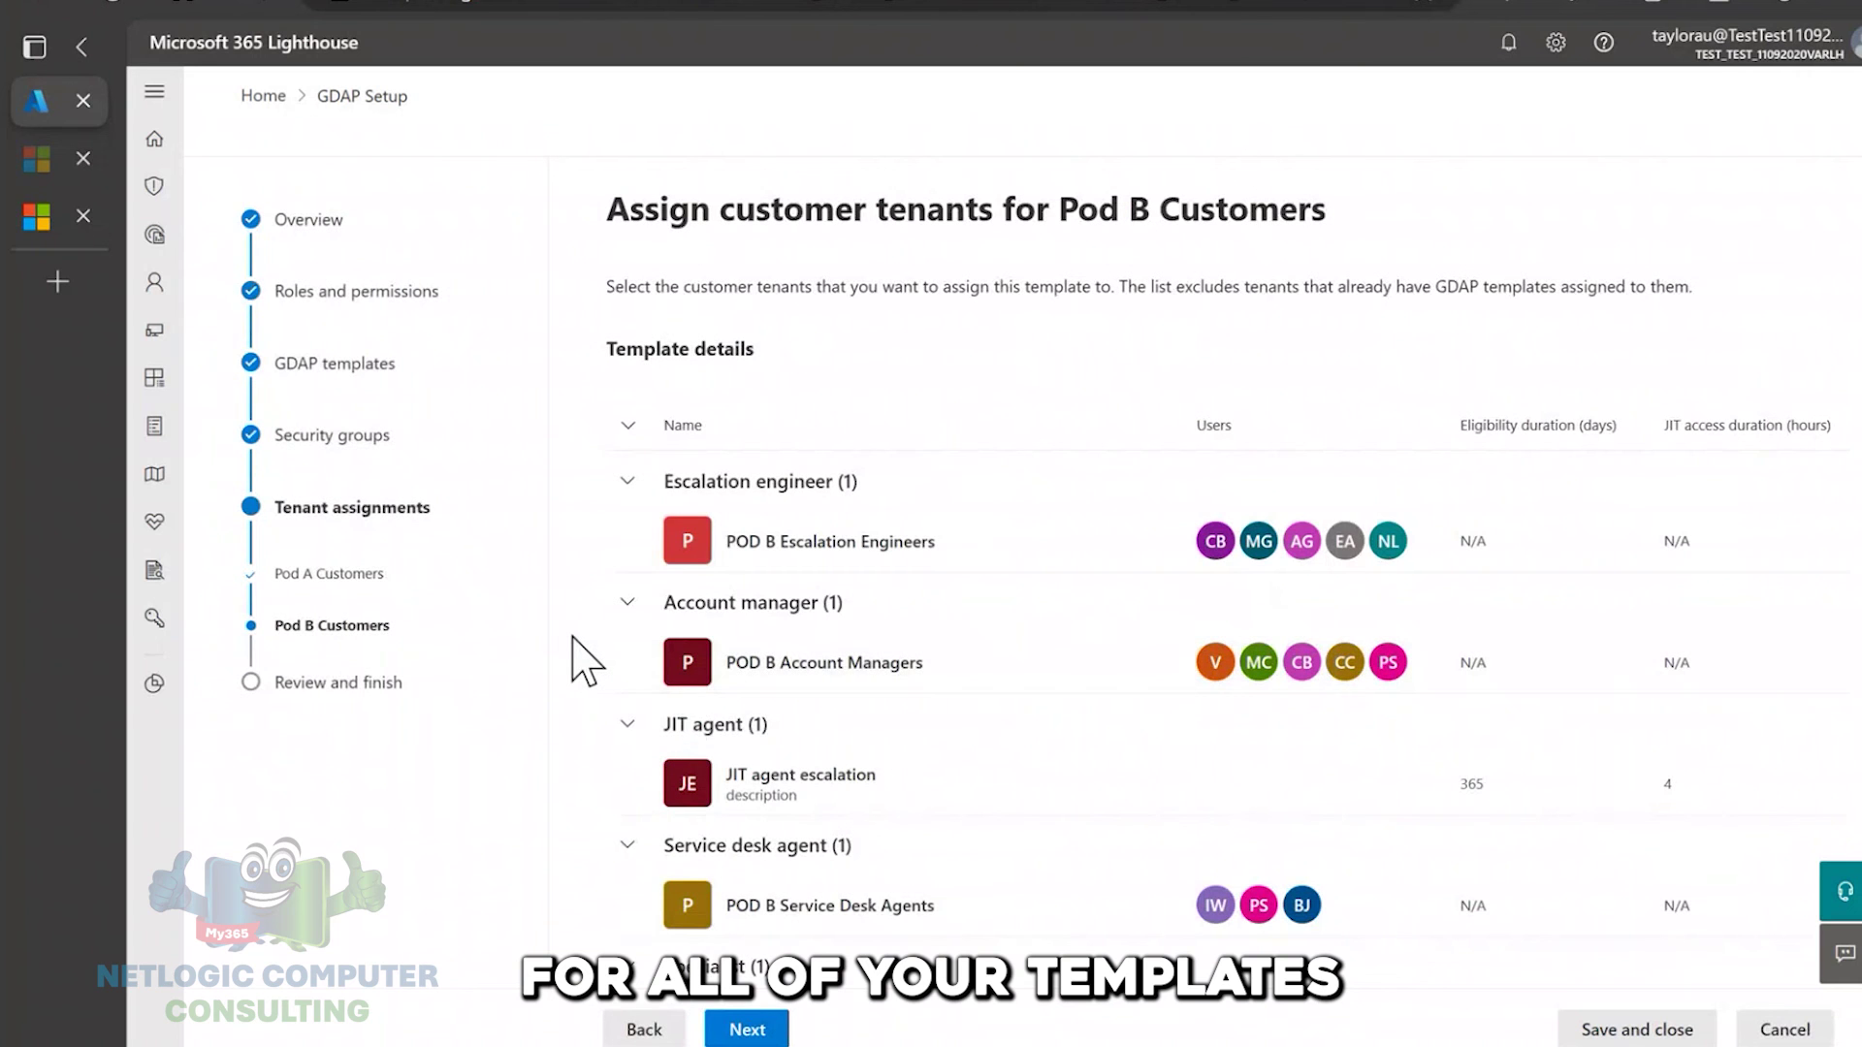
- Confirm Pod B Customers' 6 of 11 selected tenants and proceed to Review and finish
{"action": "scroll", "coordinate": [582, 663], "scroll_direction": "down", "scroll_amount": 9}
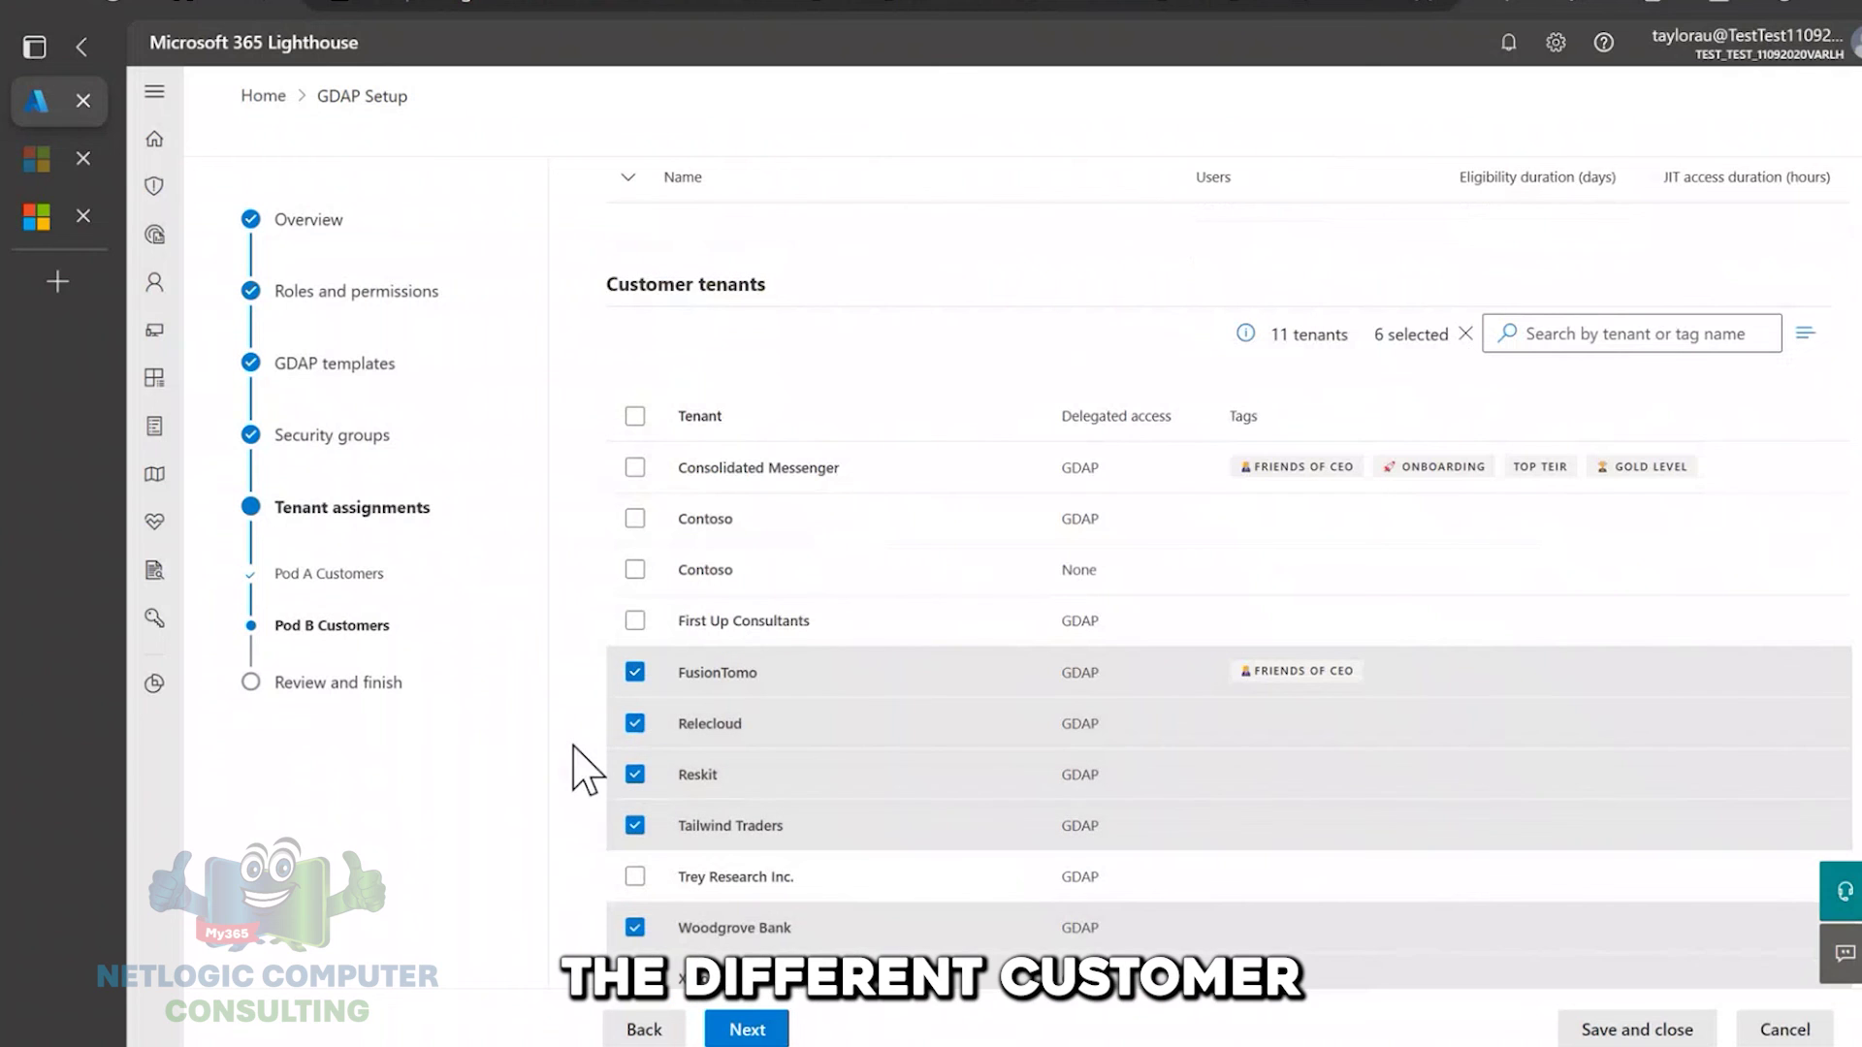
{"action": "scroll", "coordinate": [582, 769], "scroll_direction": "down", "scroll_amount": 1}
{"action": "scroll", "coordinate": [582, 769], "scroll_direction": "down", "scroll_amount": 1}
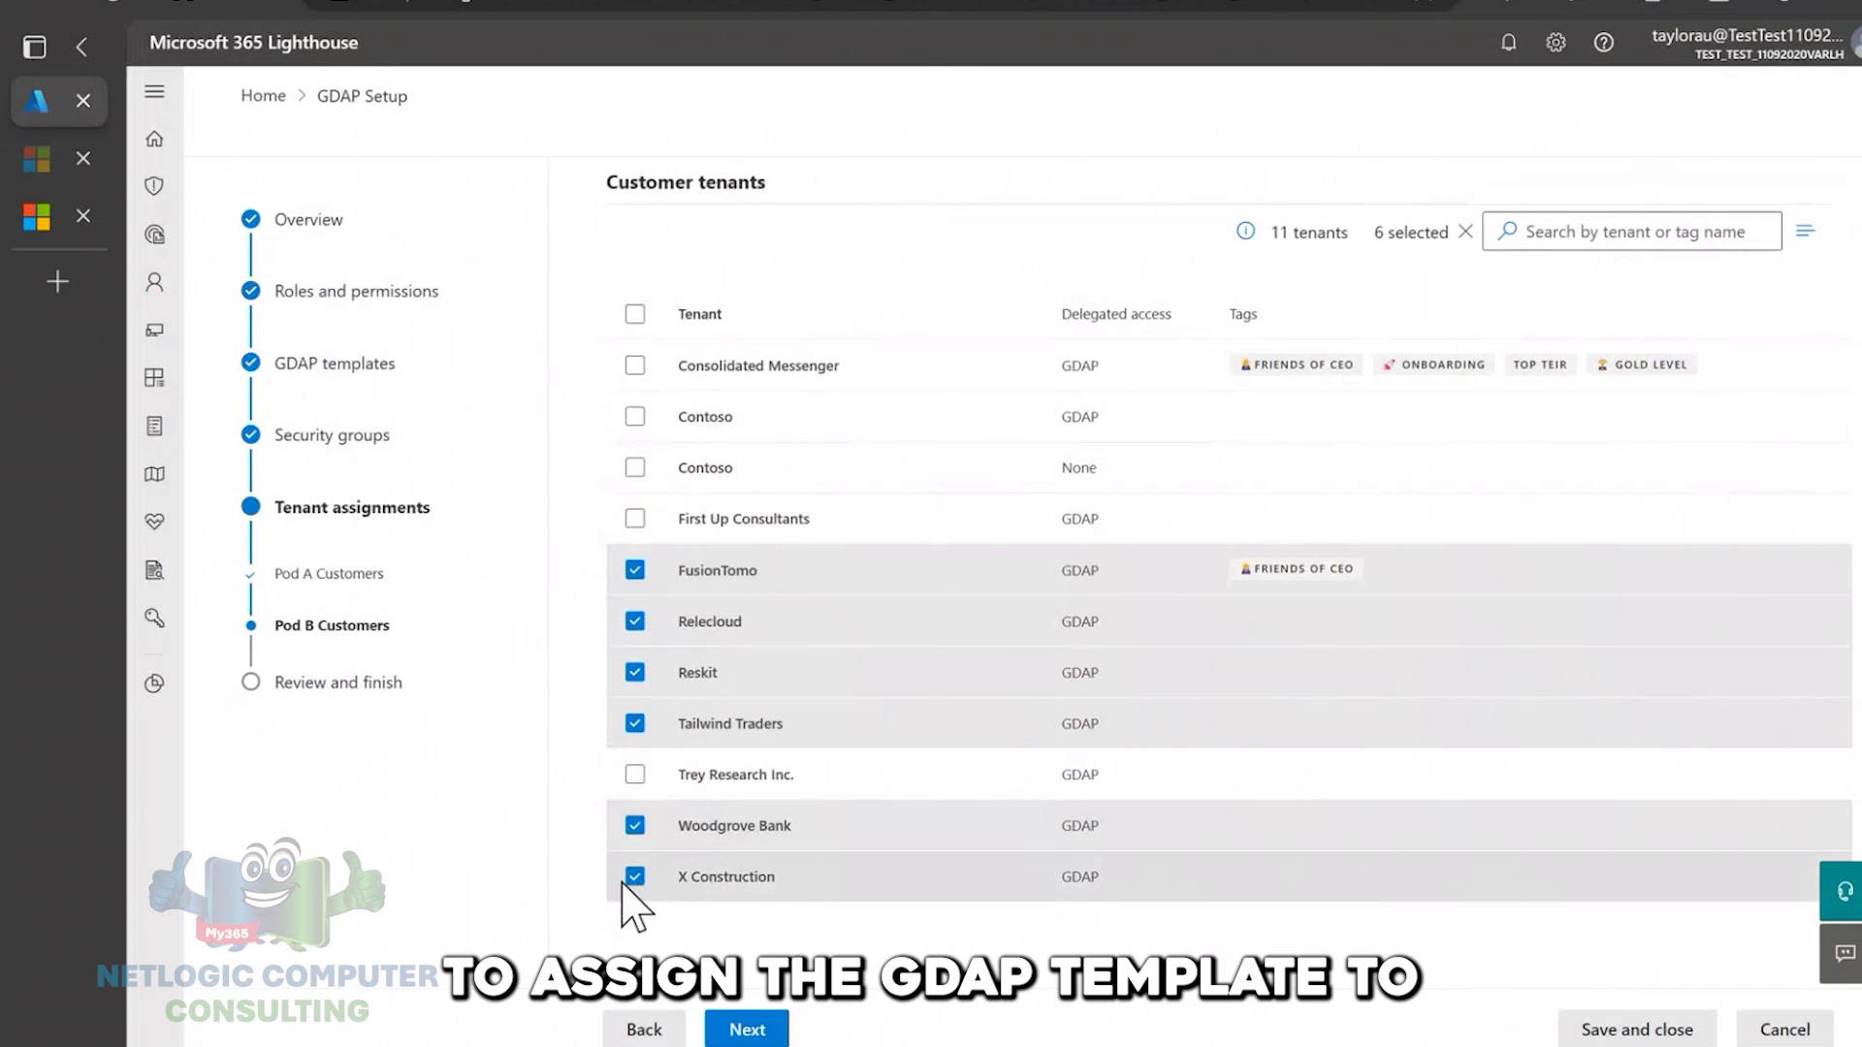
{"action": "left_click", "coordinate": [759, 1032]}
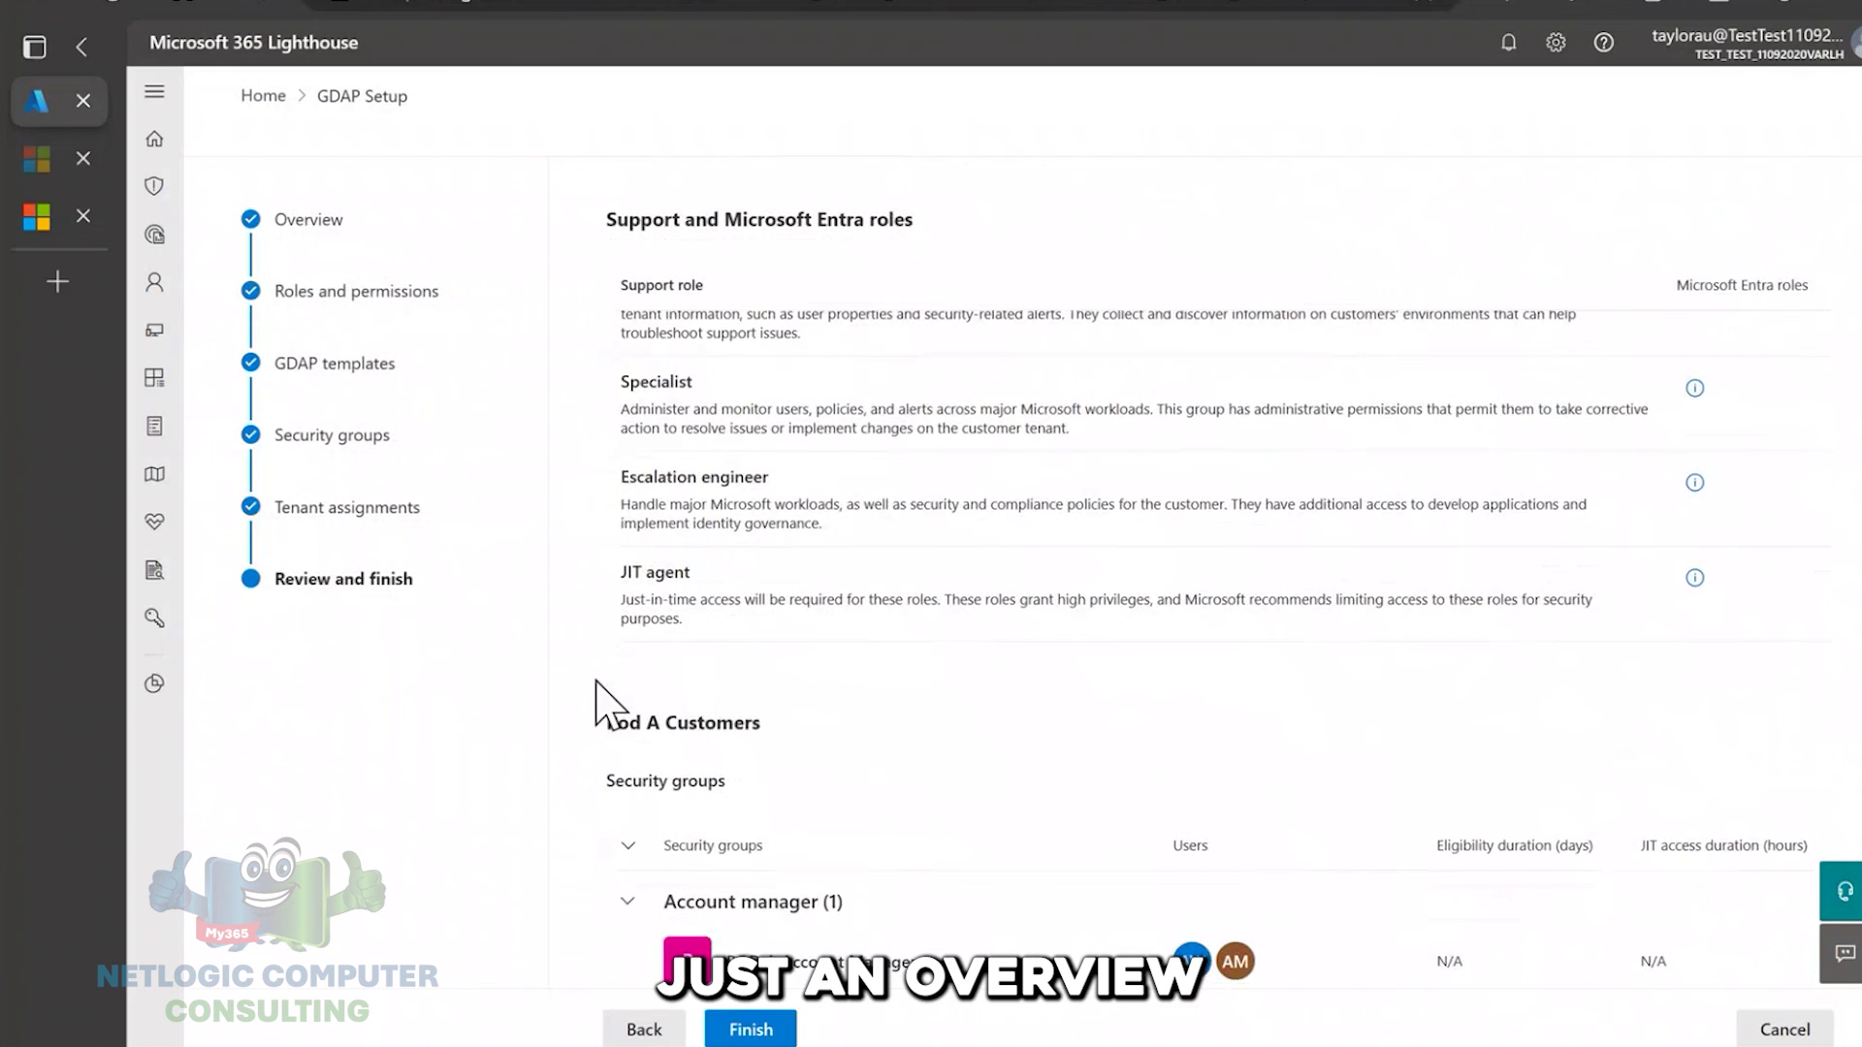
- Review the summary, finish setup, and scan the tenant relationship statuses, mostly Active
{"action": "scroll", "coordinate": [603, 698], "scroll_direction": "down", "scroll_amount": 5}
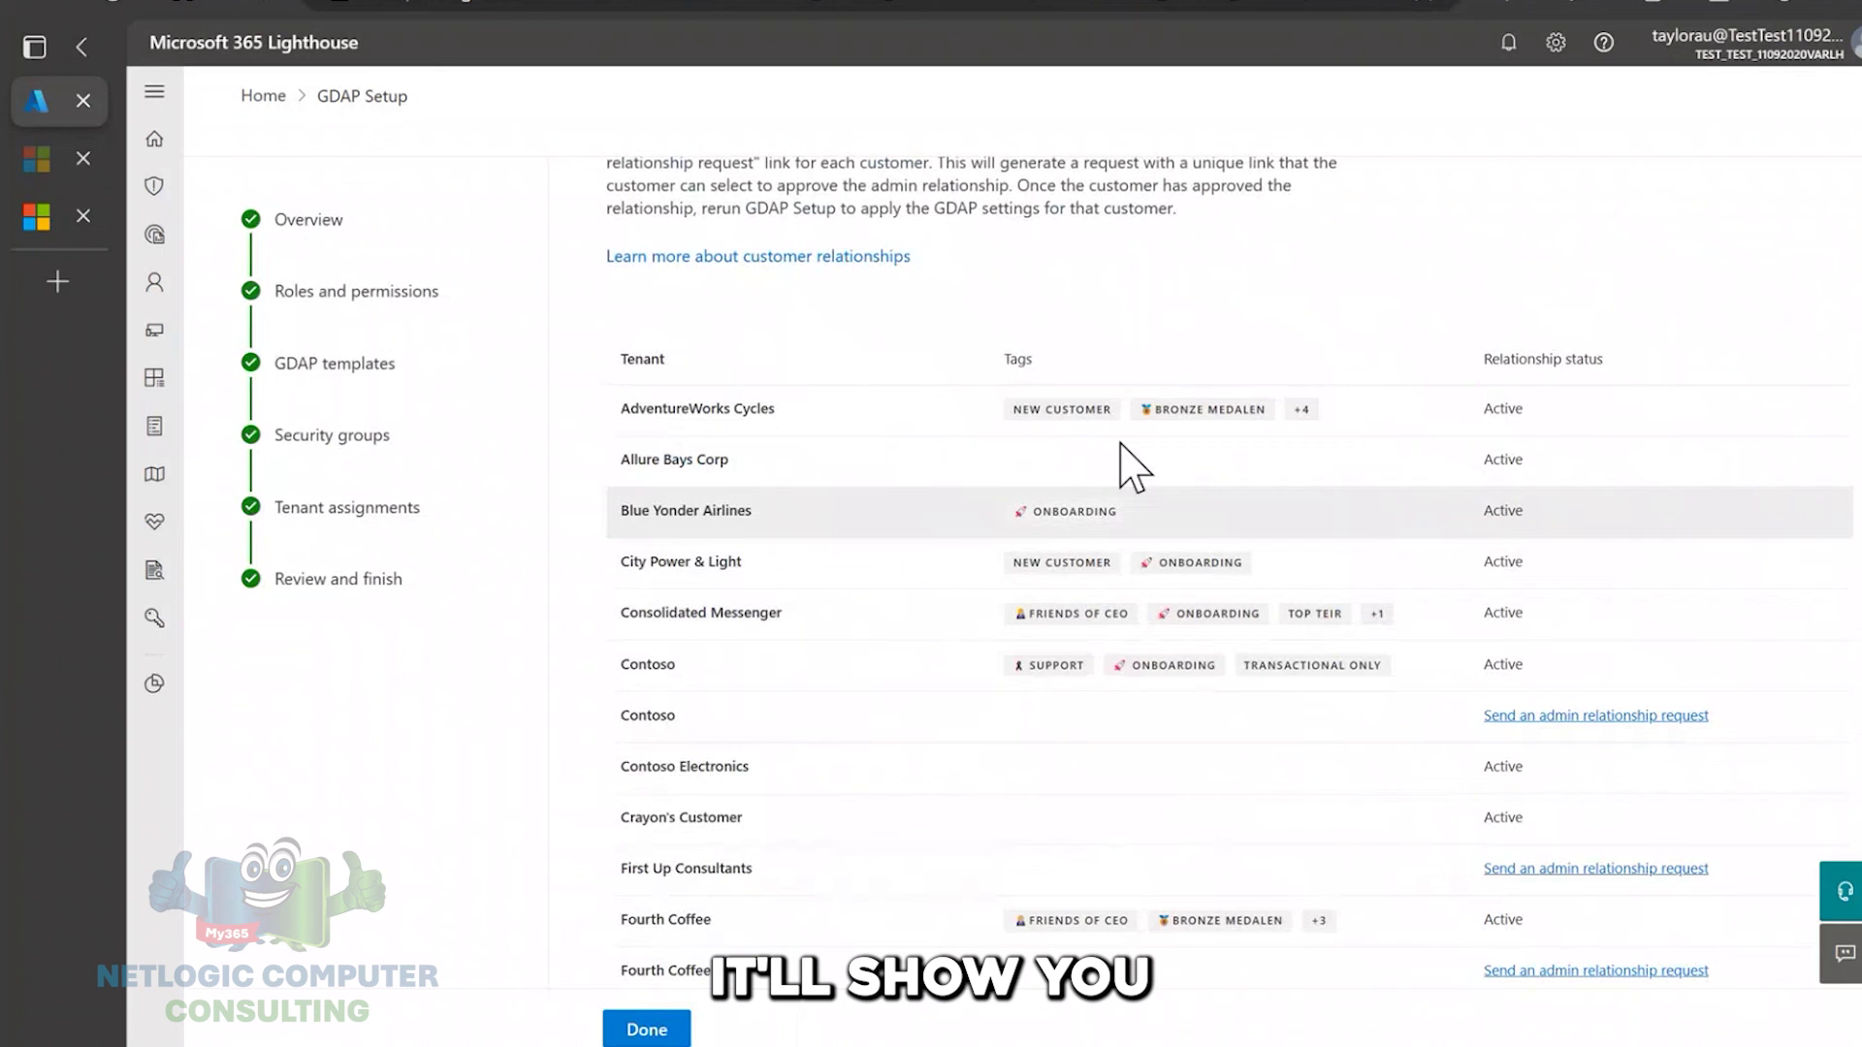
{"action": "scroll", "coordinate": [1261, 475], "scroll_direction": "up", "scroll_amount": 2}
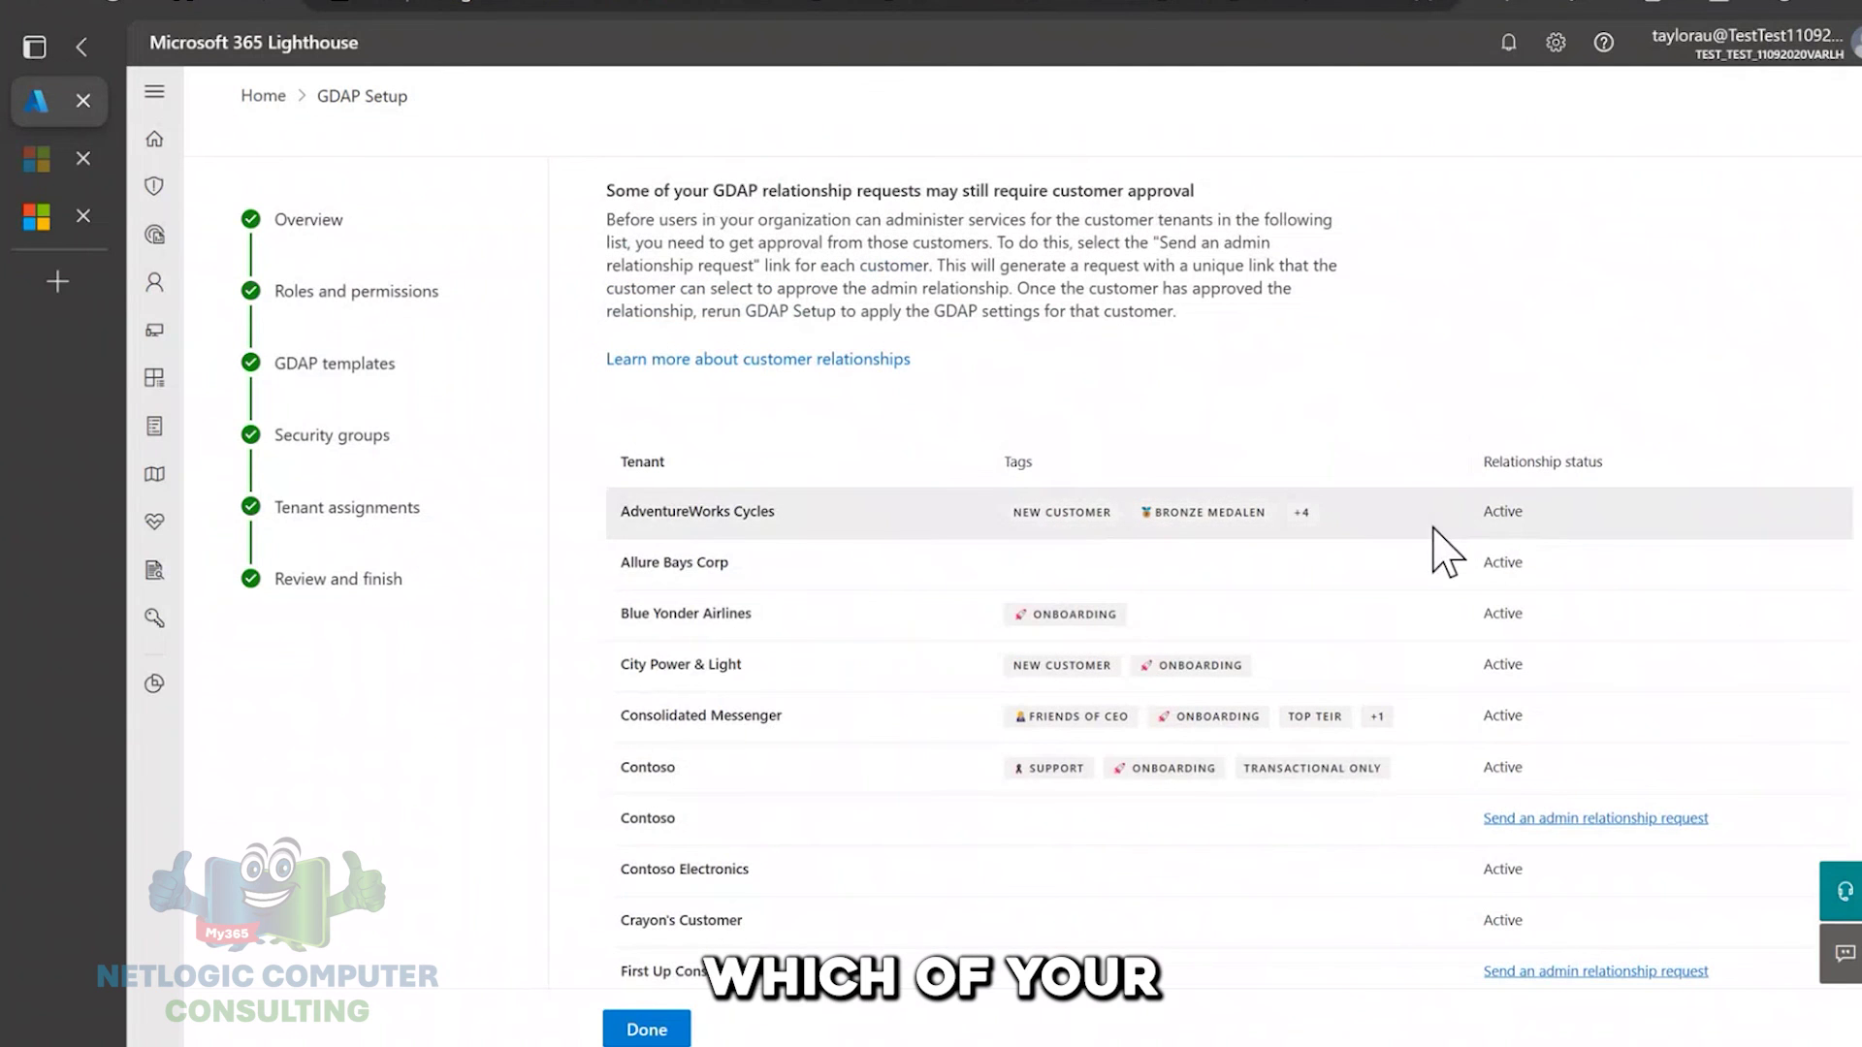
{"action": "scroll", "coordinate": [1412, 582], "scroll_direction": "up", "scroll_amount": 1}
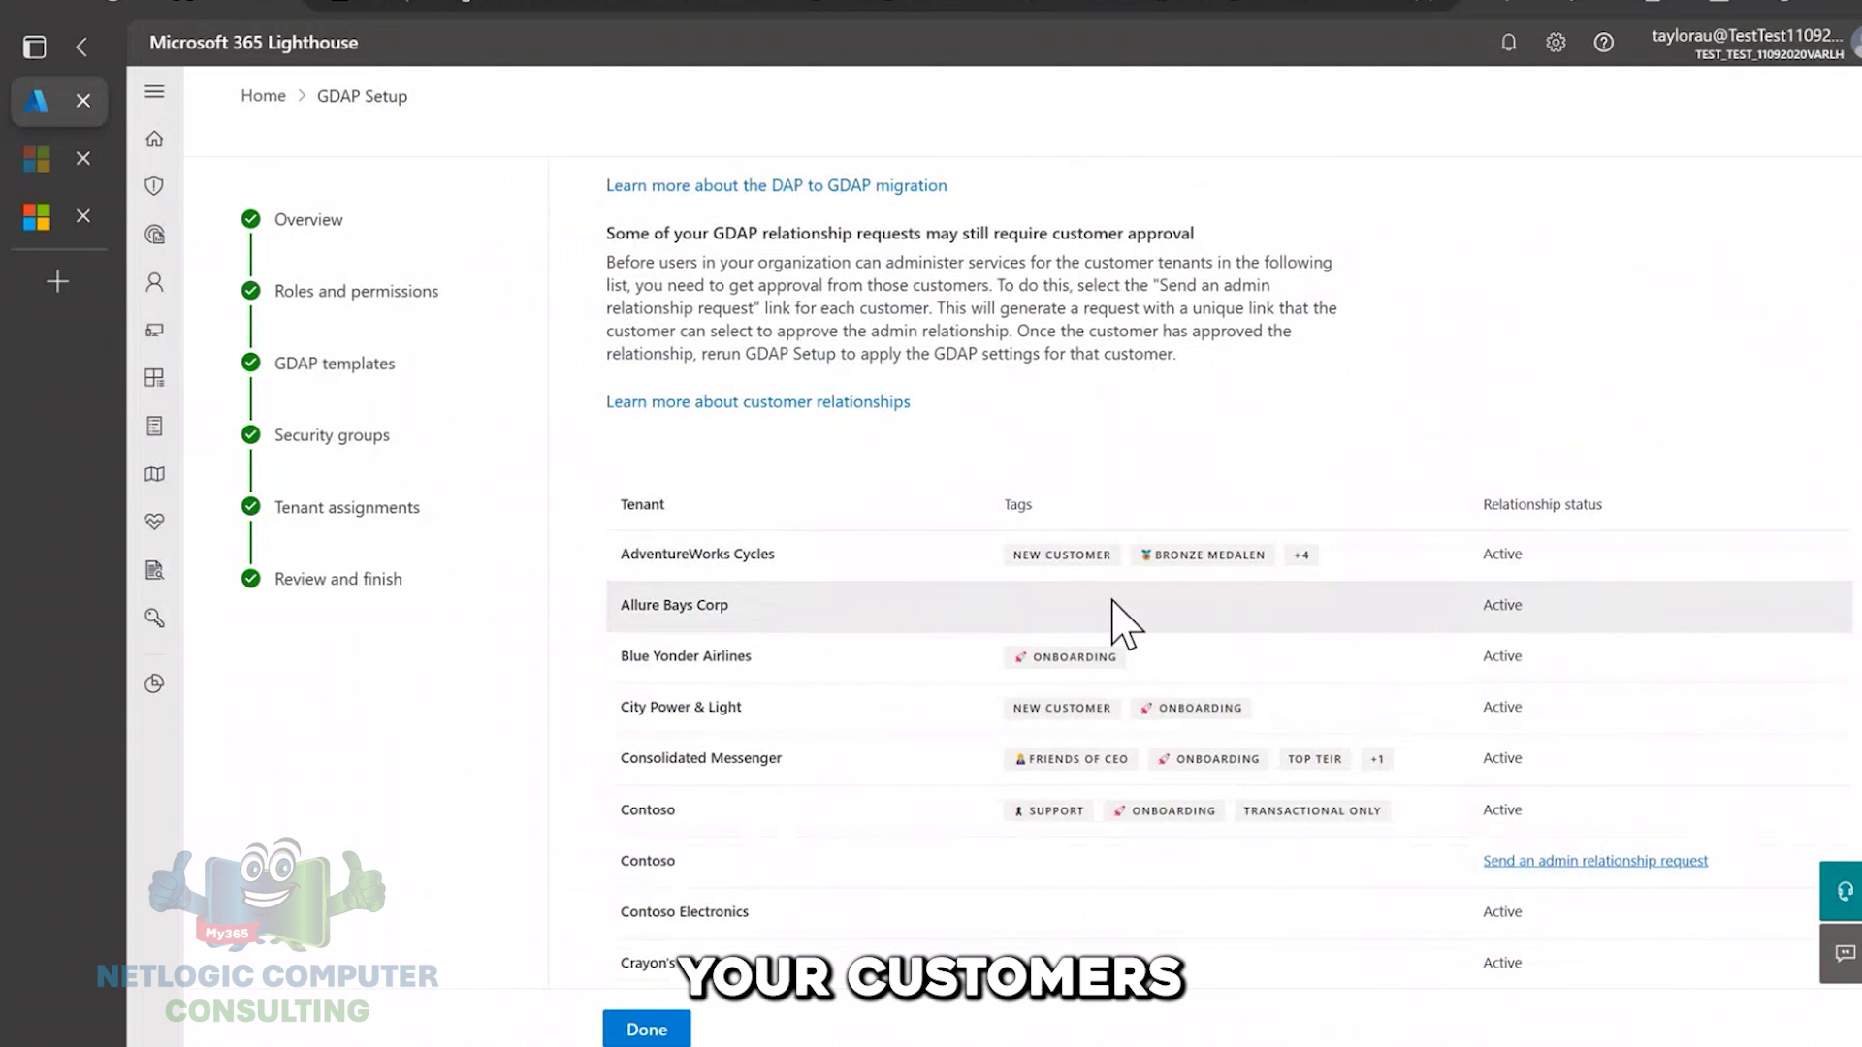
{"action": "scroll", "coordinate": [1118, 603], "scroll_direction": "down", "scroll_amount": 1}
{"action": "scroll", "coordinate": [1120, 611], "scroll_direction": "down", "scroll_amount": 3}
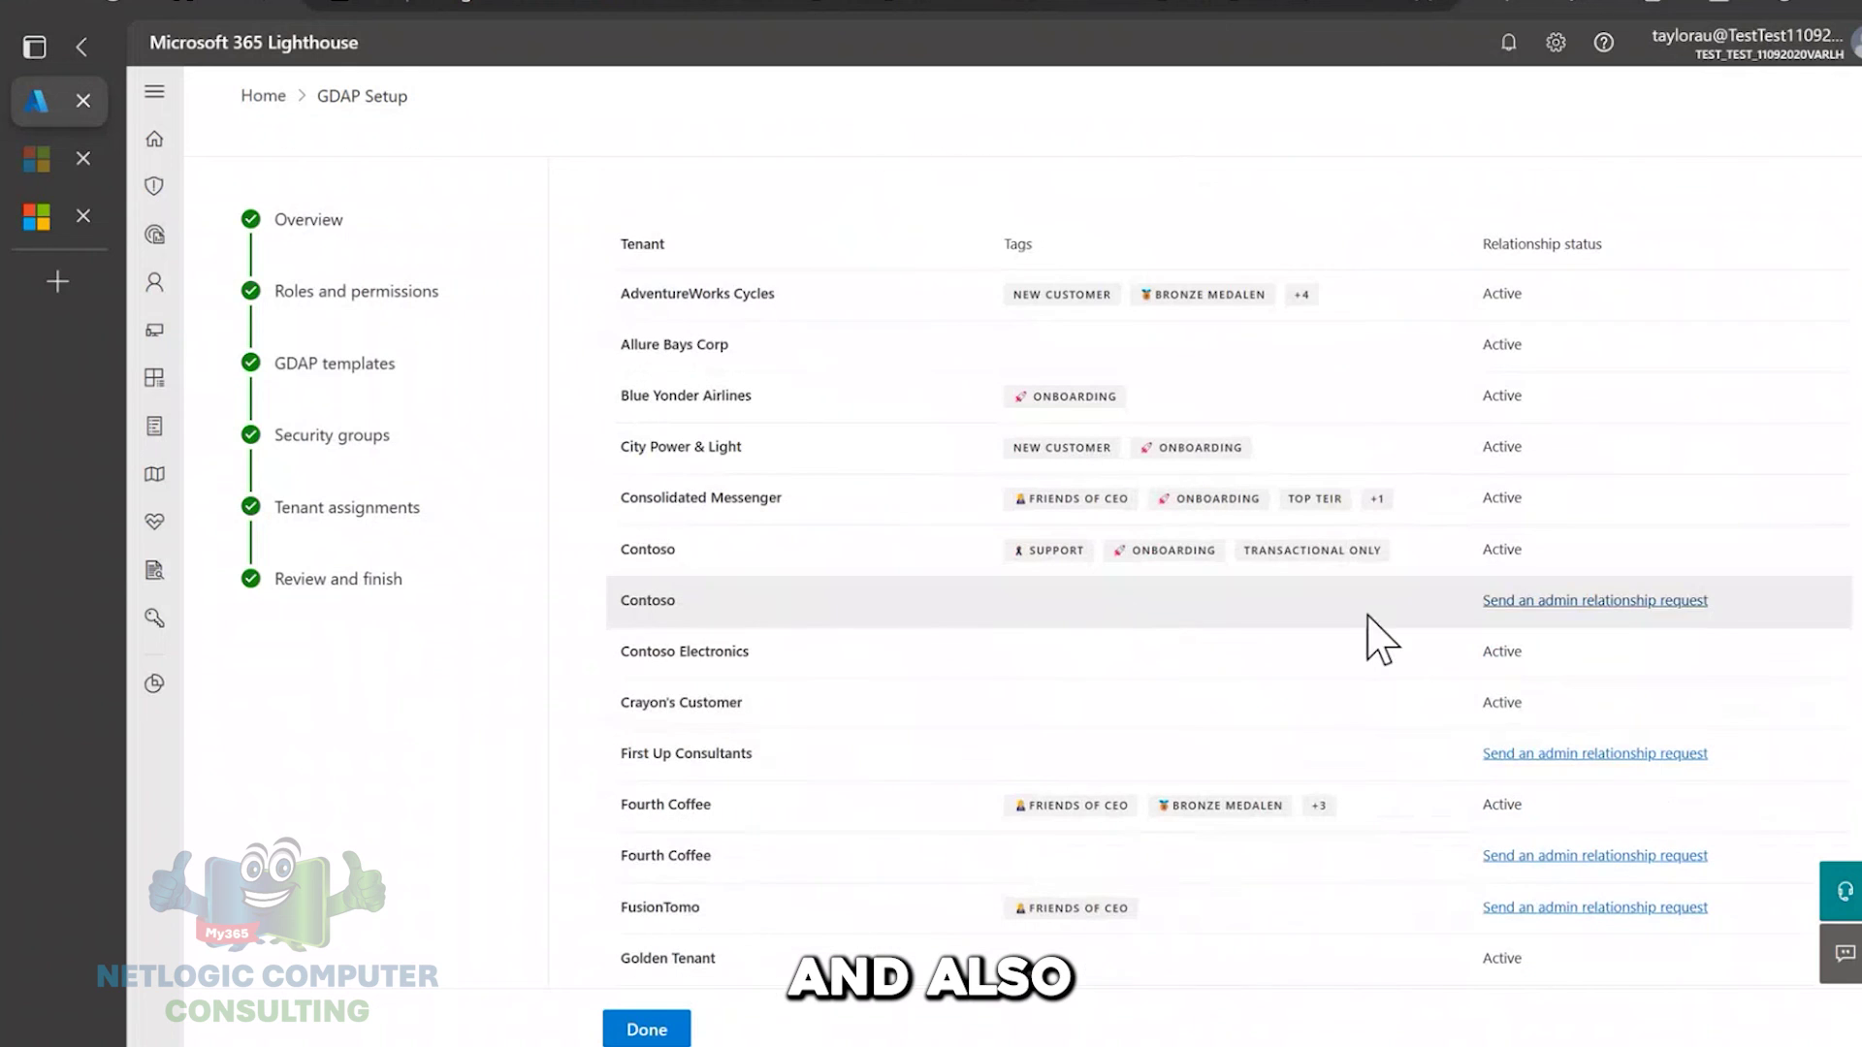
- View Contoso's admin relationship request panel, then close it
{"action": "left_click", "coordinate": [1555, 603]}
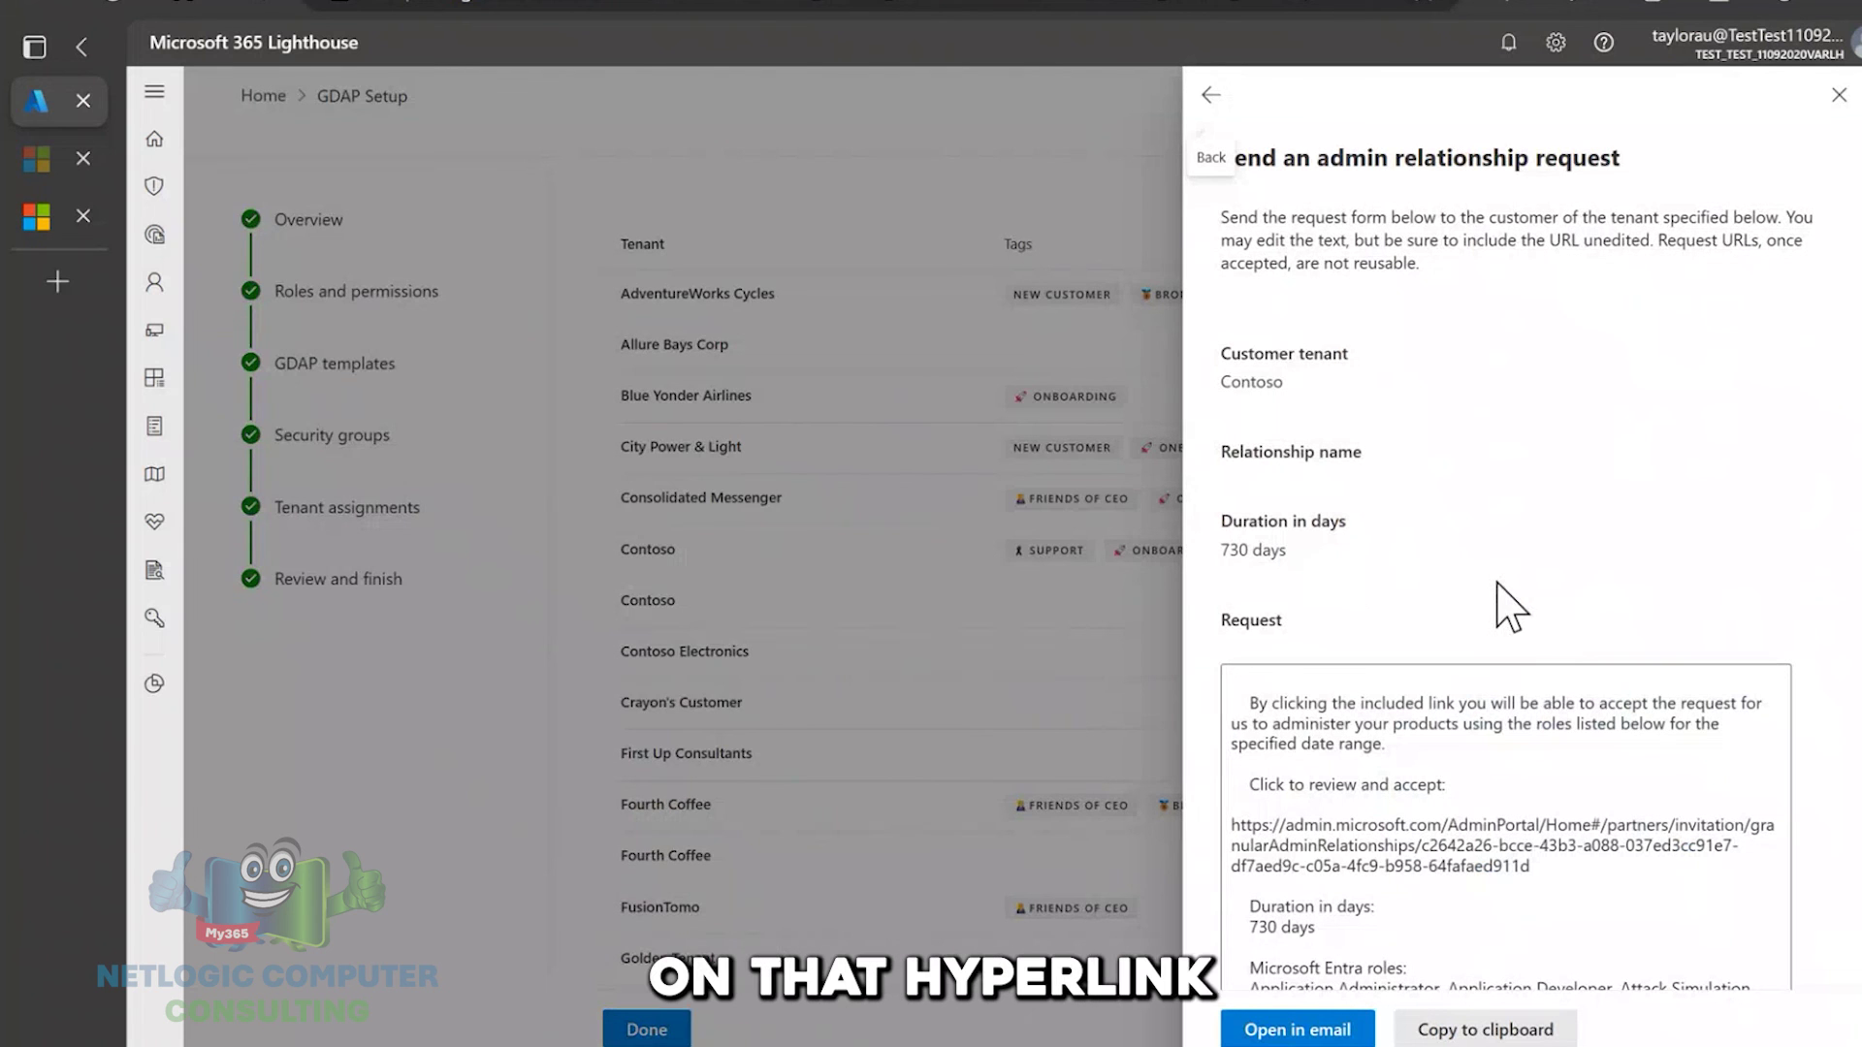
{"action": "scroll", "coordinate": [1368, 709], "scroll_direction": "down", "scroll_amount": 3}
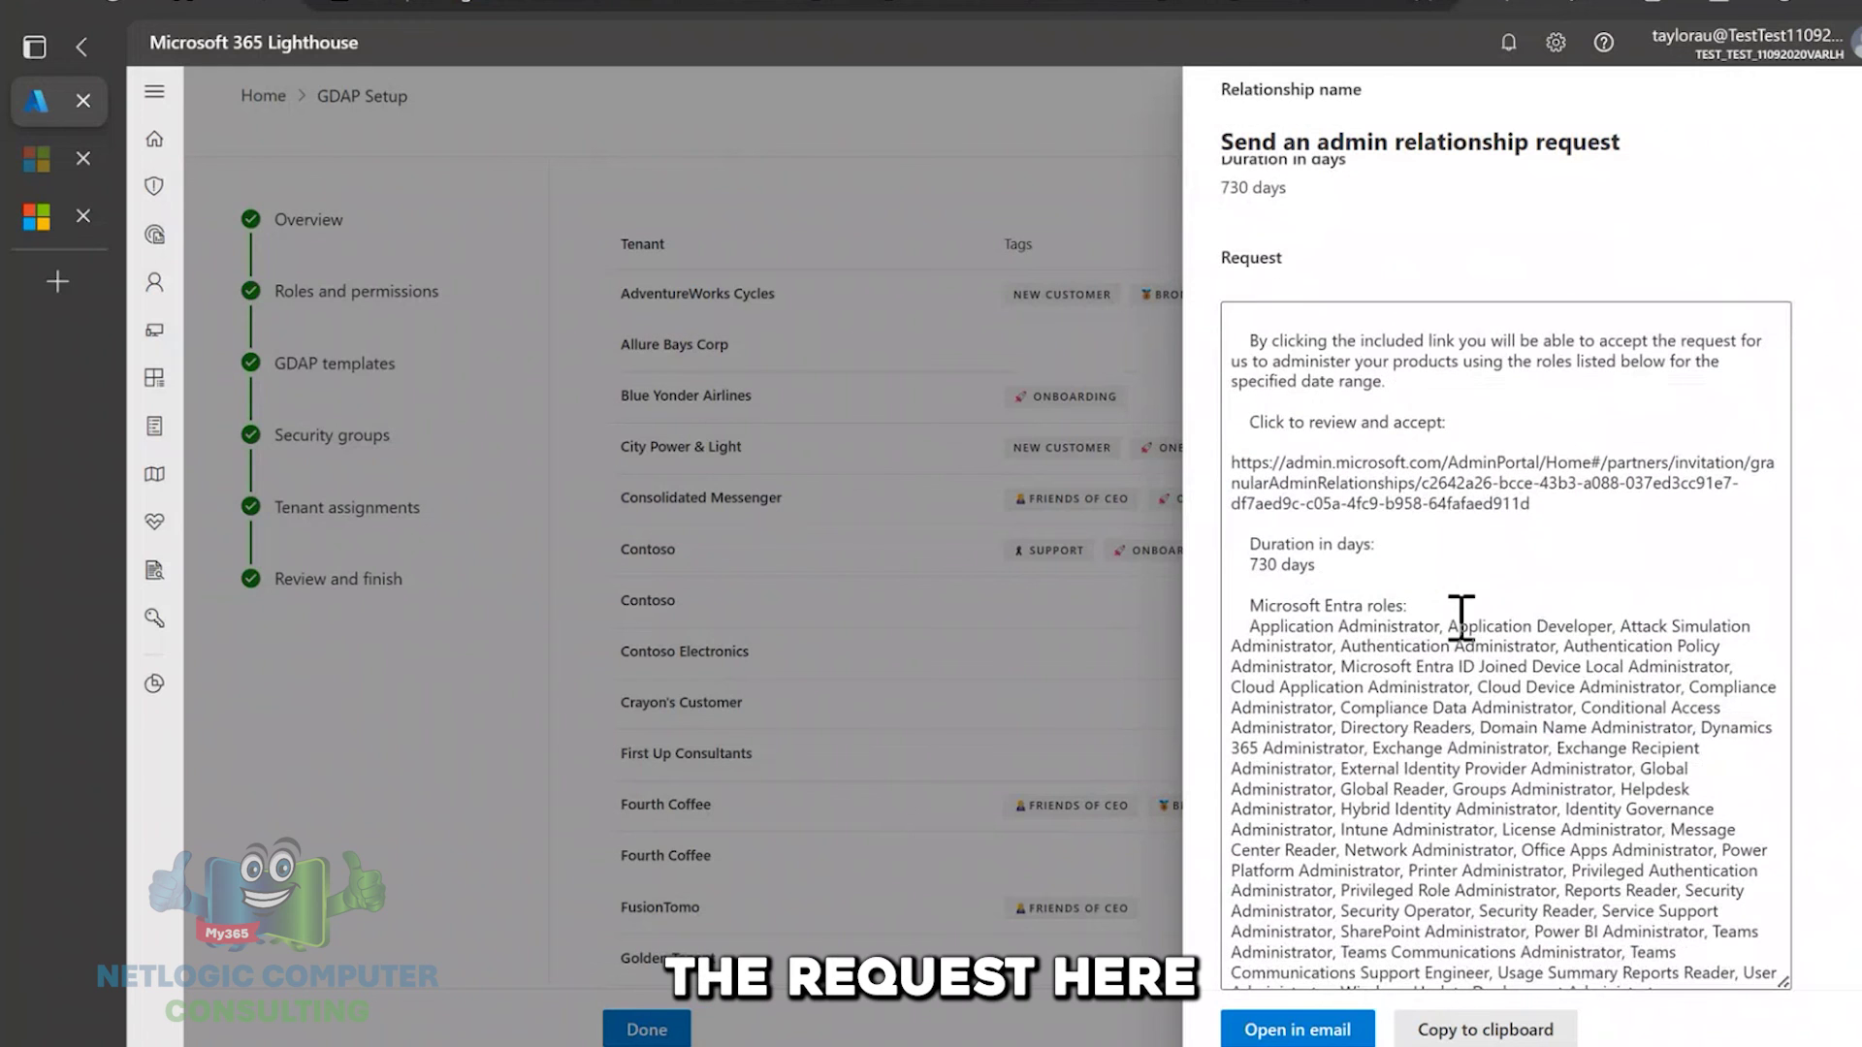
{"action": "scroll", "coordinate": [1373, 756], "scroll_direction": "up", "scroll_amount": 1}
{"action": "scroll", "coordinate": [1373, 756], "scroll_direction": "up", "scroll_amount": 3}
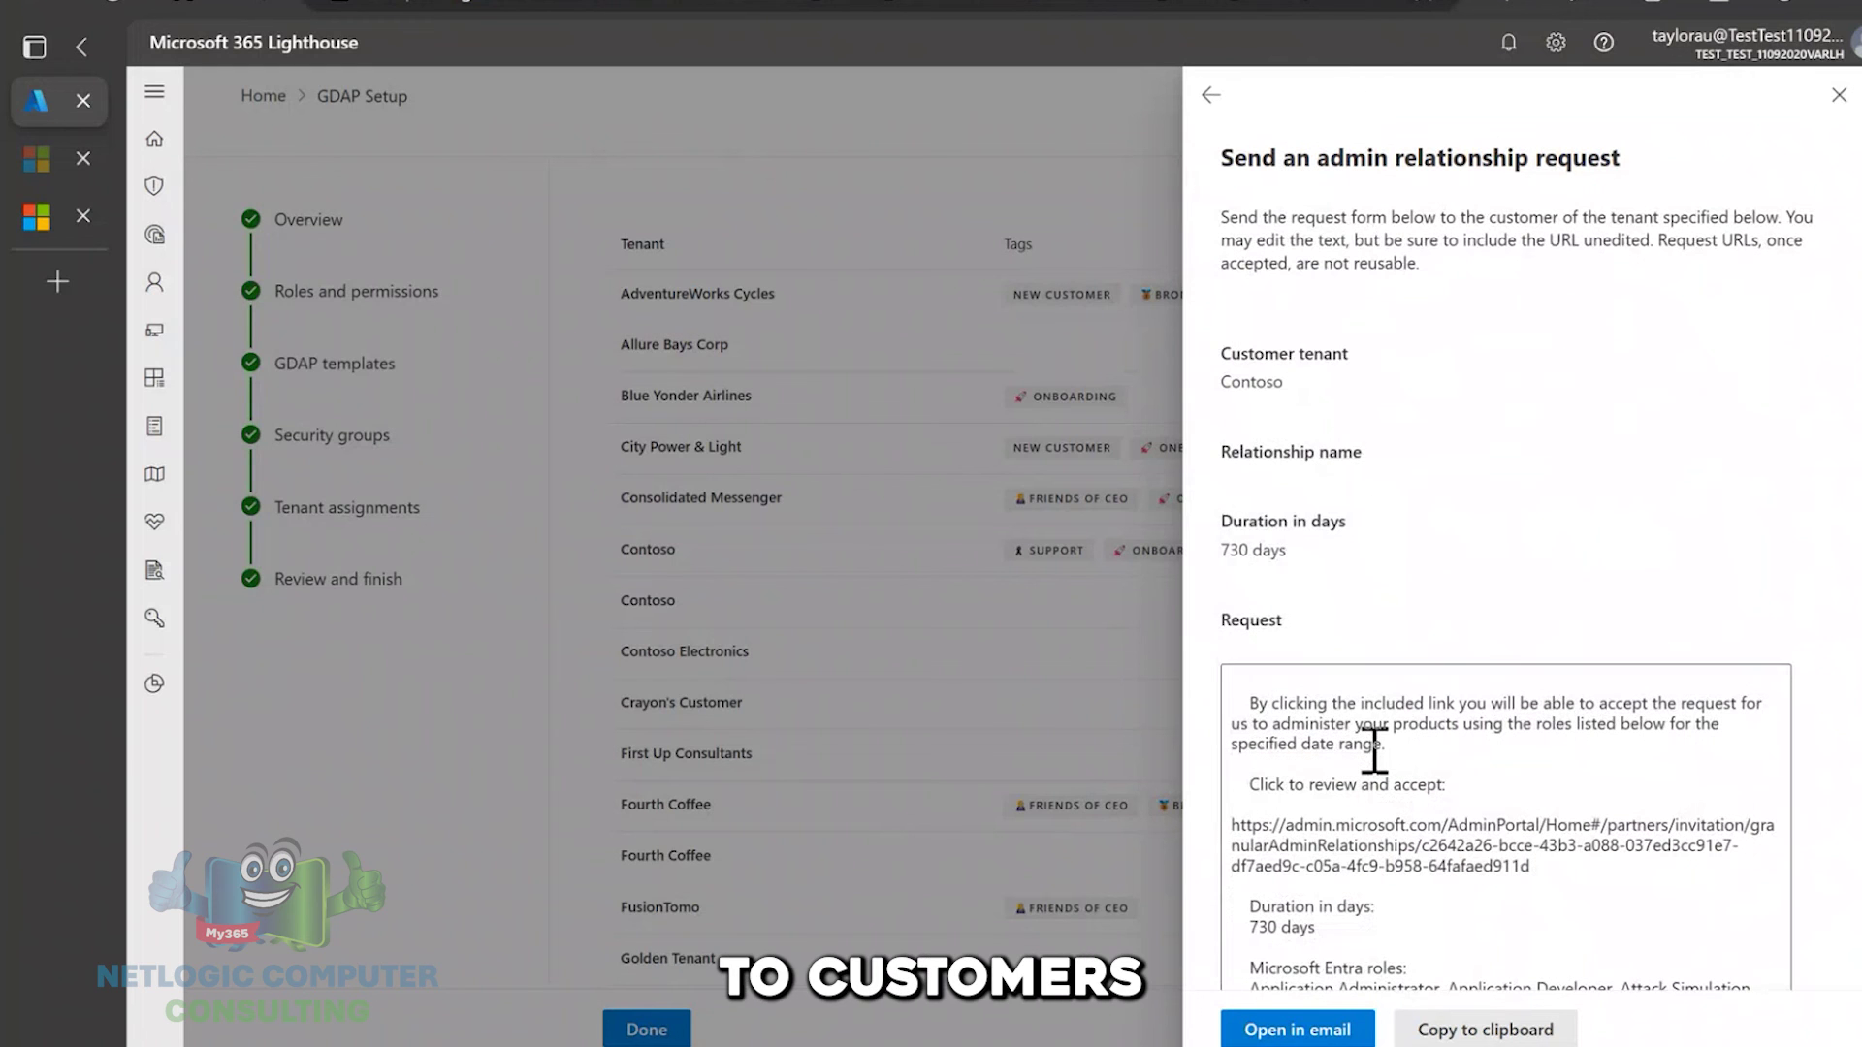
{"action": "left_click", "coordinate": [1838, 95]}
- Open the 730-day admin relationship request for Liberty's Delightful Sinful Bakery & Cafe
{"action": "scroll", "coordinate": [1306, 626], "scroll_direction": "down", "scroll_amount": 2}
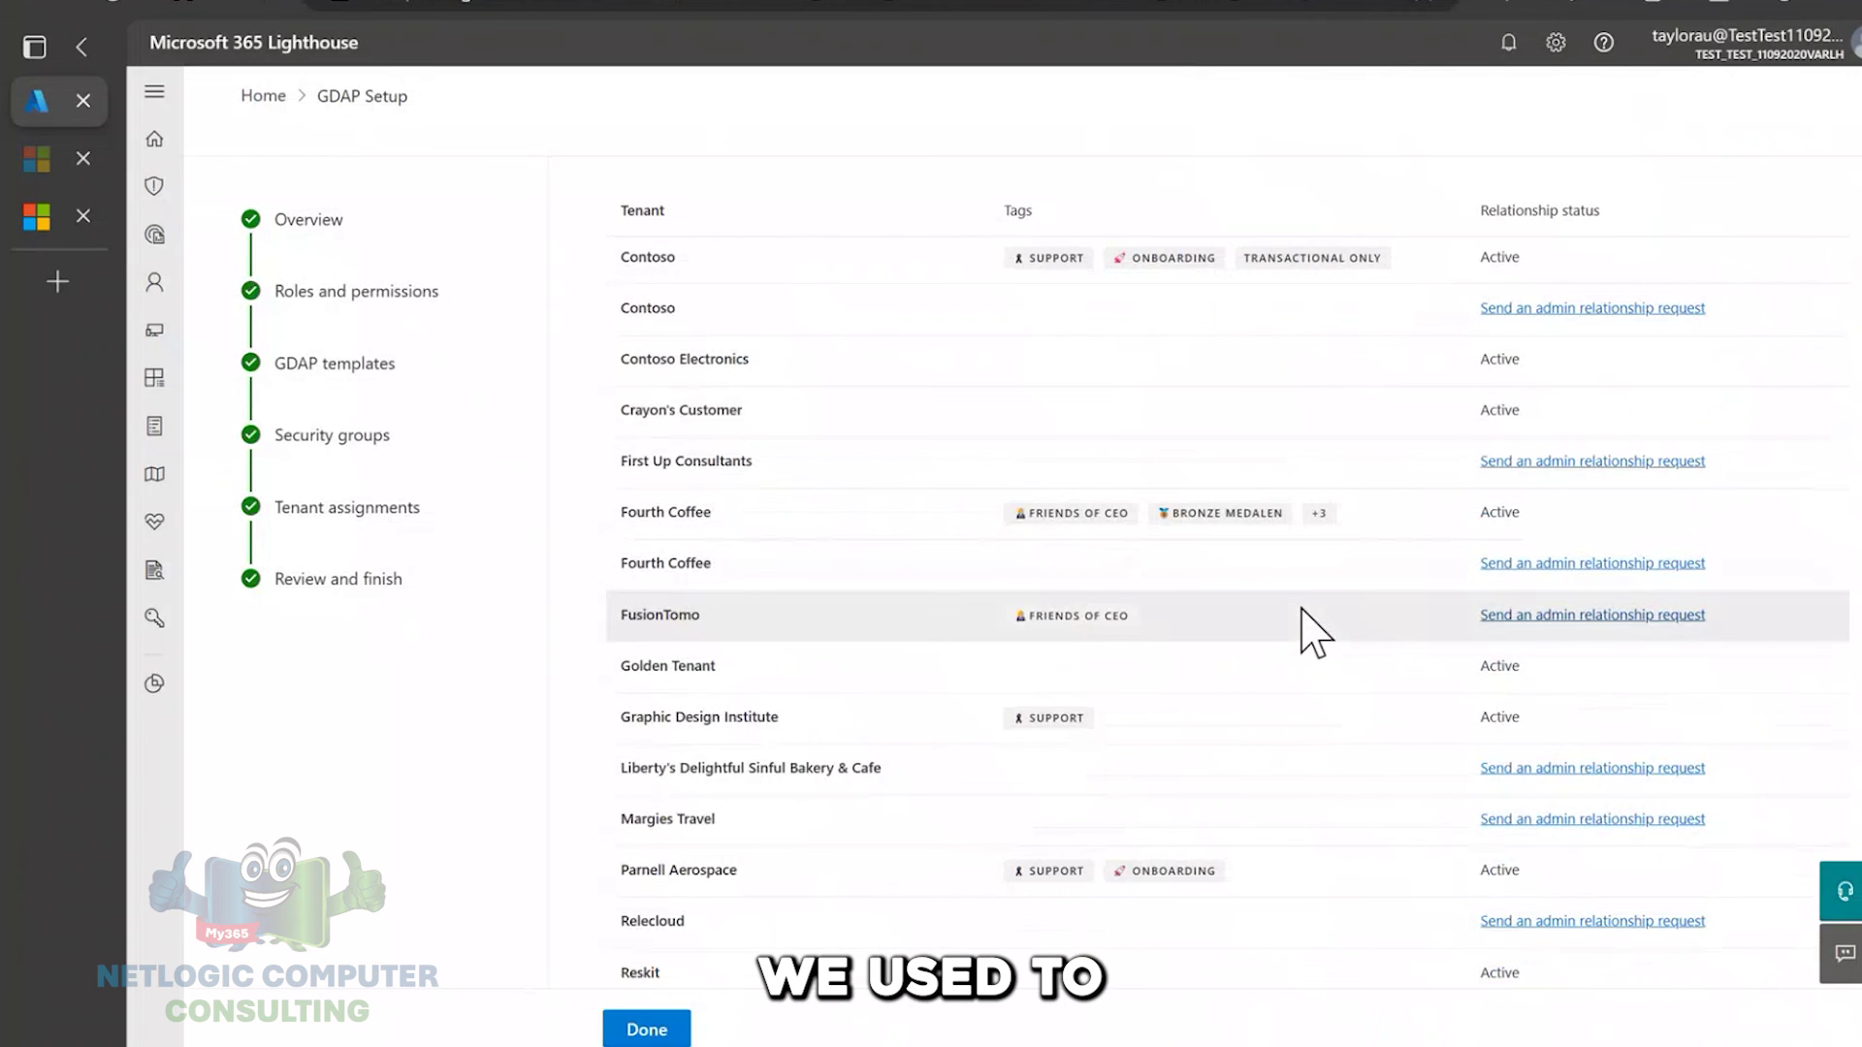
{"action": "scroll", "coordinate": [1306, 625], "scroll_direction": "down", "scroll_amount": 4}
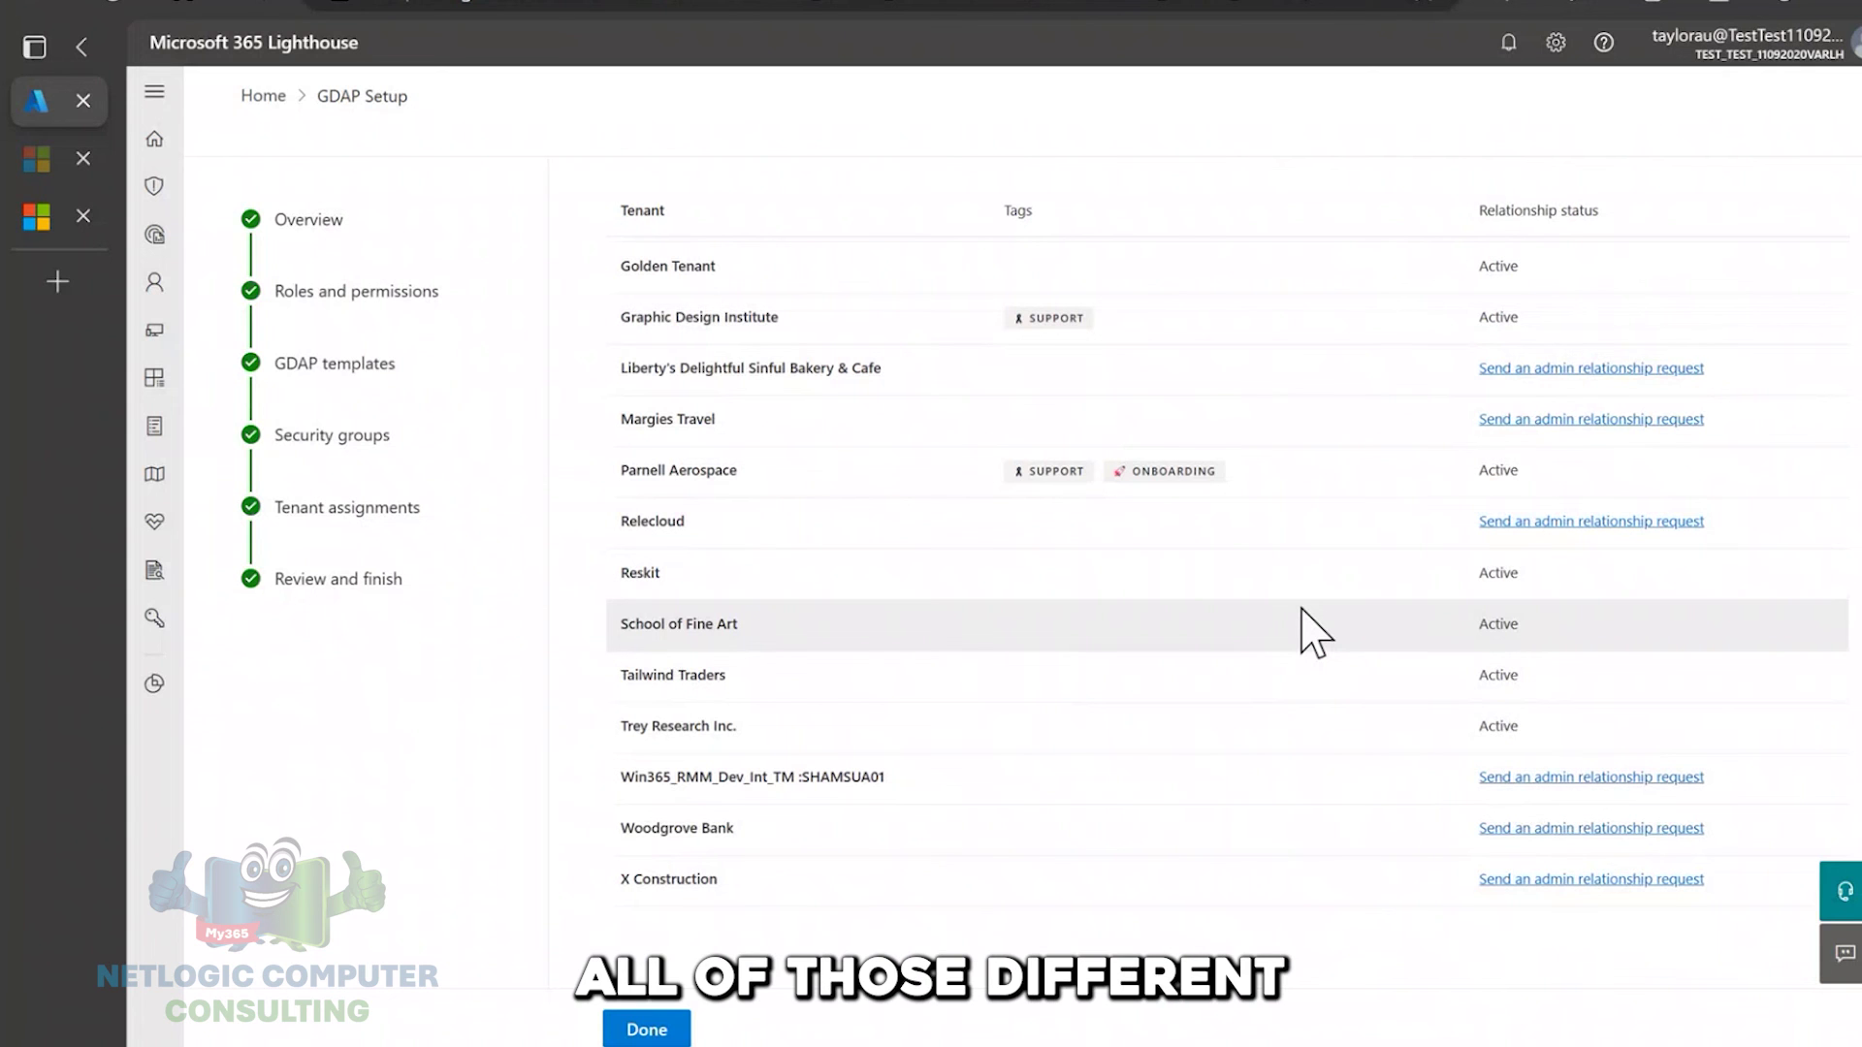
{"action": "left_click", "coordinate": [1516, 370]}
{"action": "scroll", "coordinate": [1658, 548], "scroll_direction": "down", "scroll_amount": 4}
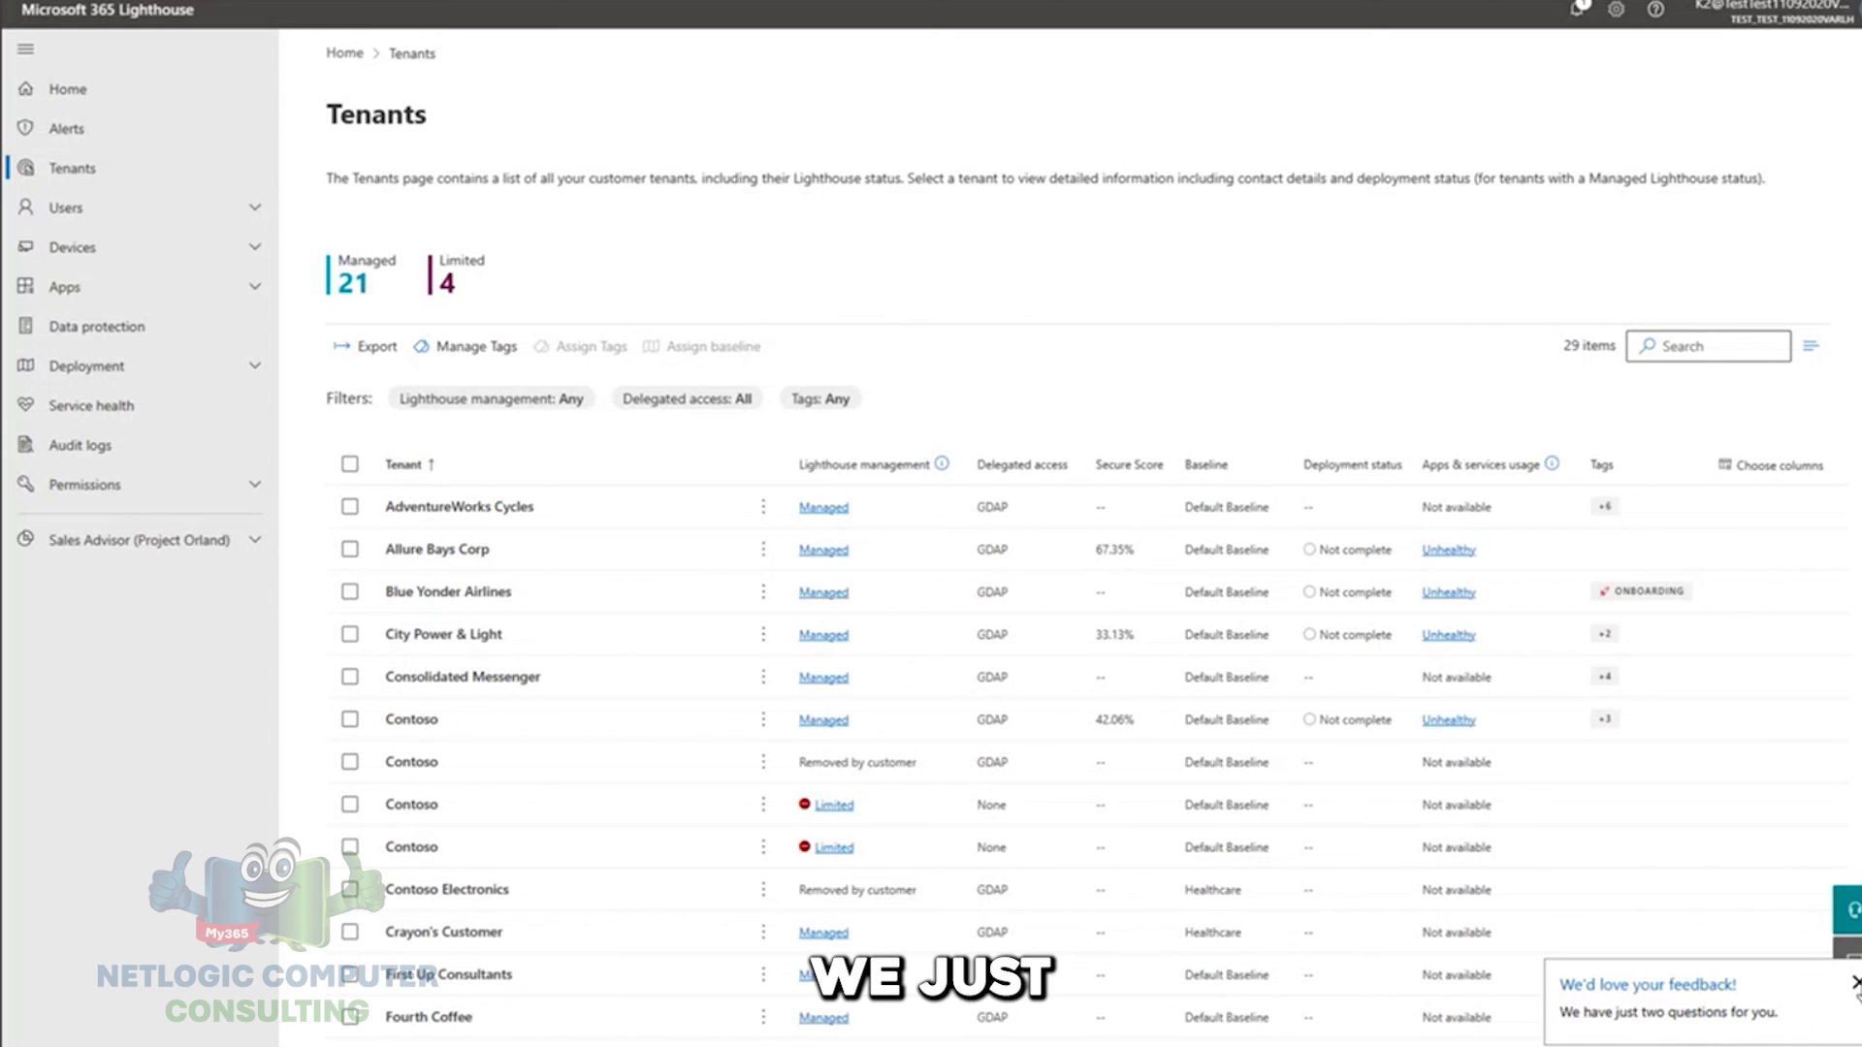
- Dismiss the feedback prompt and open Deployment > Baselines from the left navigation
{"action": "left_click", "coordinate": [1854, 982]}
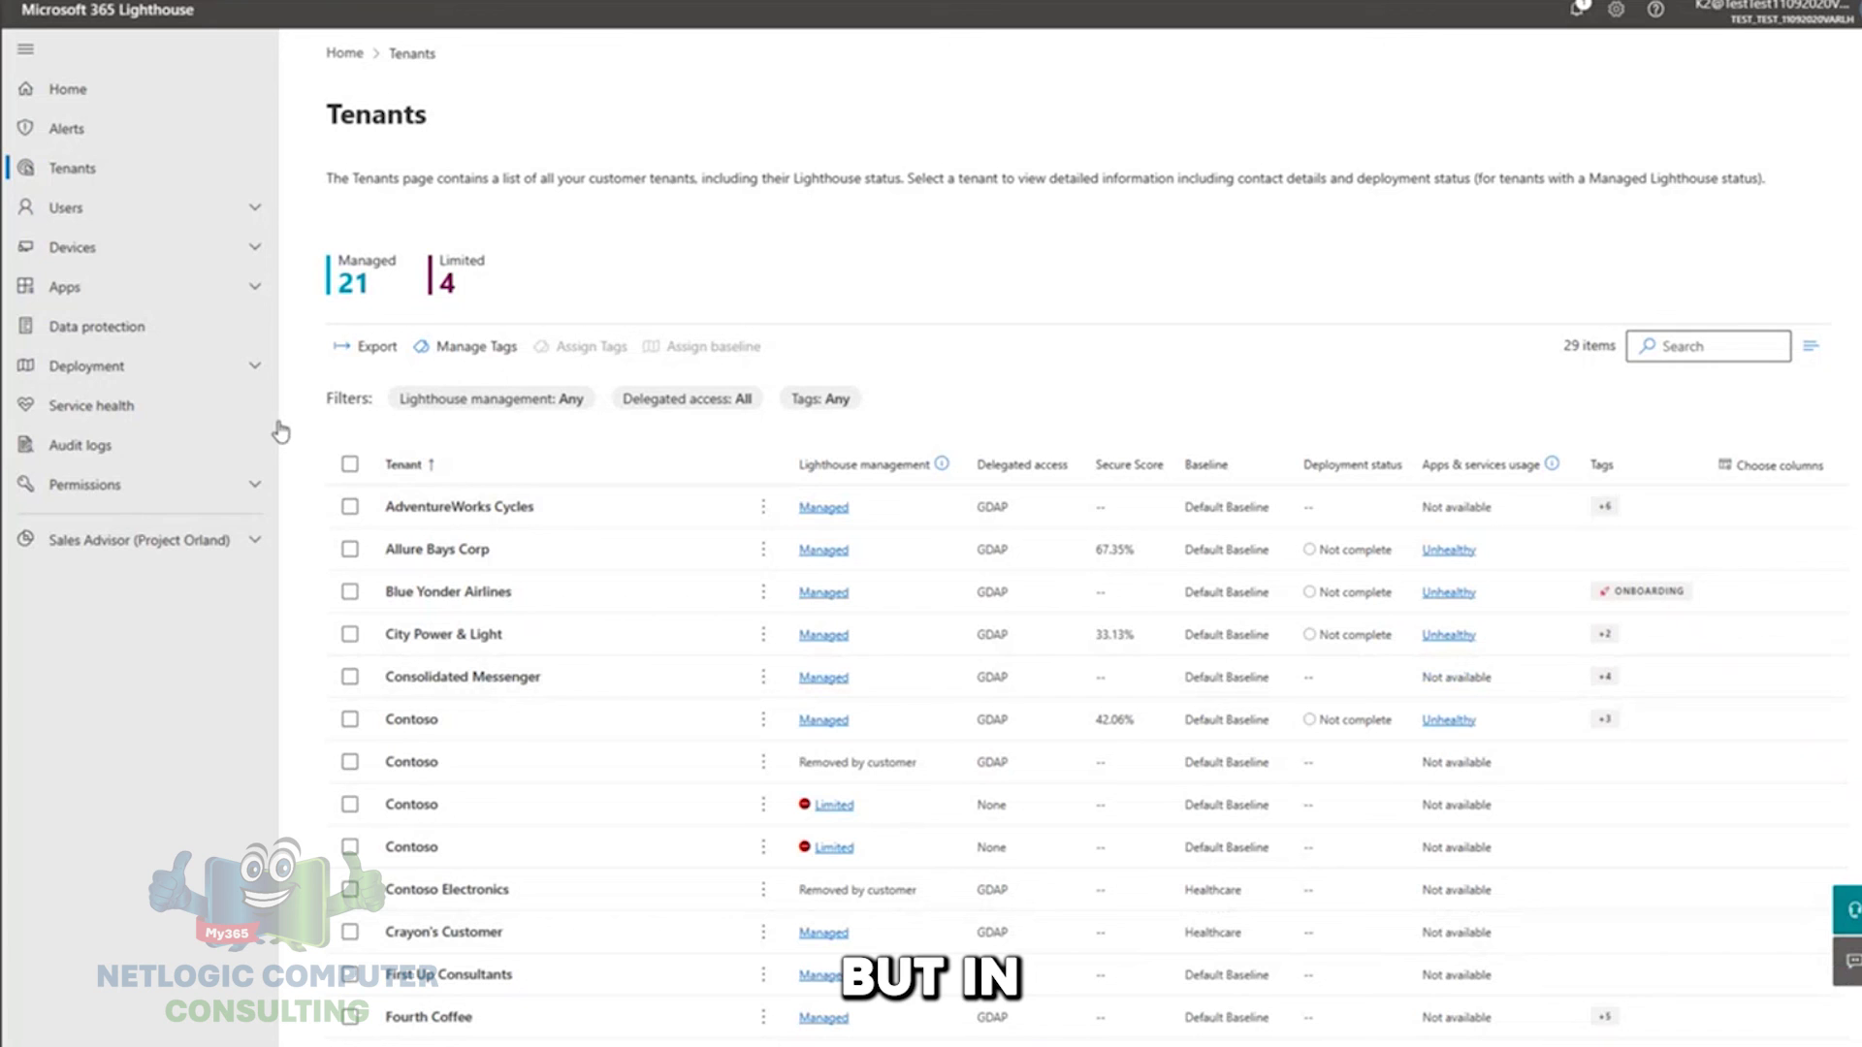
{"action": "left_click", "coordinate": [97, 367]}
{"action": "left_click", "coordinate": [98, 435]}
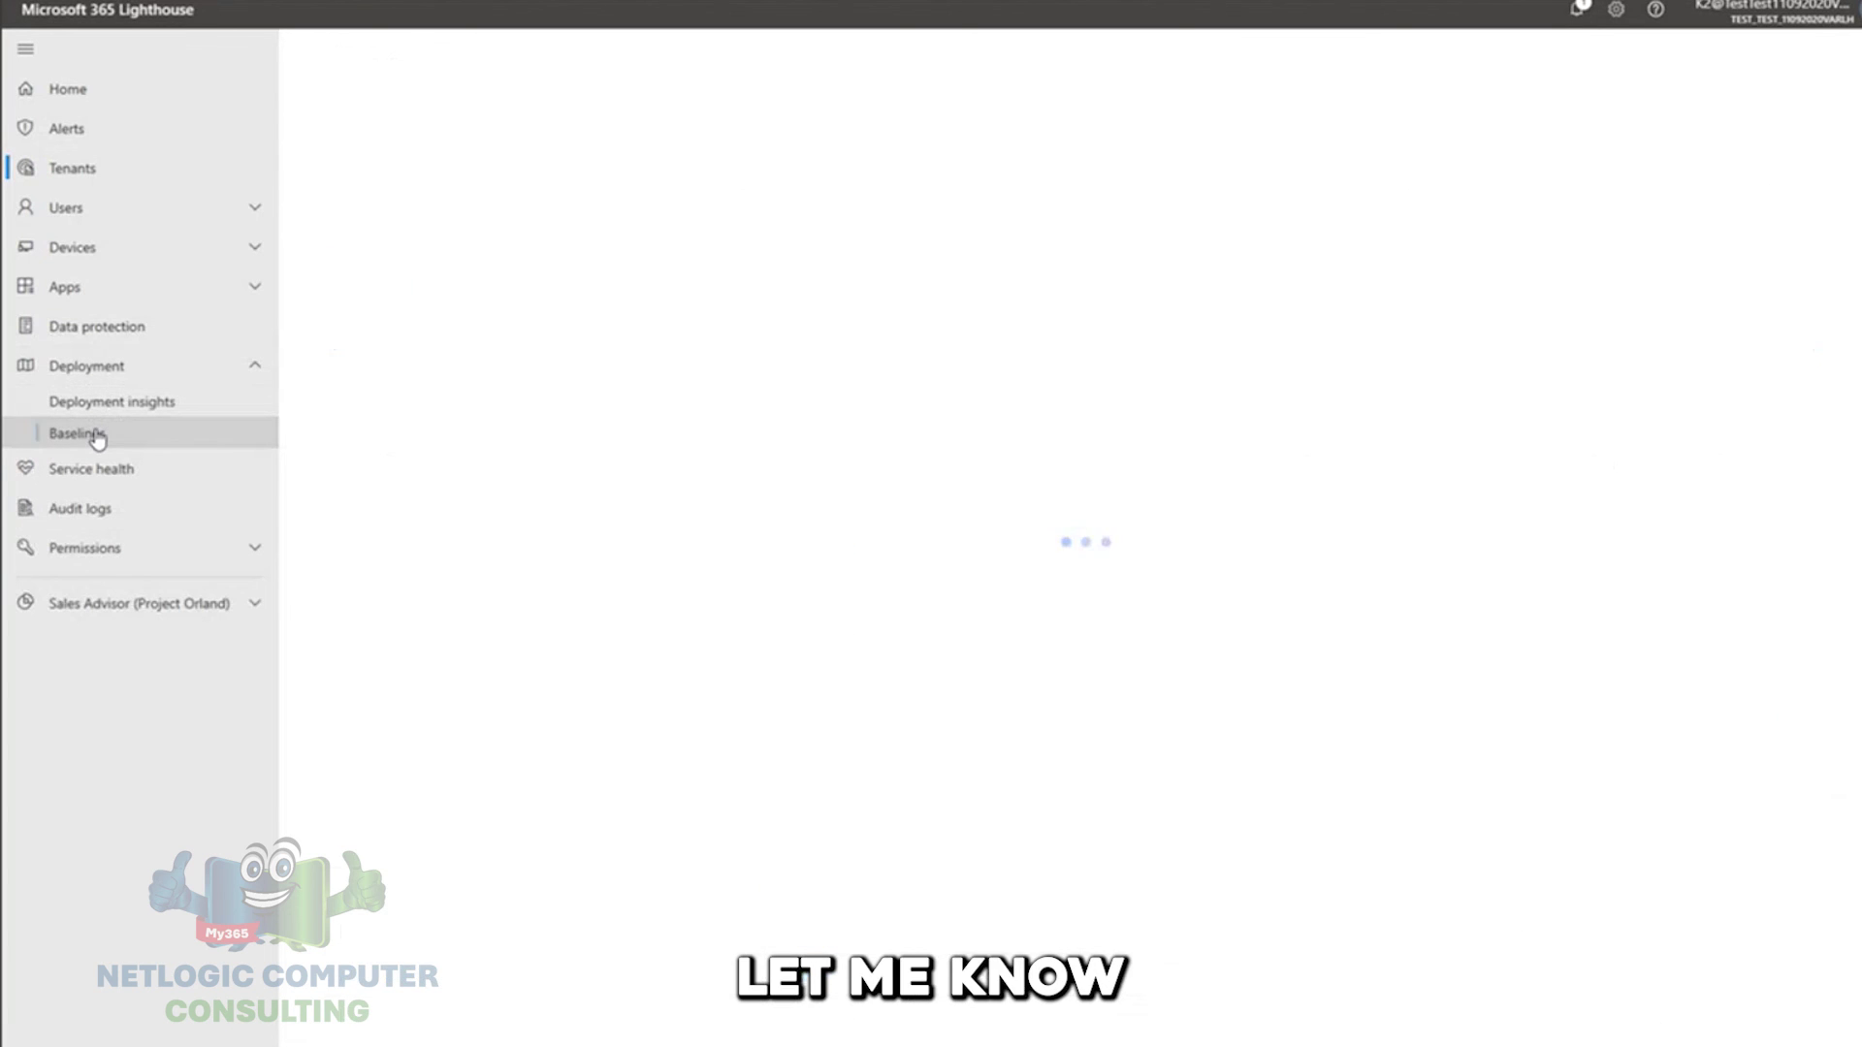